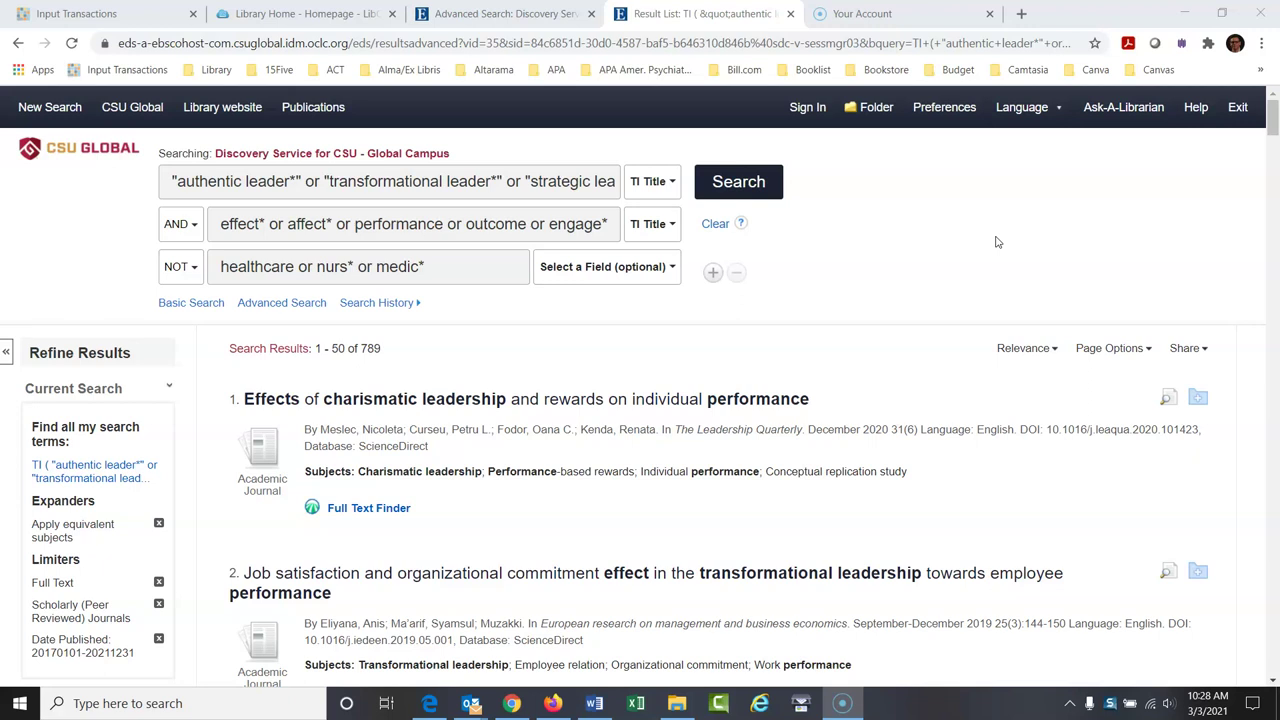
Step: Switch to the Boolean Searching Basics document in Word and review its truncation, or, quotation marks, not, and and rules
left_click(596, 709)
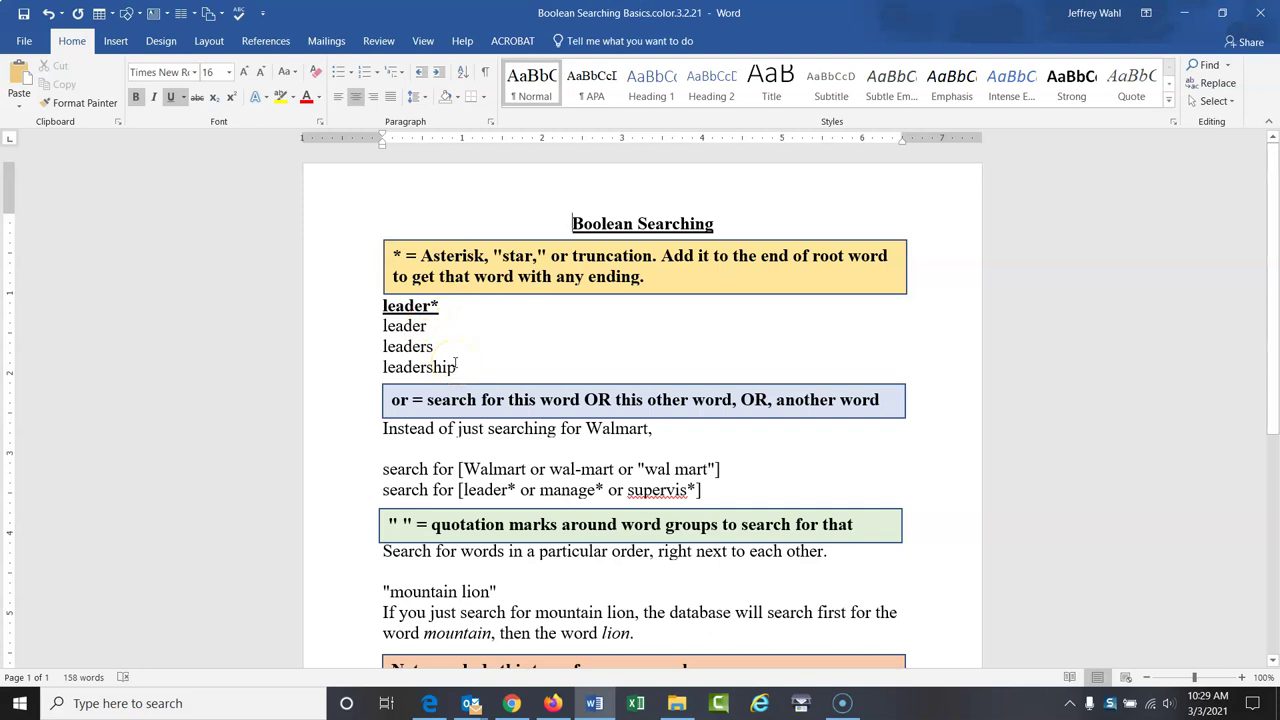
left_click_drag(1273, 235, 1276, 268)
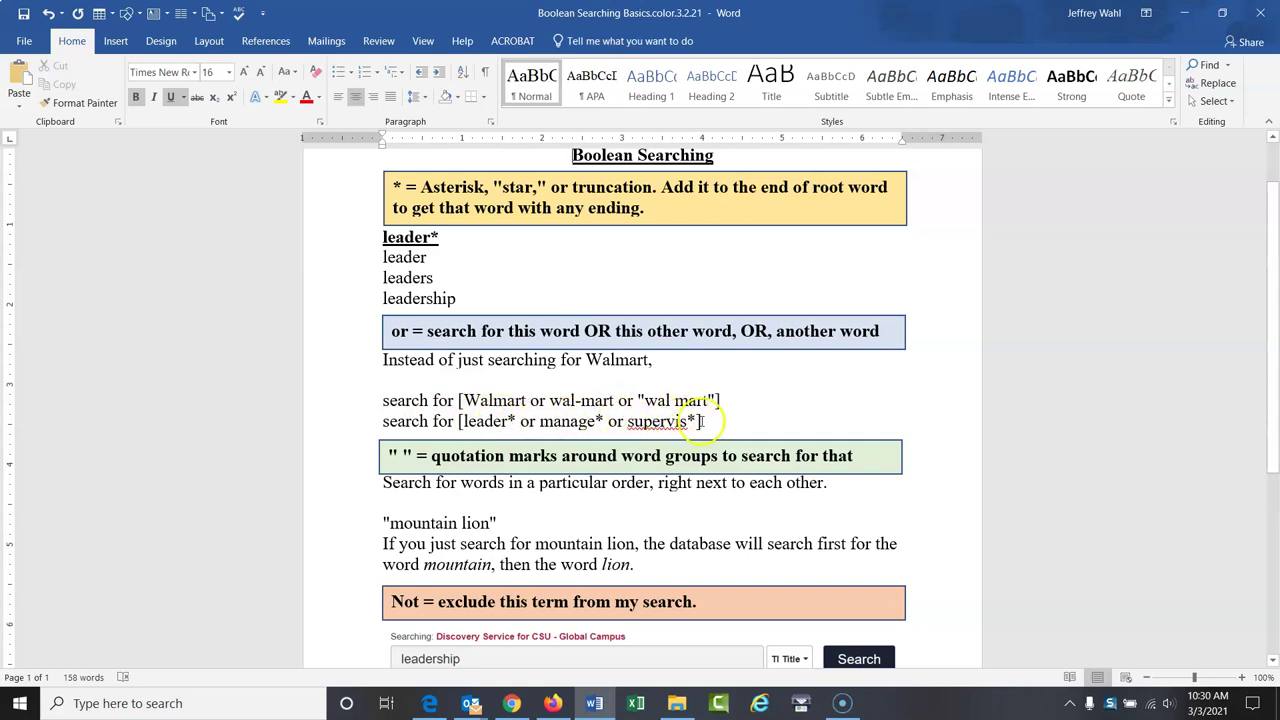
scroll(1275, 344, "down", 3)
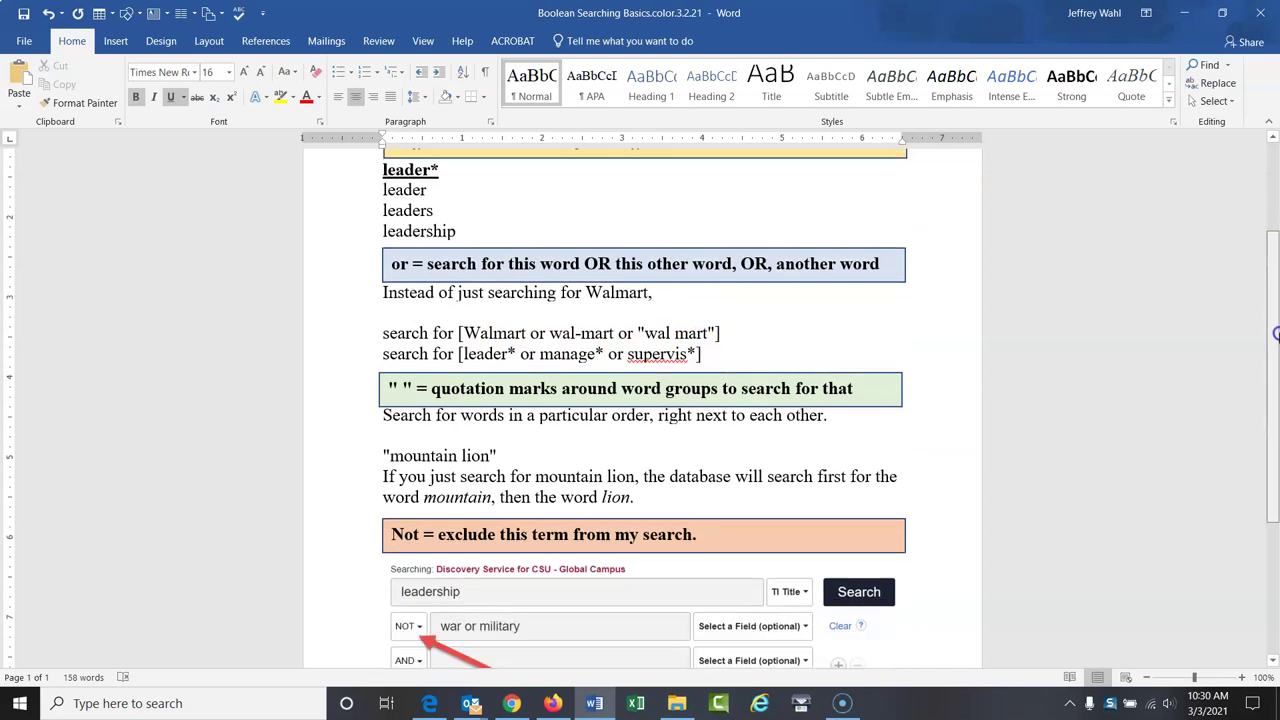
scroll(1275, 344, "down", 1)
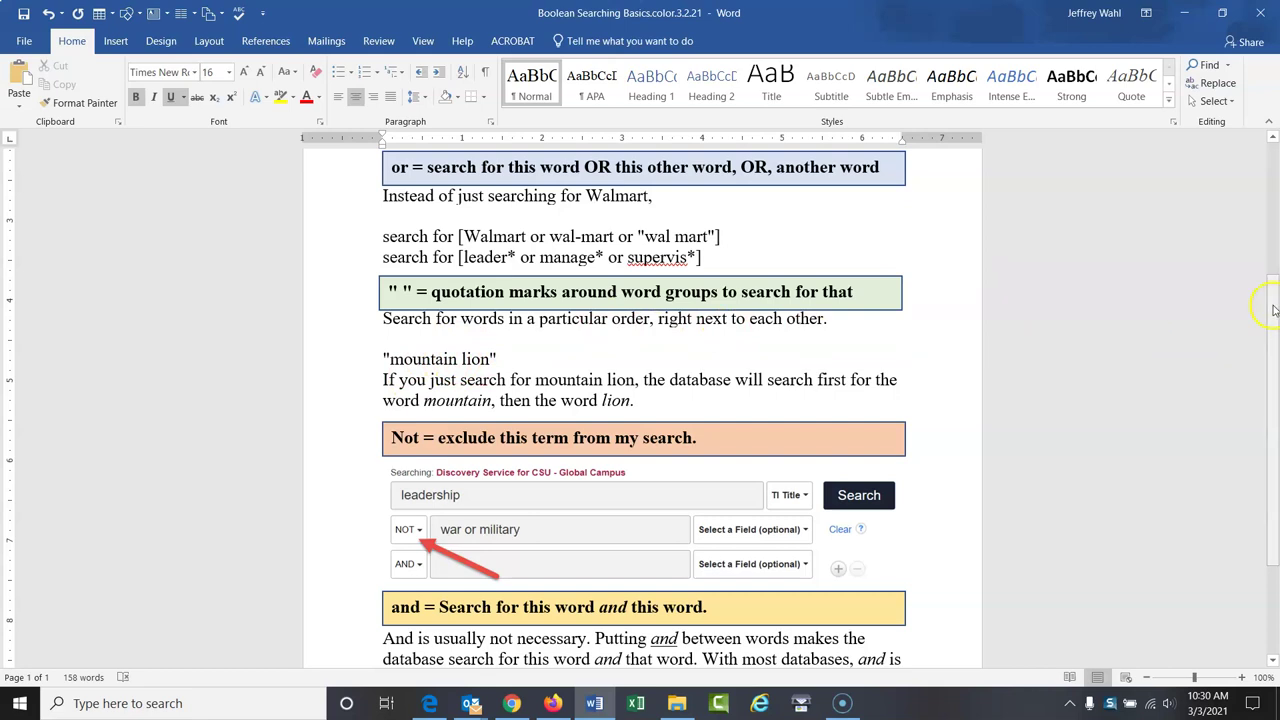
left_click_drag(1275, 311, 1275, 380)
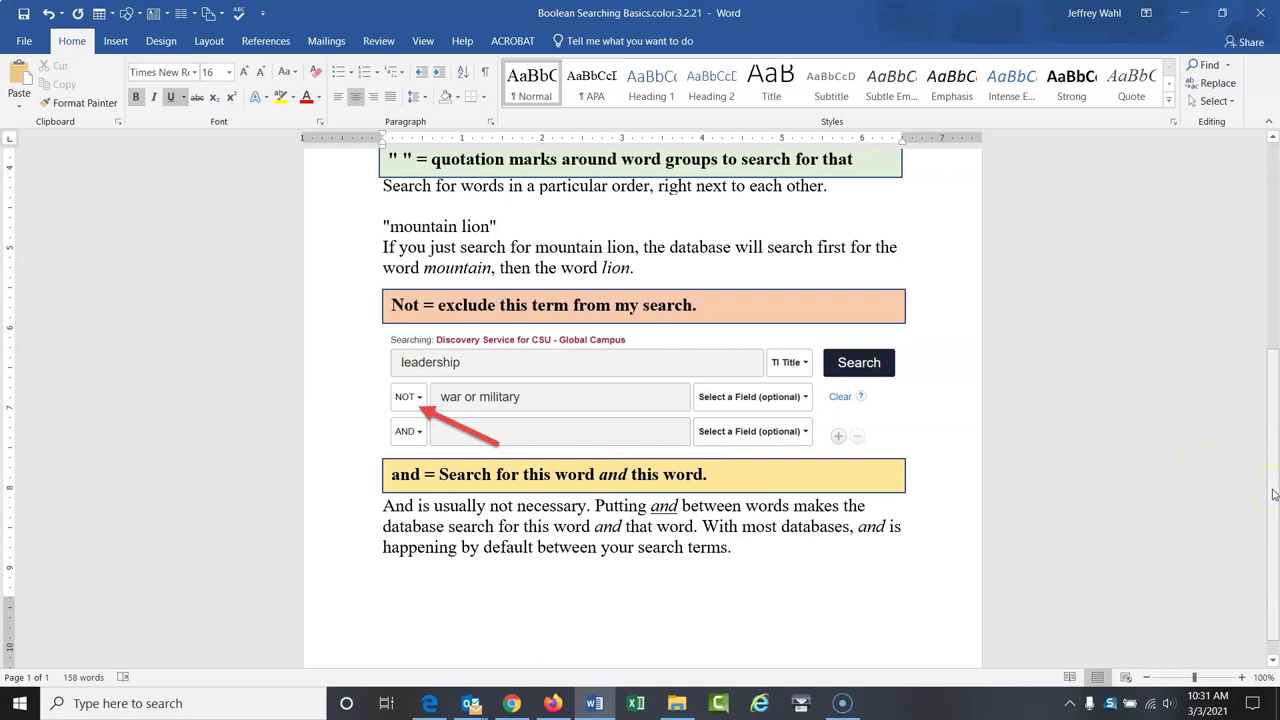
left_click_drag(1273, 494, 1265, 239)
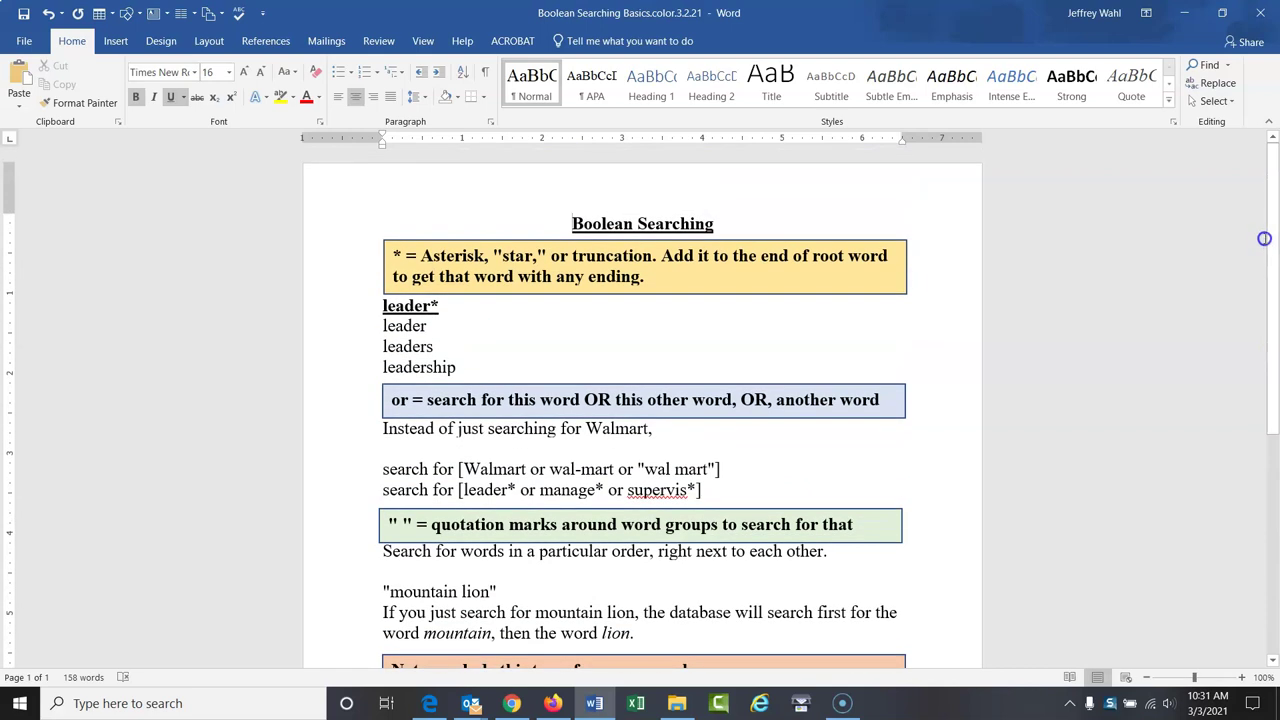
Step: Switch to the Advanced Search page in Chrome and enter "leadership theories and how they affect business in the real world" as the first search term
left_click(524, 706)
left_click(463, 15)
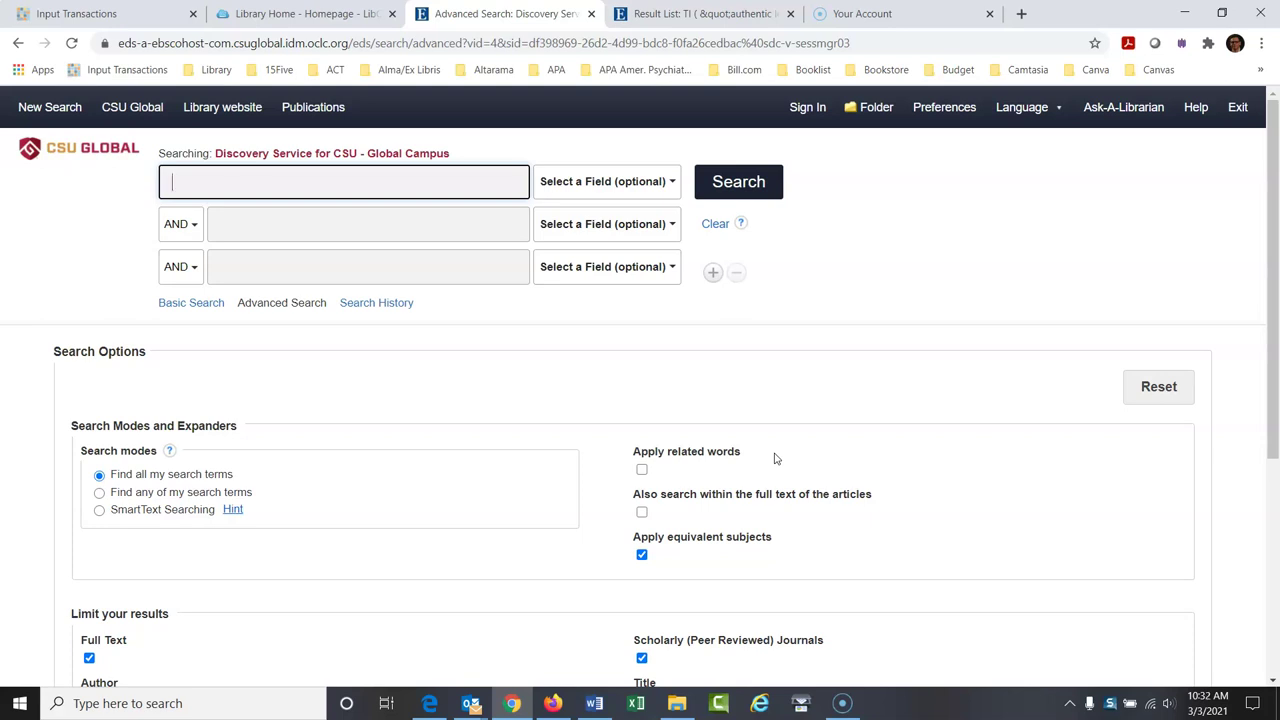
type("lead")
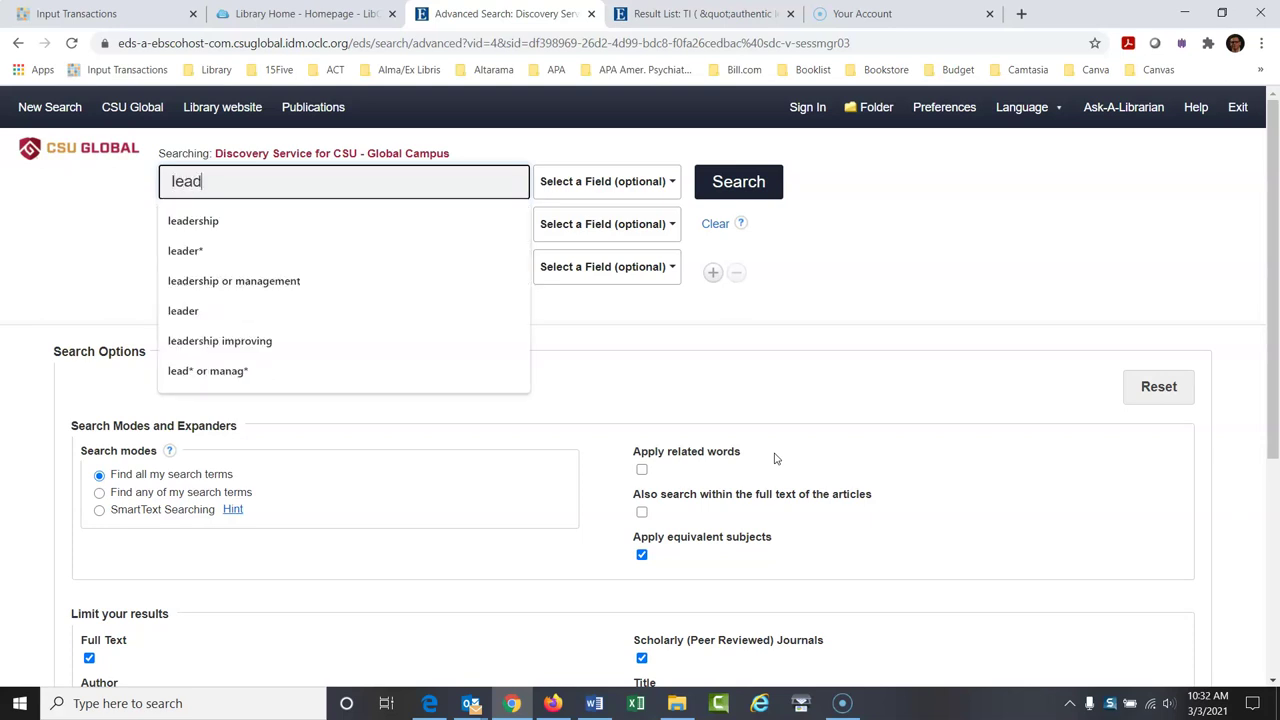
key("BackSpace")
key("BackSpace")
key("BackSpace")
key("BackSpace")
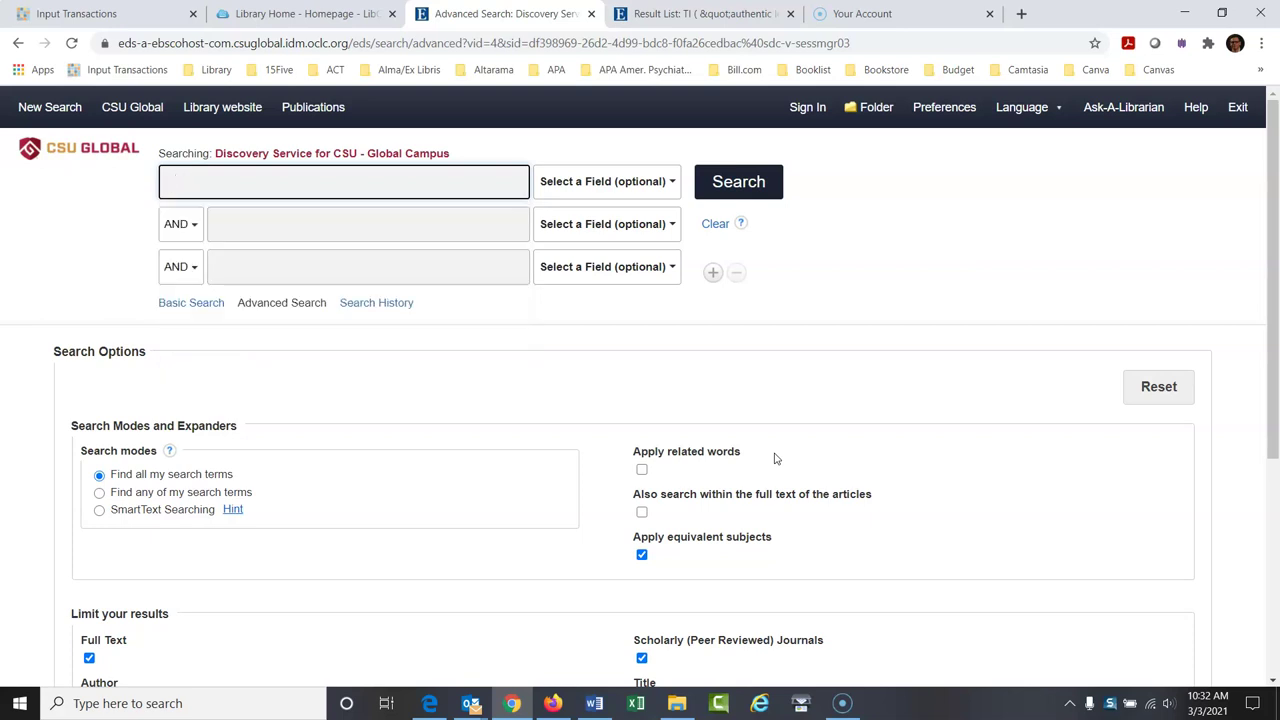
type("leadertshi")
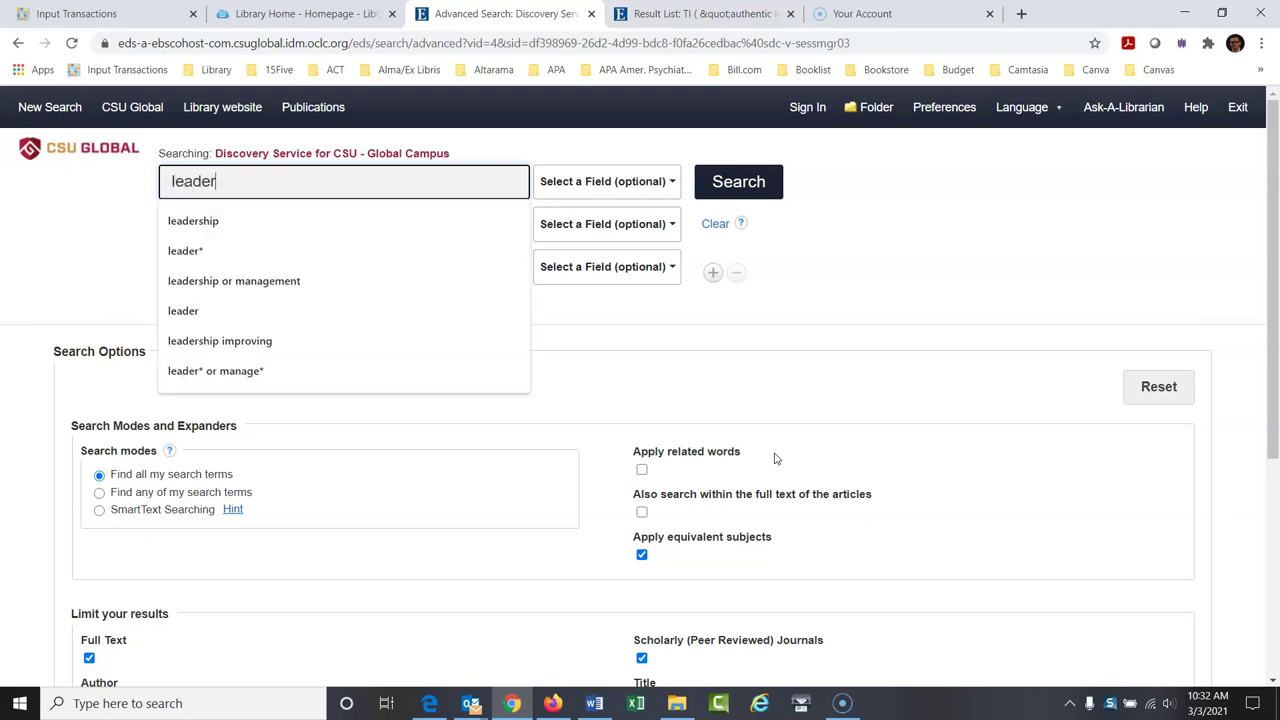
key("BackSpace")
key("BackSpace")
key("BackSpace")
key("BackSpace")
type("shi")
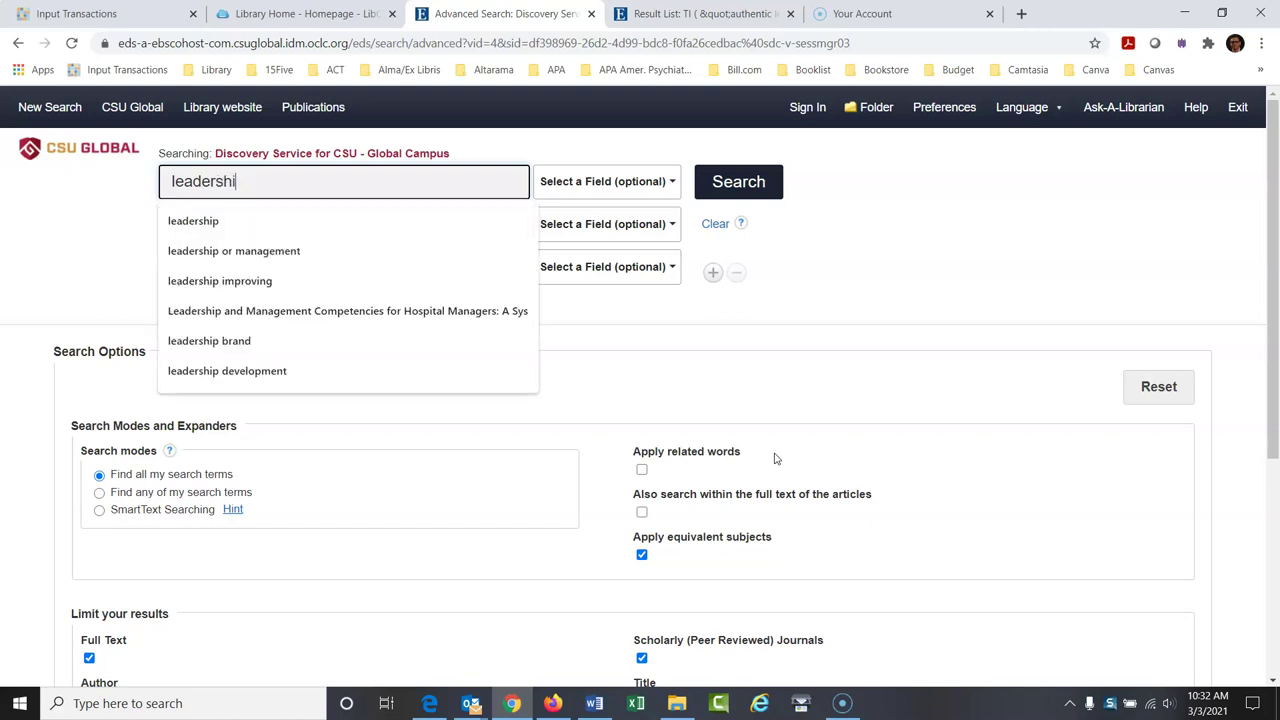
type("p theories and how")
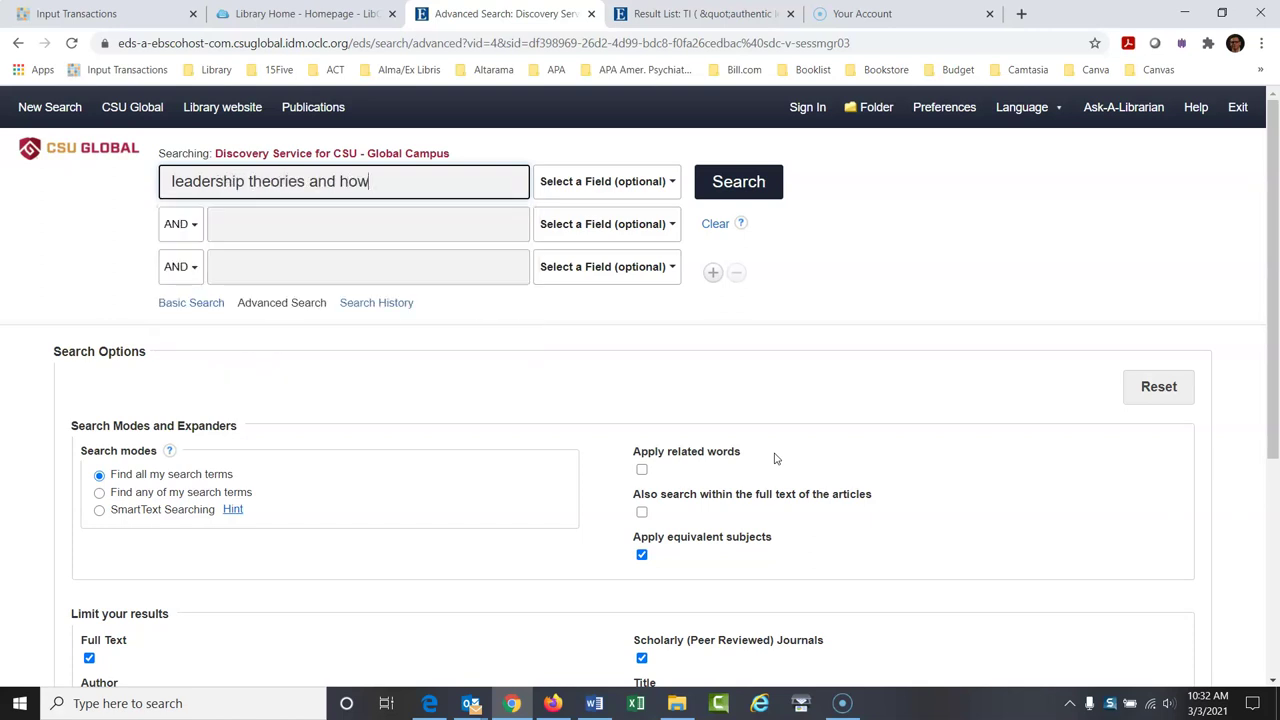
type(" they affect business int he rea")
key("BackSpace")
key("BackSpace")
key("BackSpace")
key("BackSpace")
key("BackSpace")
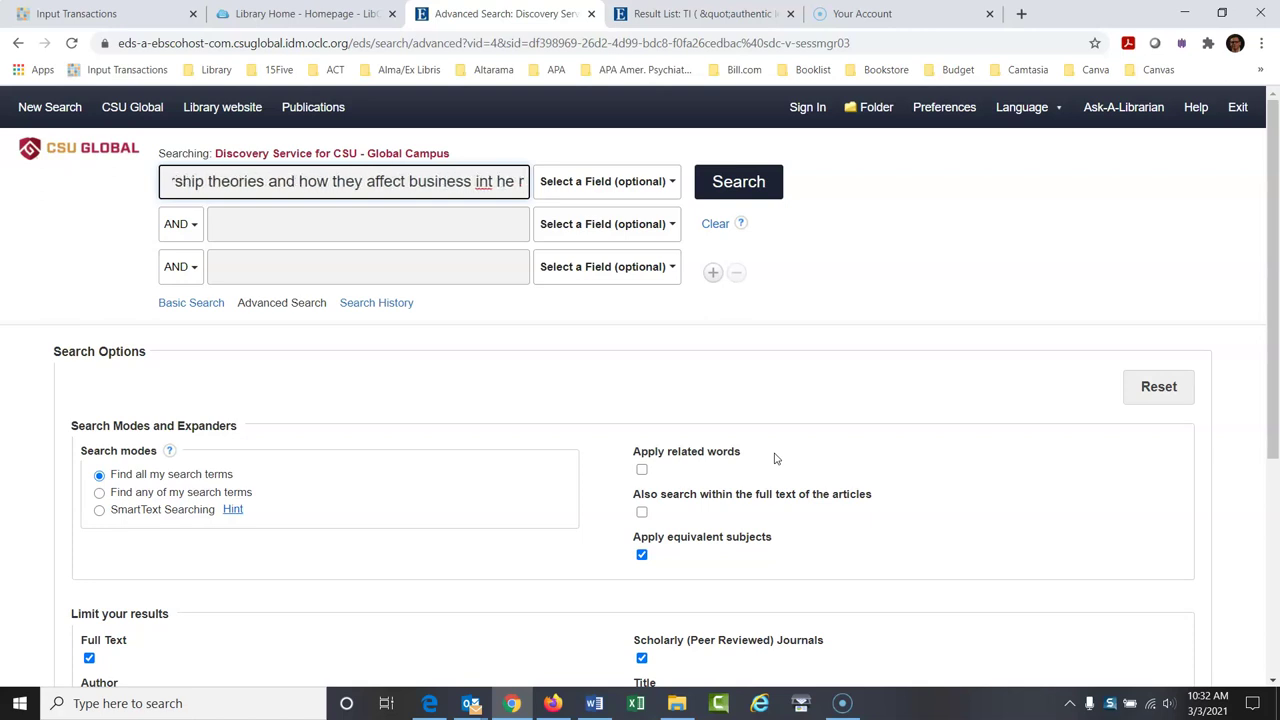
key("BackSpace")
key("BackSpace")
key("BackSpace")
type("the r")
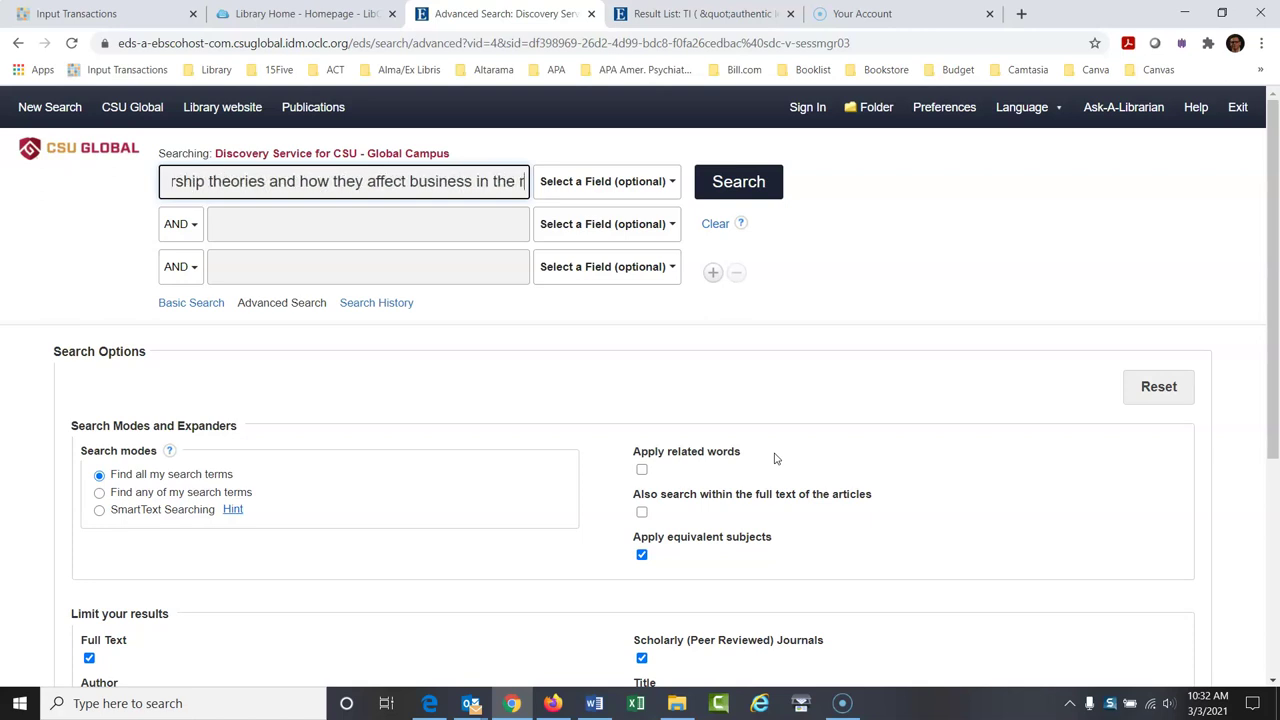
type("eal world")
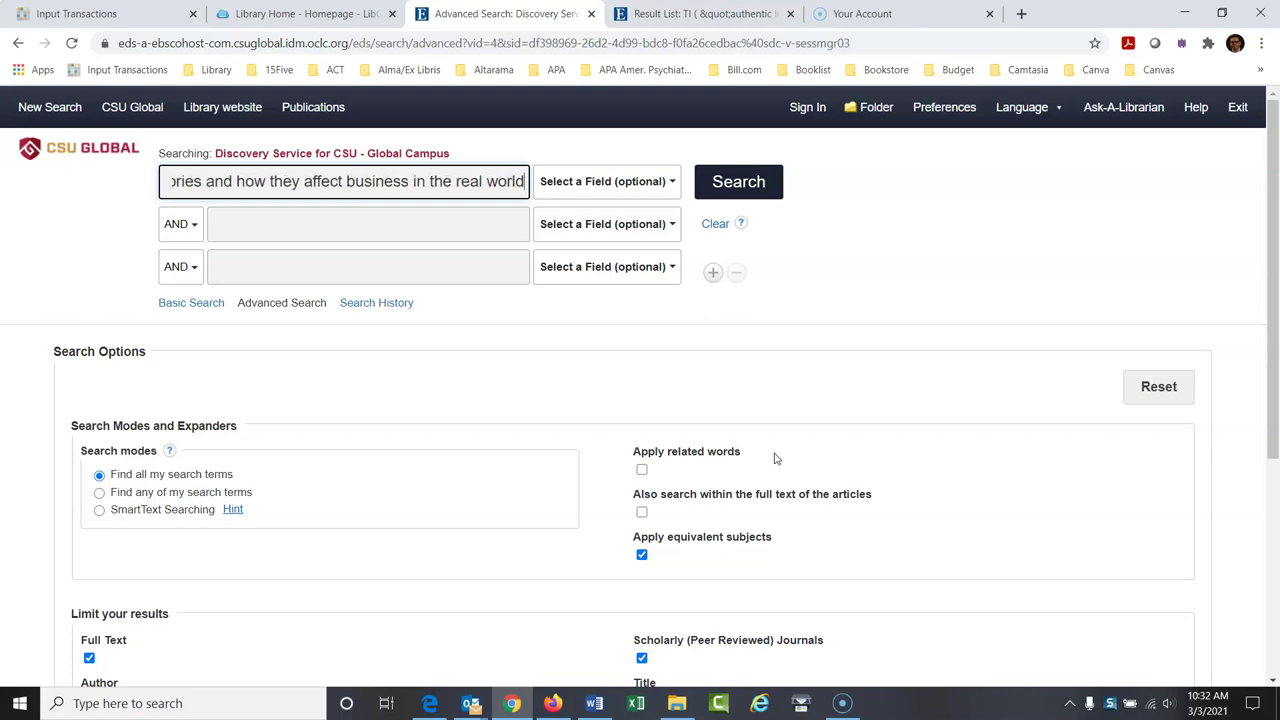
Step: Go back to the beginning of the long search phrase and run the search
key("Left")
key("Left")
key("Left")
key("Left")
key("Left")
key("Left")
key("Left")
key("Left")
key("Left")
key("Left")
key("Left")
key("Left")
key("Left")
key("Left")
key("Left")
key("Left")
key("Left")
key("Left")
key("Left")
key("Left")
key("Left")
key("Left")
key("Left")
key("Left")
key("Left")
key("Left")
key("Left")
key("Left")
key("Left")
key("Left")
key("Left")
key("Left")
key("Left")
key("Left")
key("Left")
key("Left")
key("Left")
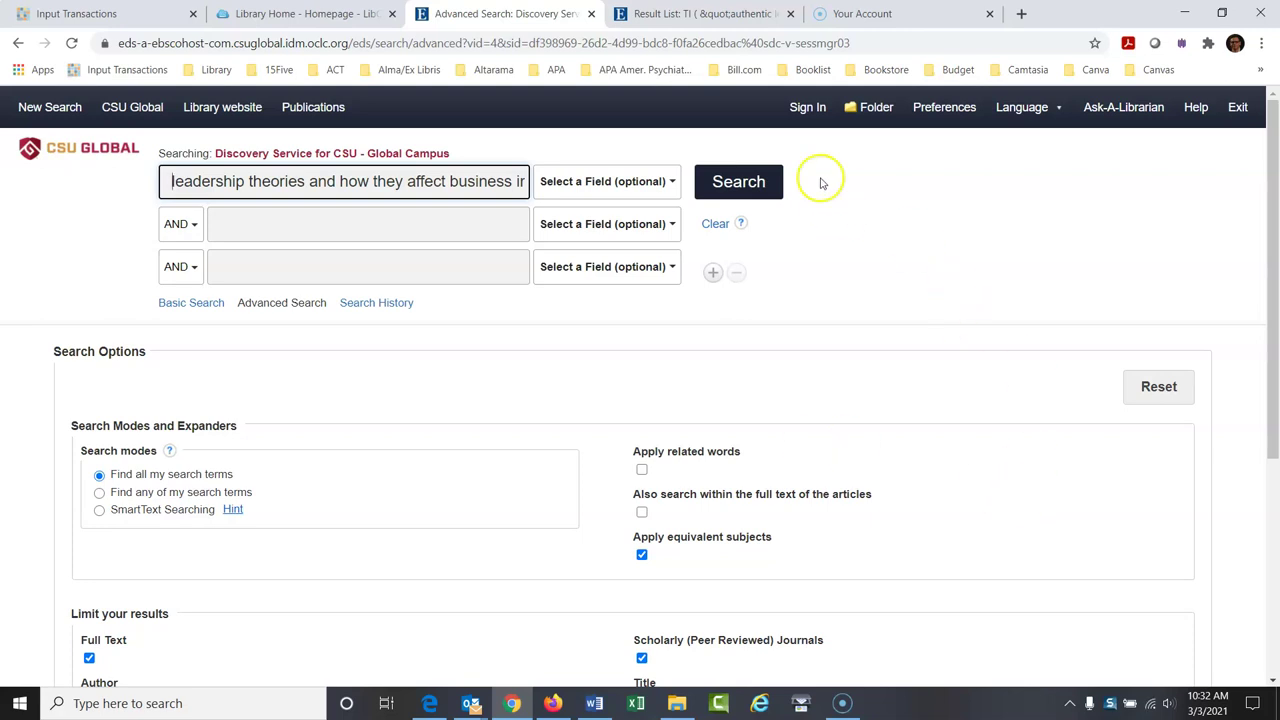
left_click(770, 186)
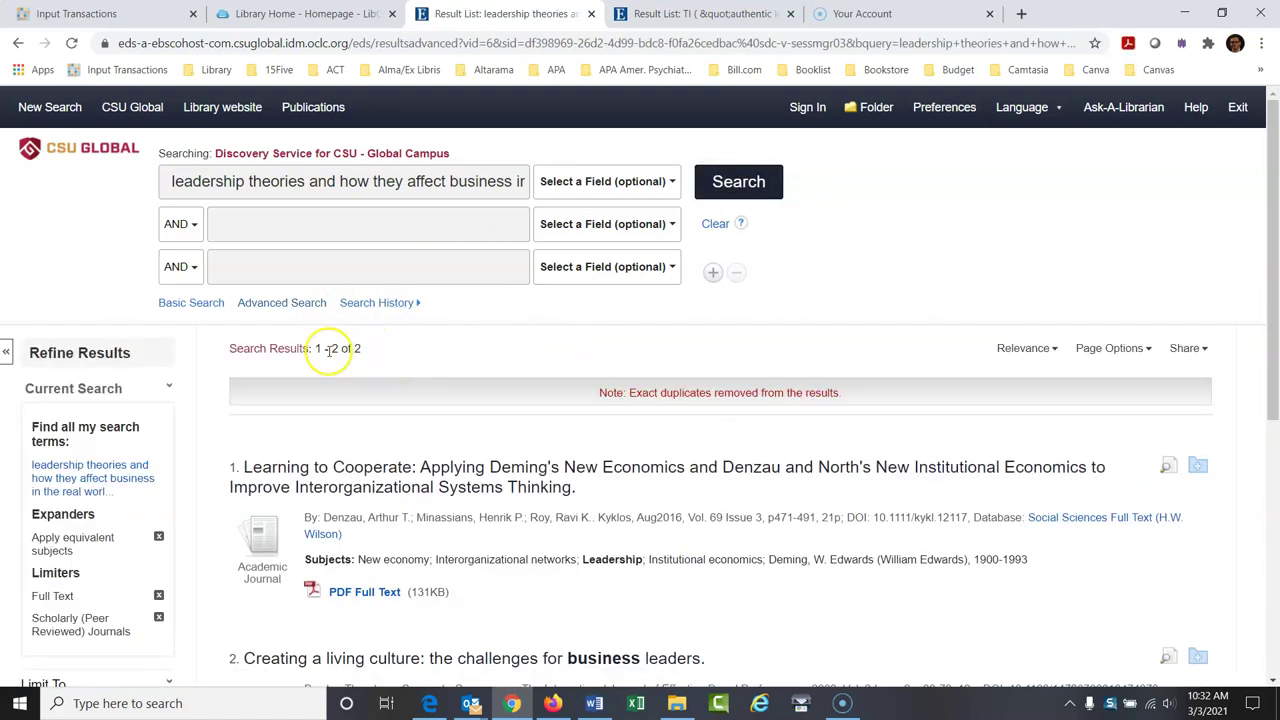
Step: Clear the entire natural-language phrase from the first search field
left_click(288, 182)
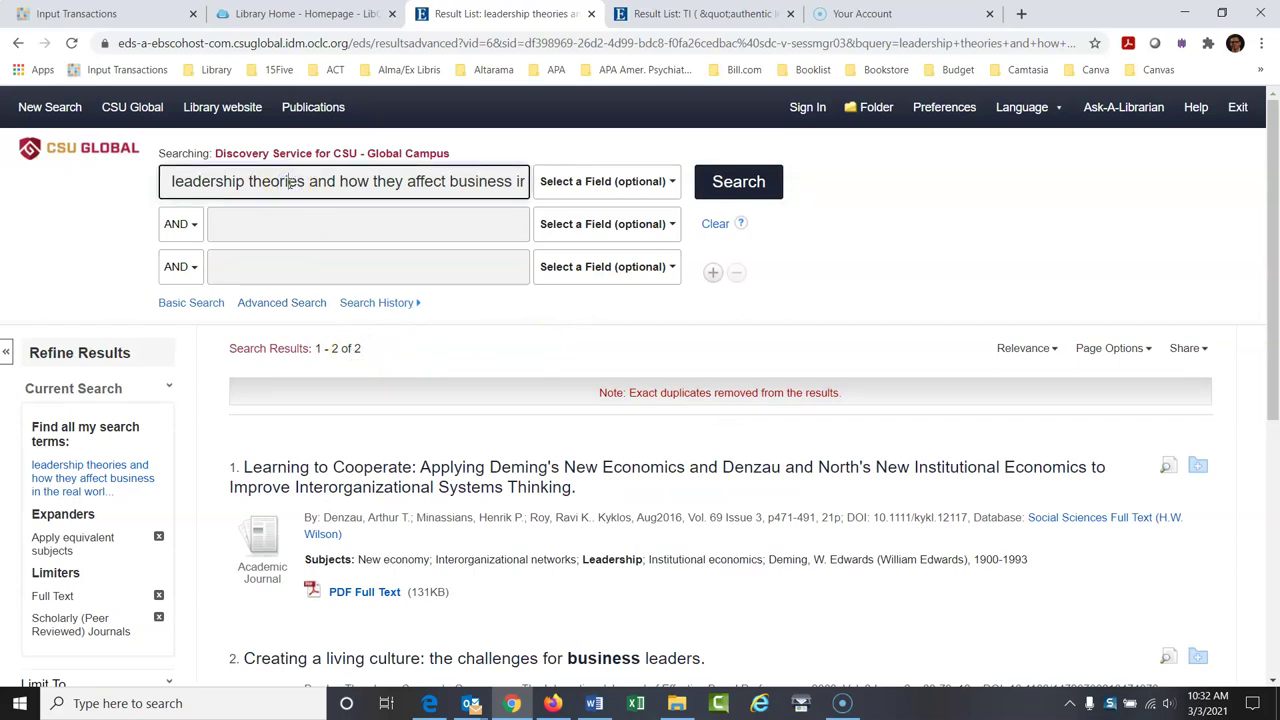
key("Home")
key("Right")
key("Right")
key("Right")
key("Right")
key("Right")
key("Right")
key("Right")
key("Right")
key("Right")
key("Right")
key("Right")
key("Right")
key("Right")
key("Right")
key("Right")
key("Right")
key("Right")
key("Right")
key("Right")
key("Right")
key("Delete")
key("Delete")
key("Delete")
key("Delete")
key("Delete")
key("Delete")
key("Delete")
key("Delete")
key("Delete")
key("Delete")
key("Delete")
key("Delete")
key("Delete")
key("Delete")
key("Delete")
key("Delete")
key("Delete")
key("Delete")
key("Delete")
key("Delete")
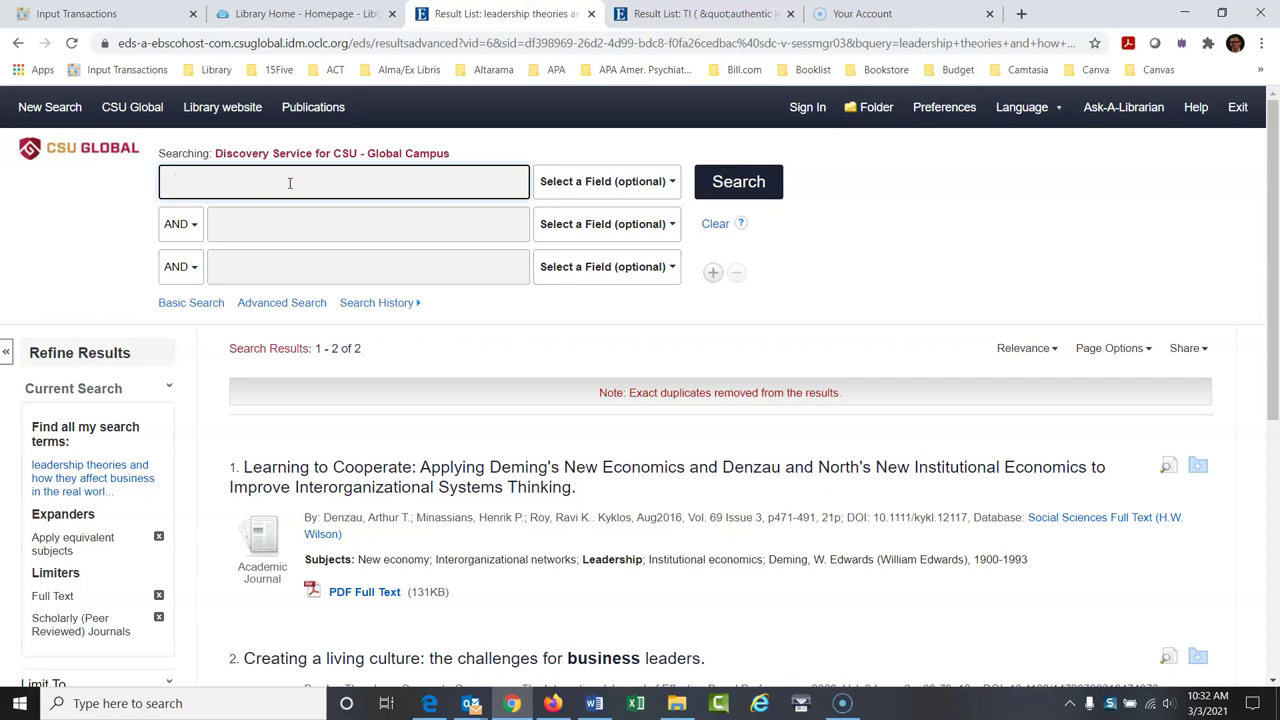
Step: Search the discovery service for the single word leadership, keeping the full text and peer-reviewed limiters
type("lea")
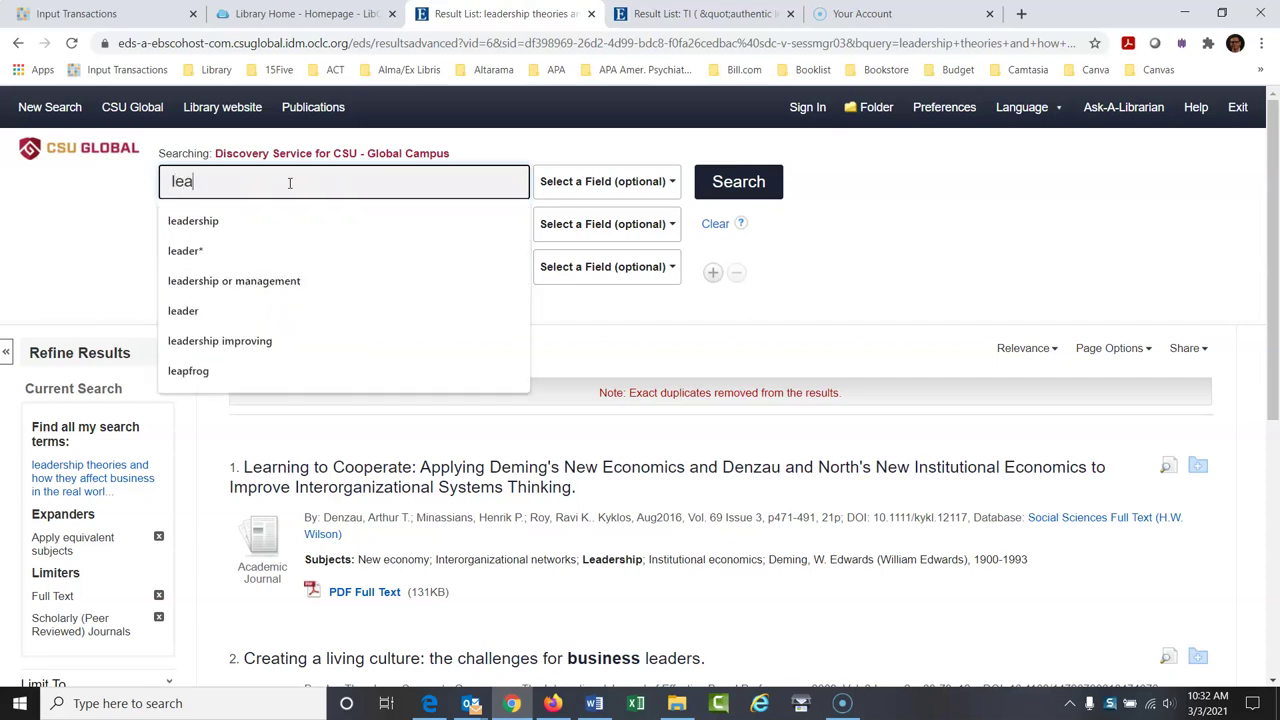
type("dershp")
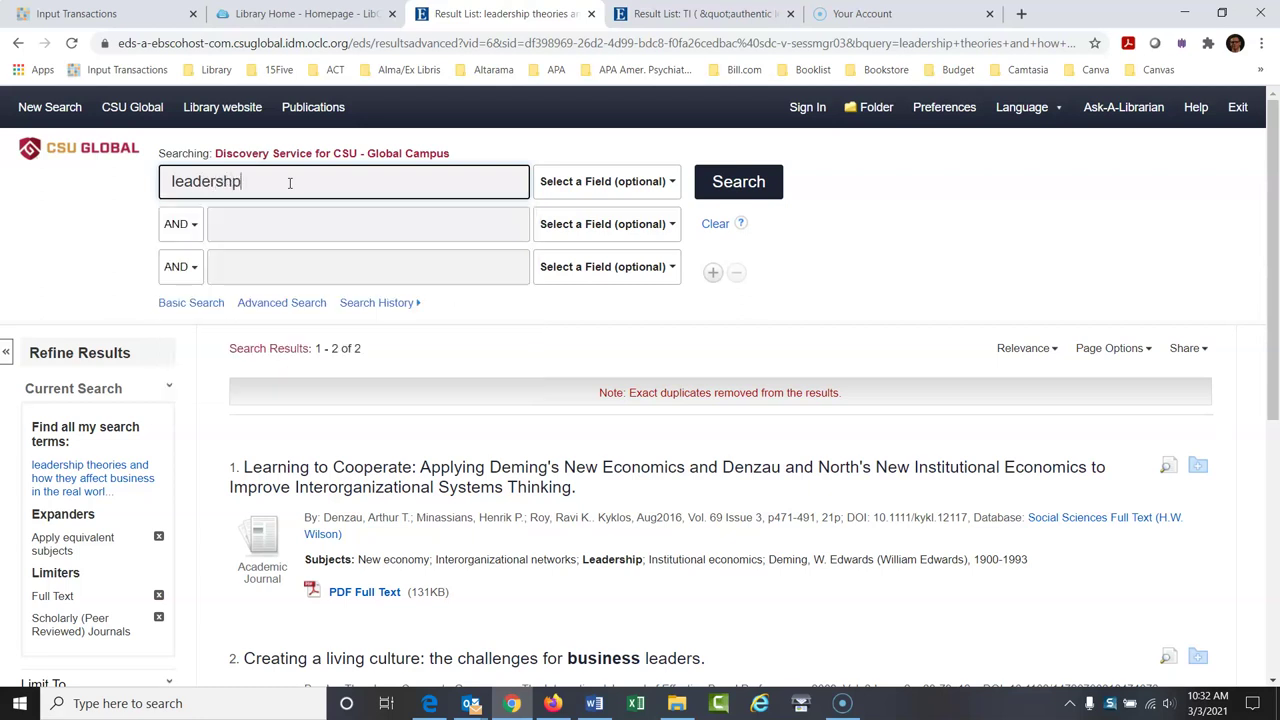
key("BackSpace")
type("ip")
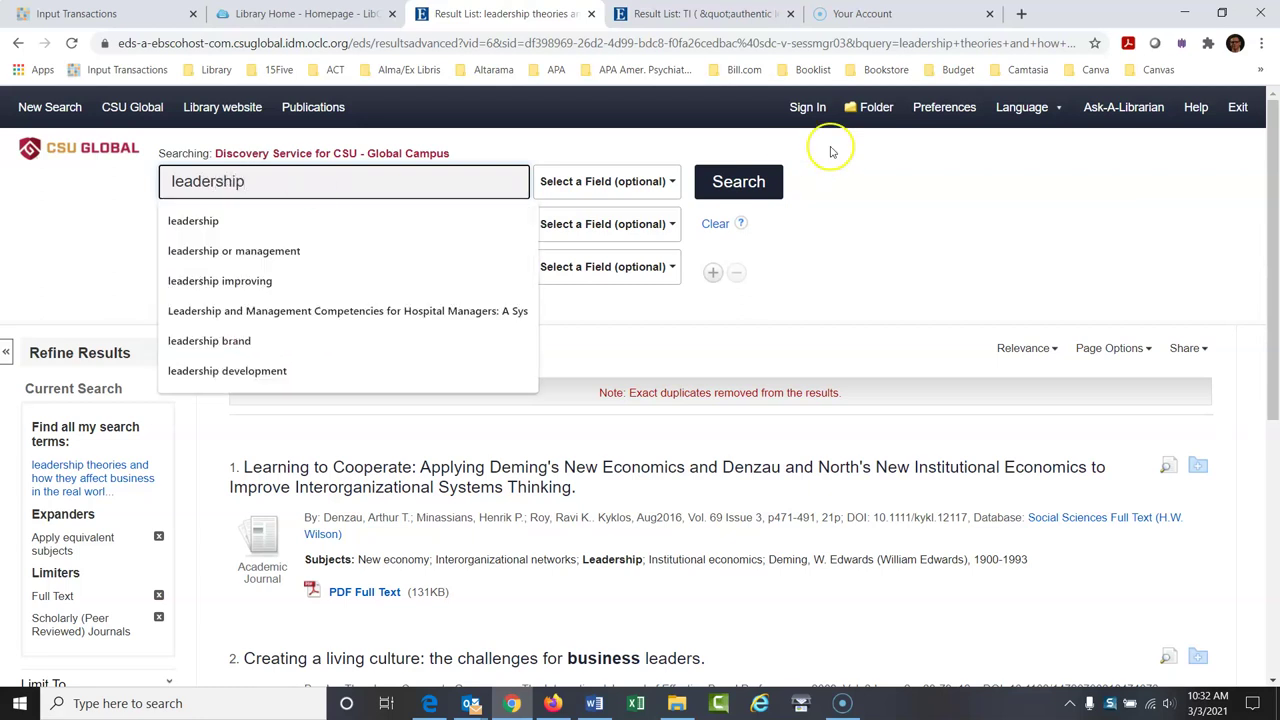
scroll(1265, 175, "down", 1)
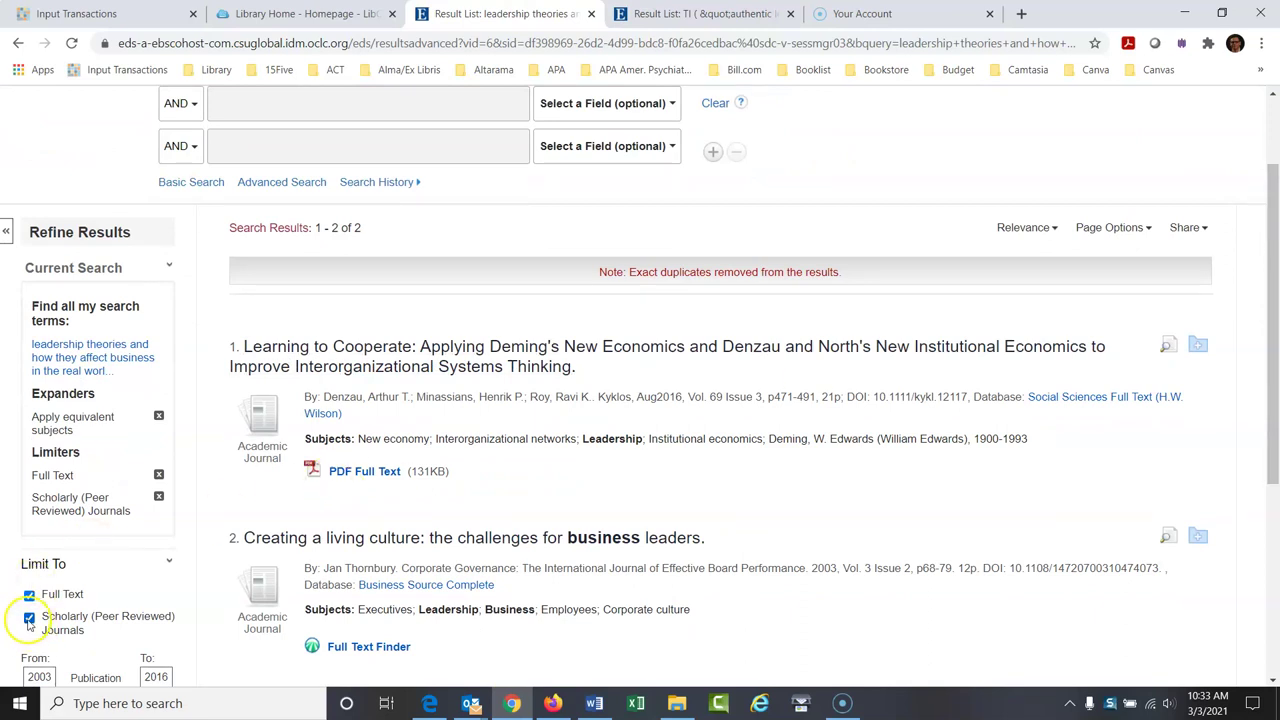
scroll(1274, 157, "up", 1)
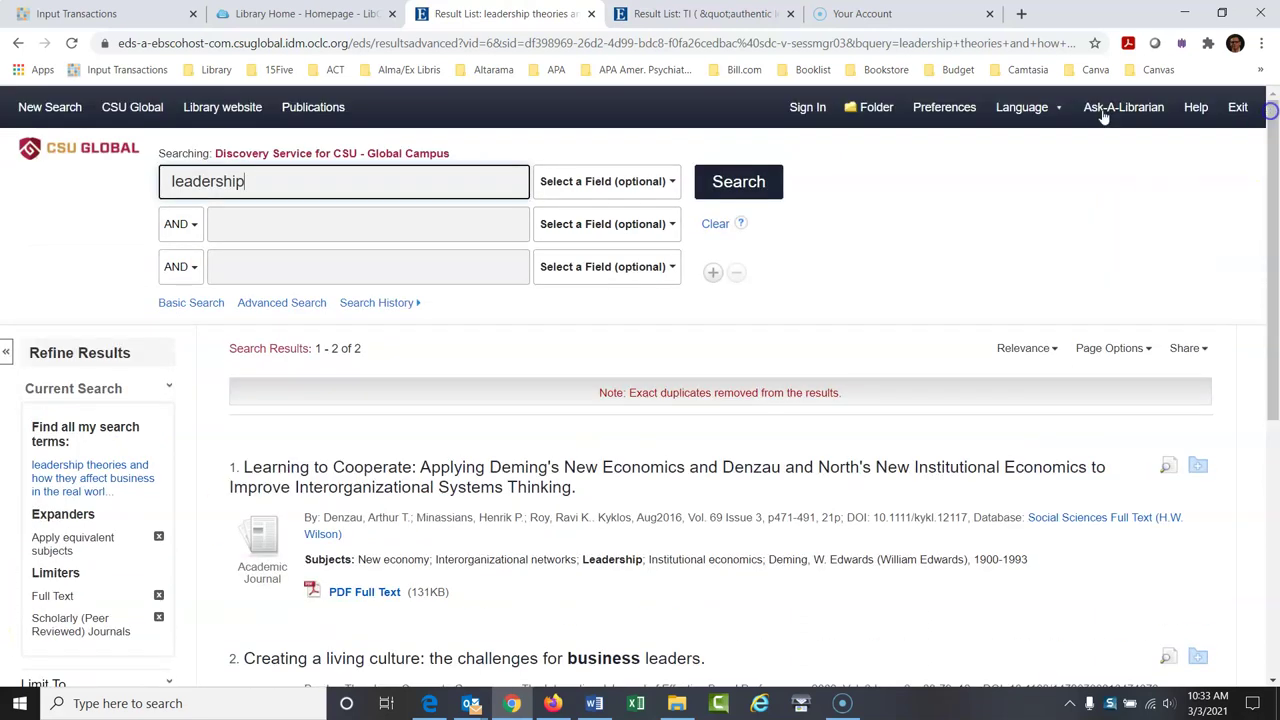
left_click(737, 191)
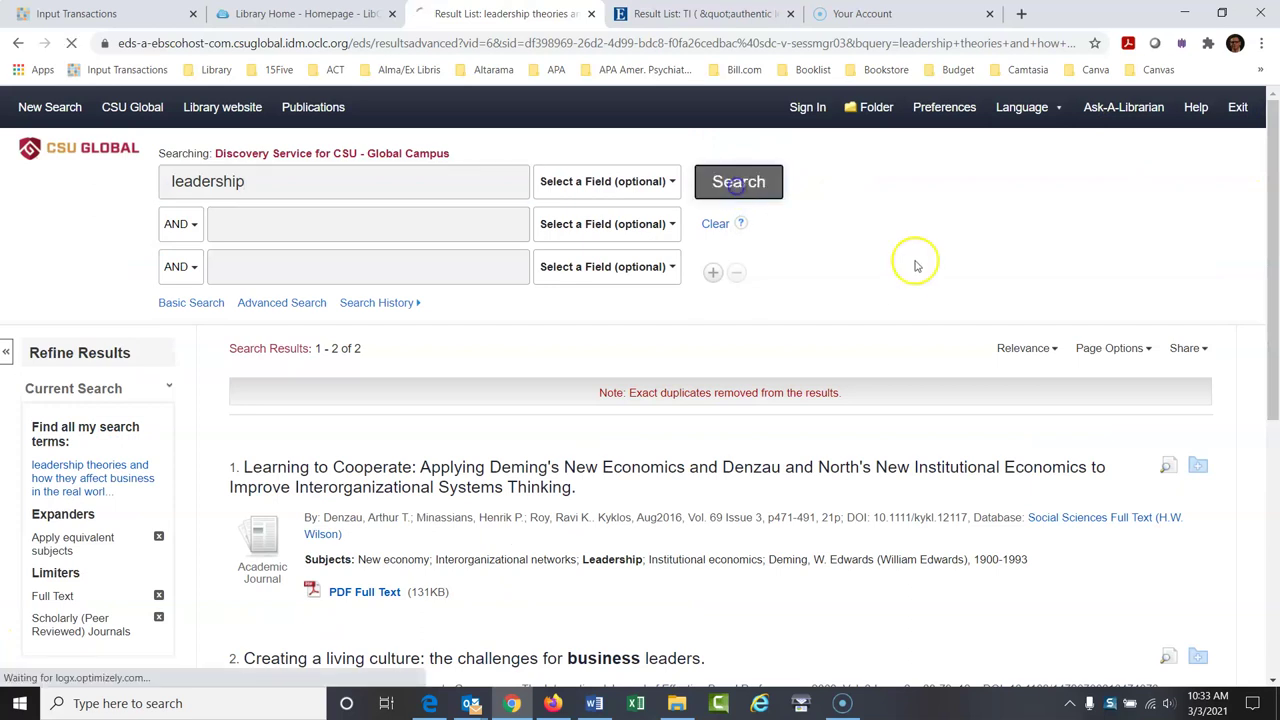
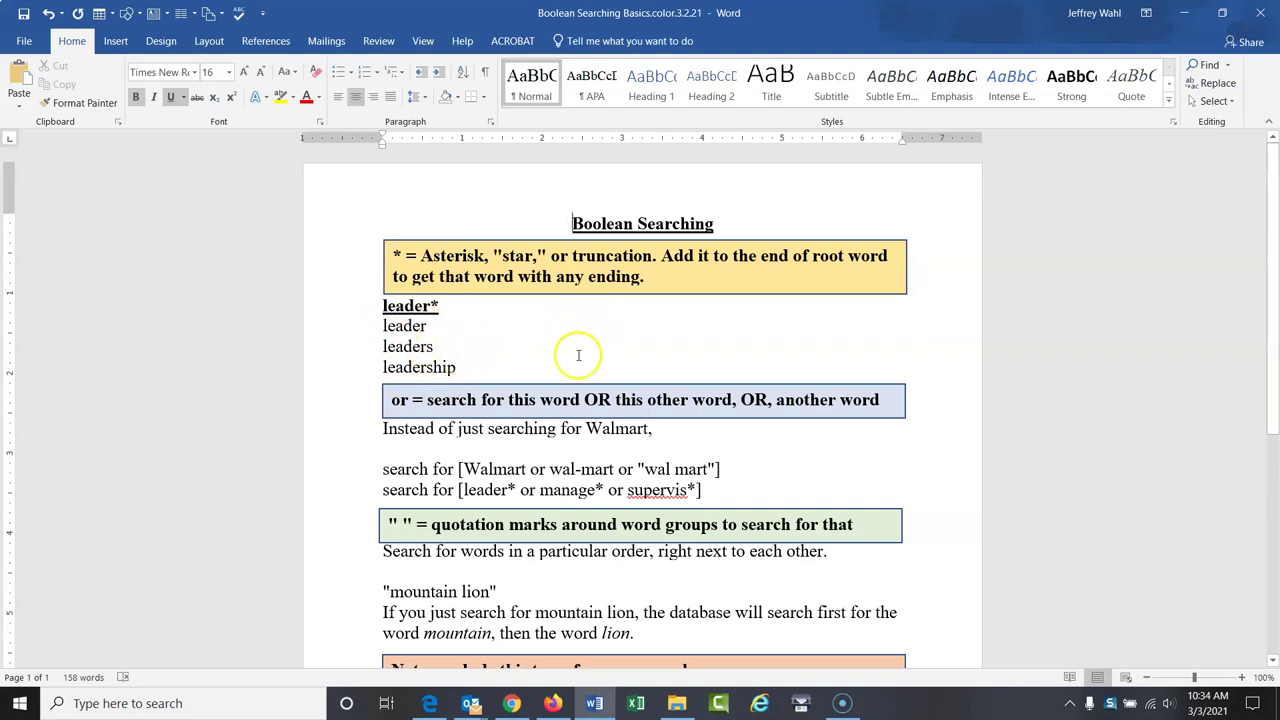
Step: Return to the results in Chrome, shorten the search term to the truncated root leader*, and run the search
left_click(512, 705)
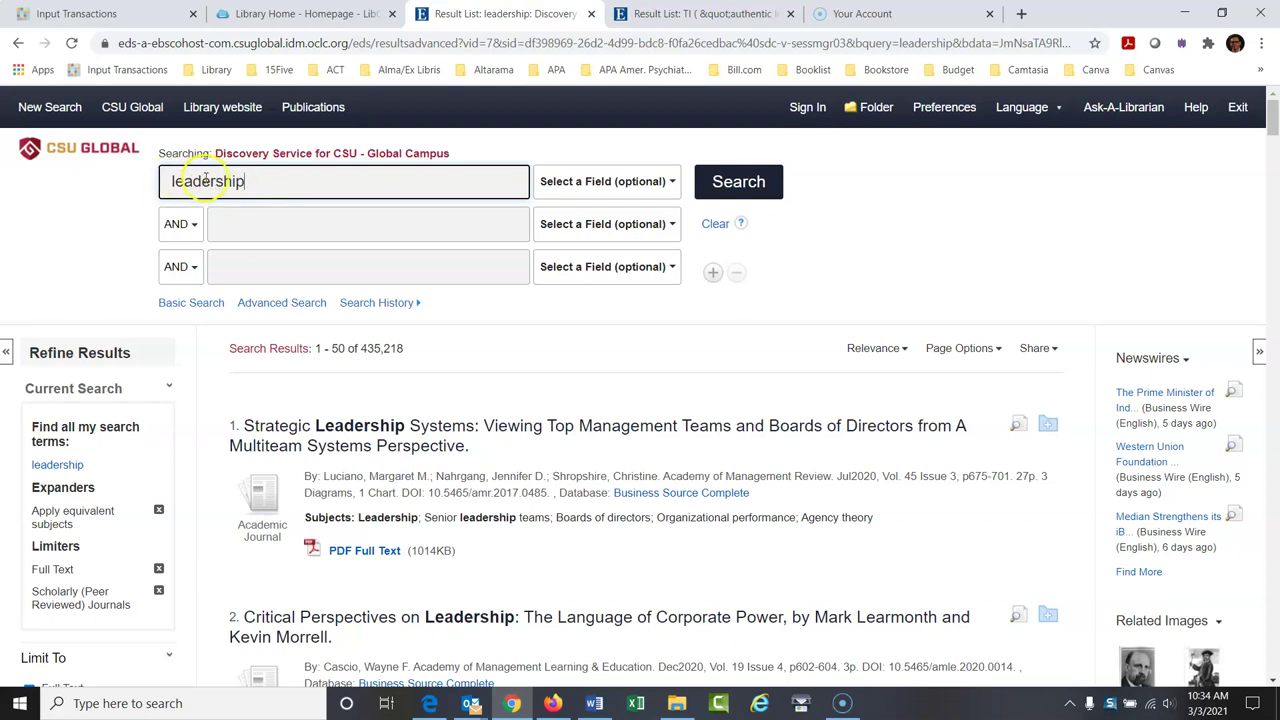
left_click_drag(217, 181, 160, 181)
left_click(260, 181)
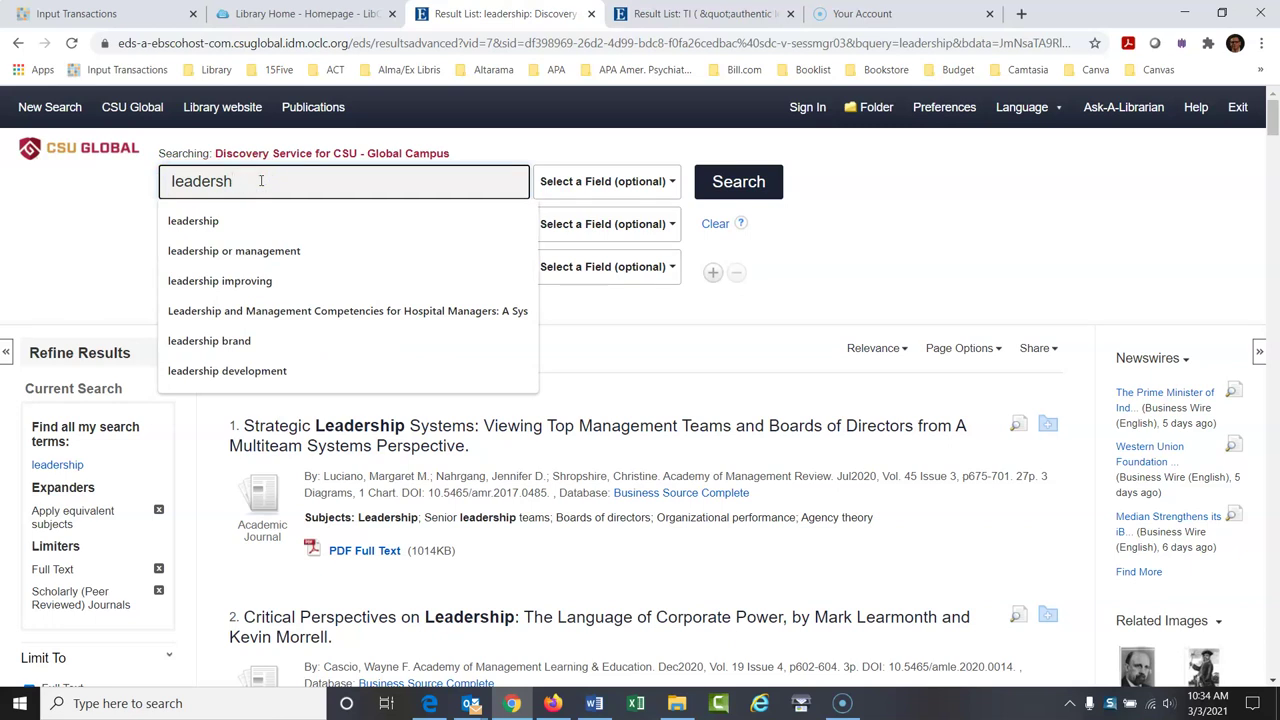
key("BackSpace")
type("*")
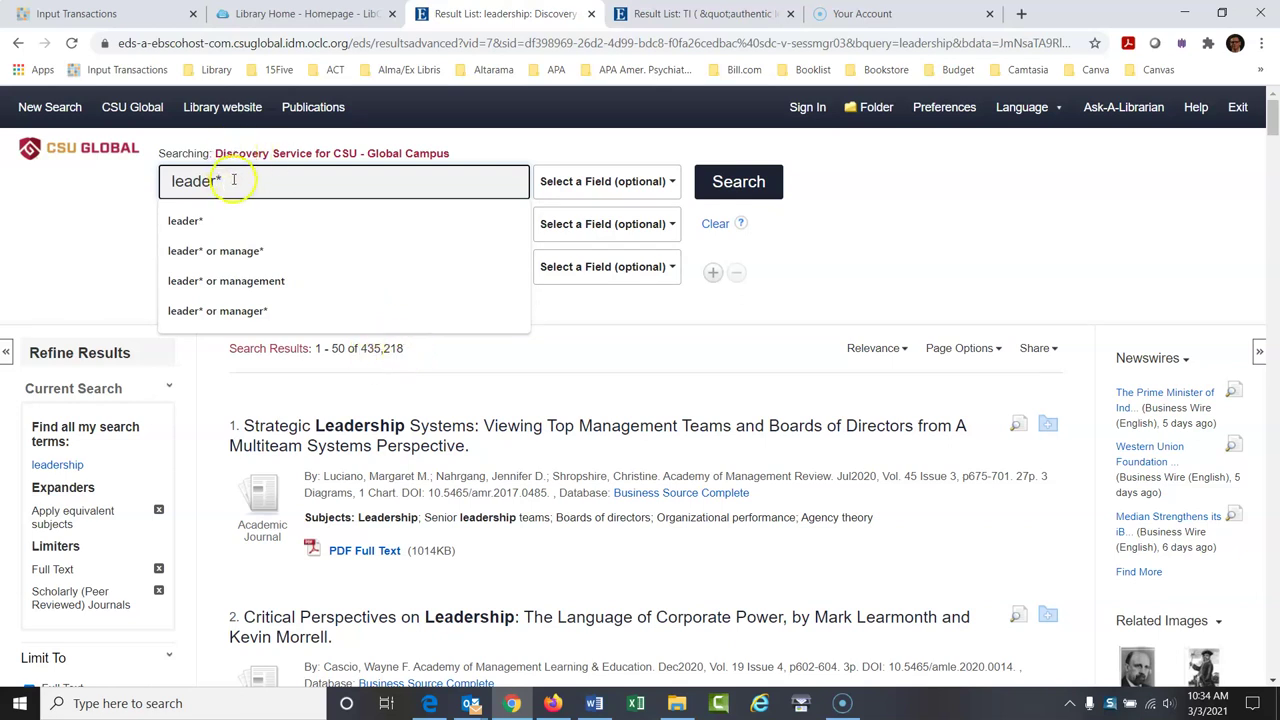
left_click(739, 181)
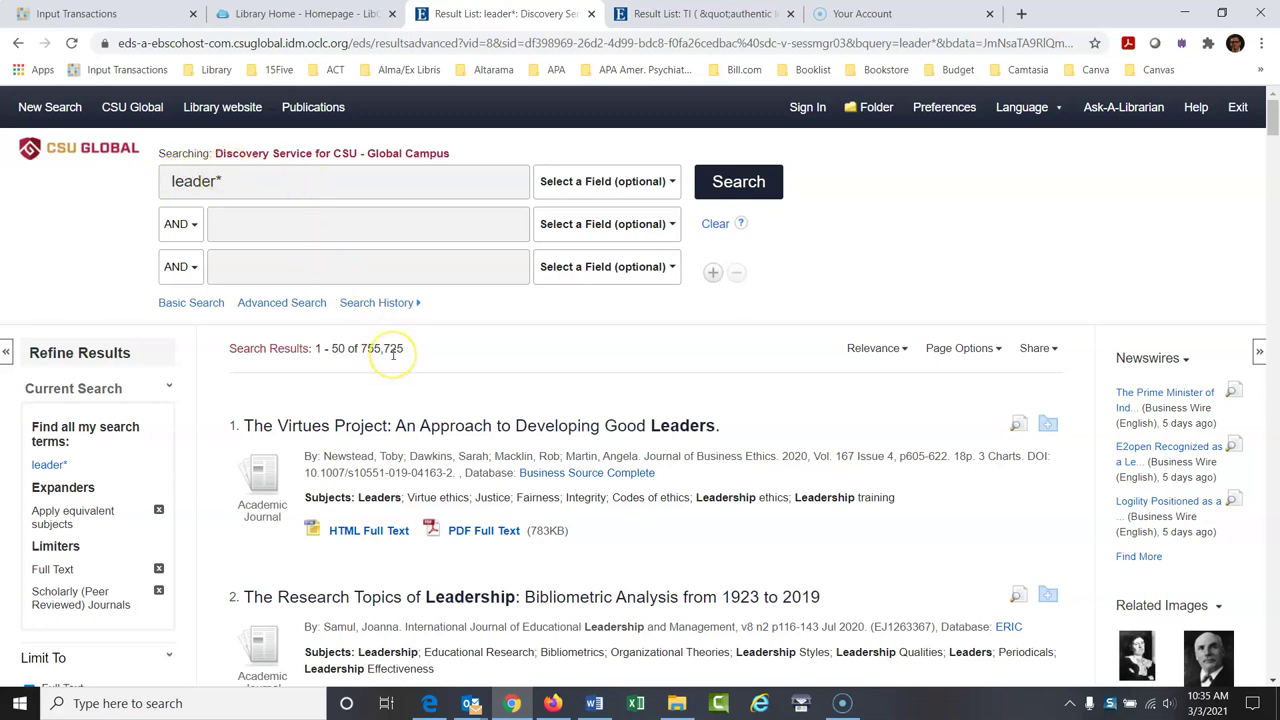
Step: Add authentic in front of leader* in the first search field and run the search
left_click(257, 180)
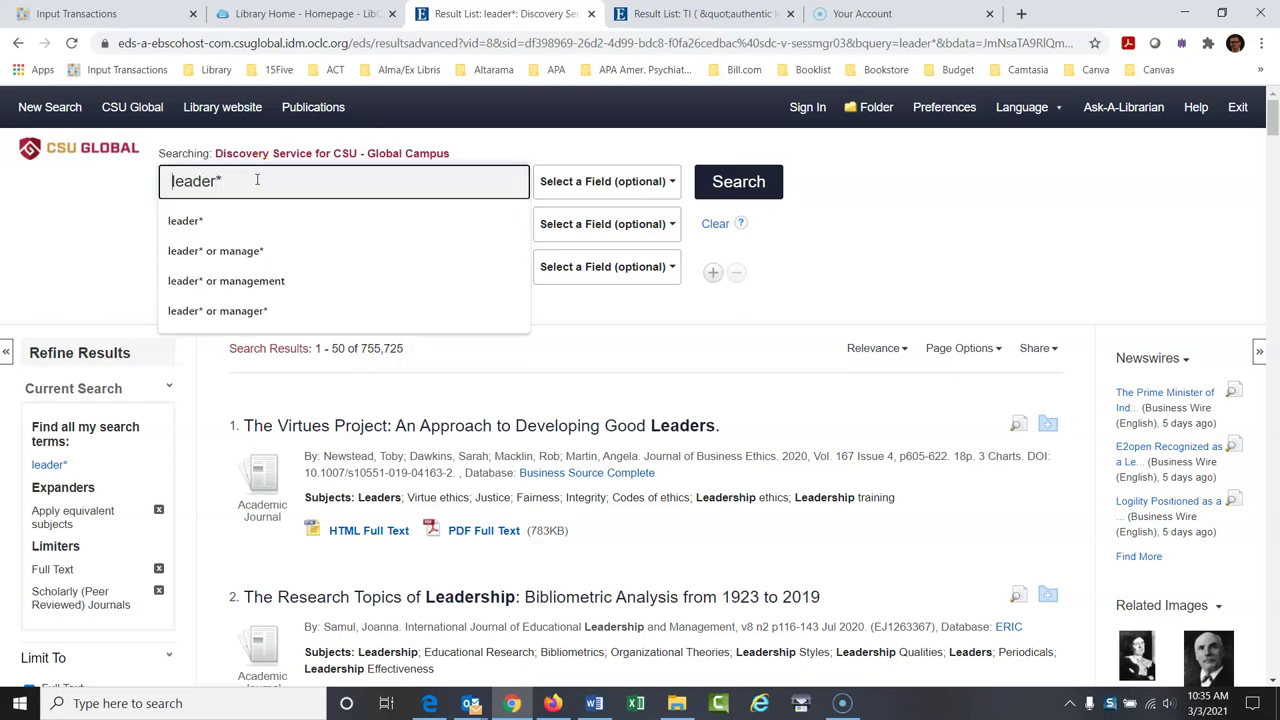
left_click(966, 243)
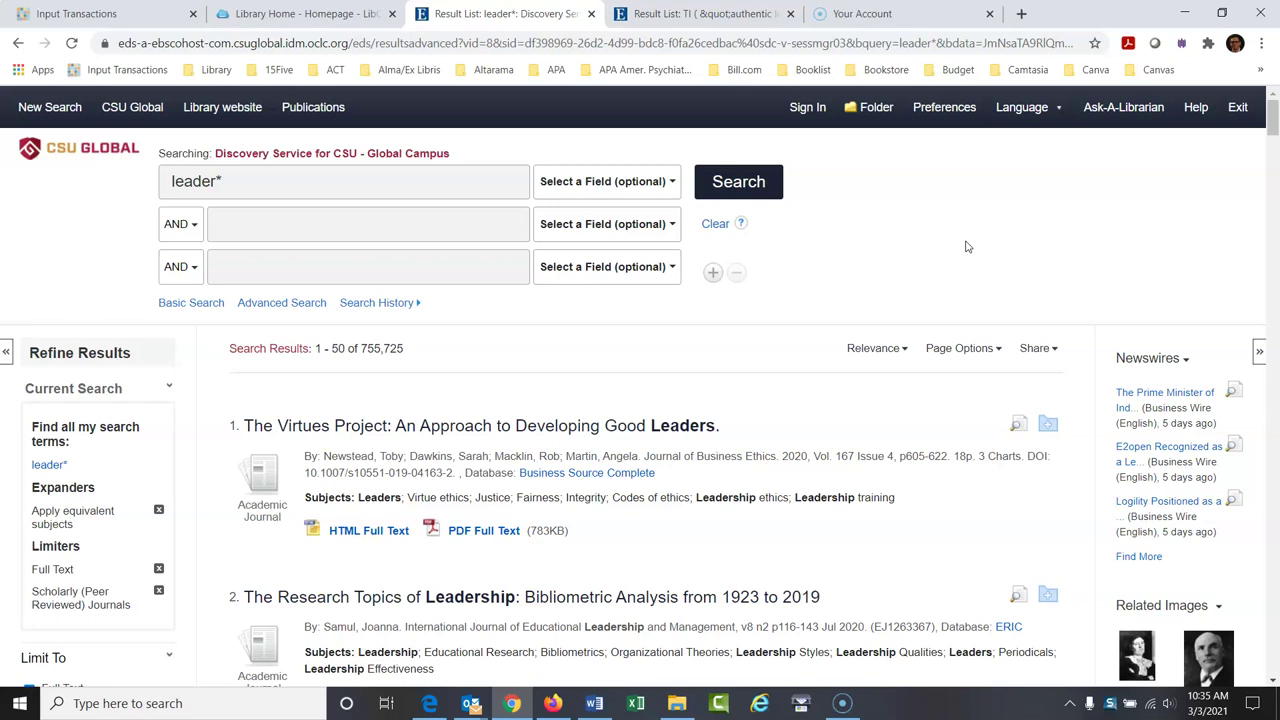
left_click(274, 184)
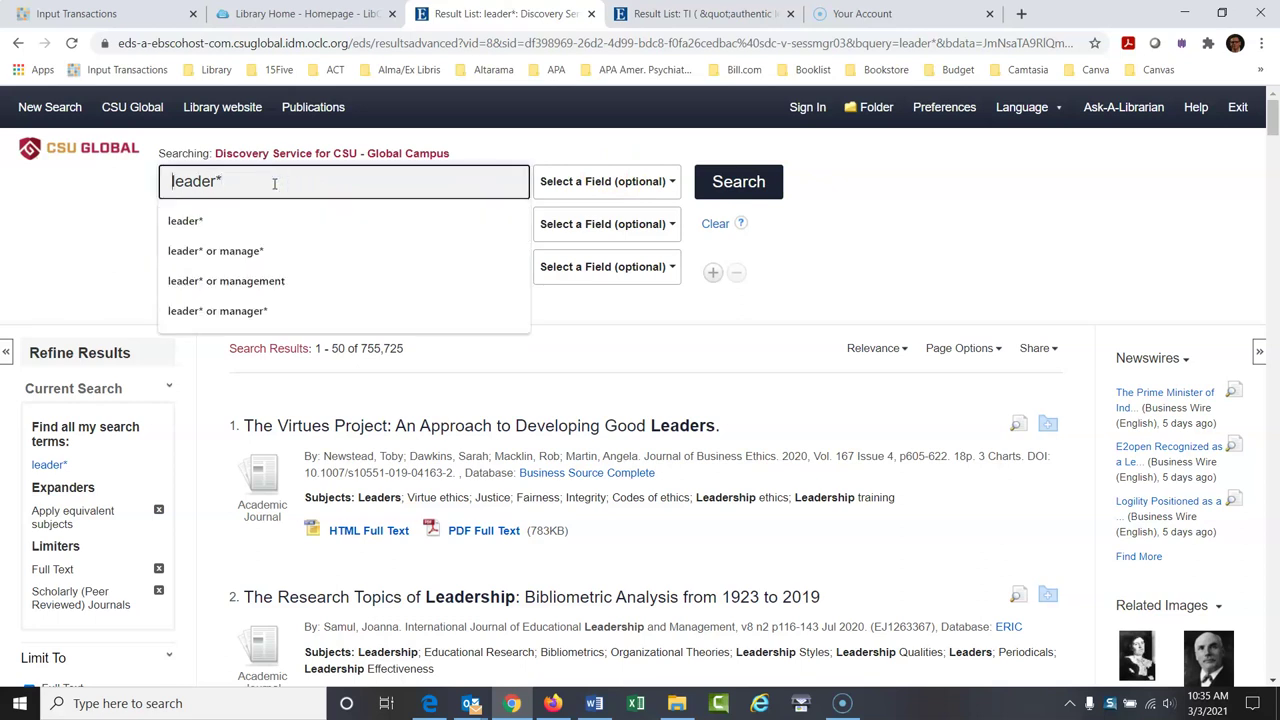
type("authentic")
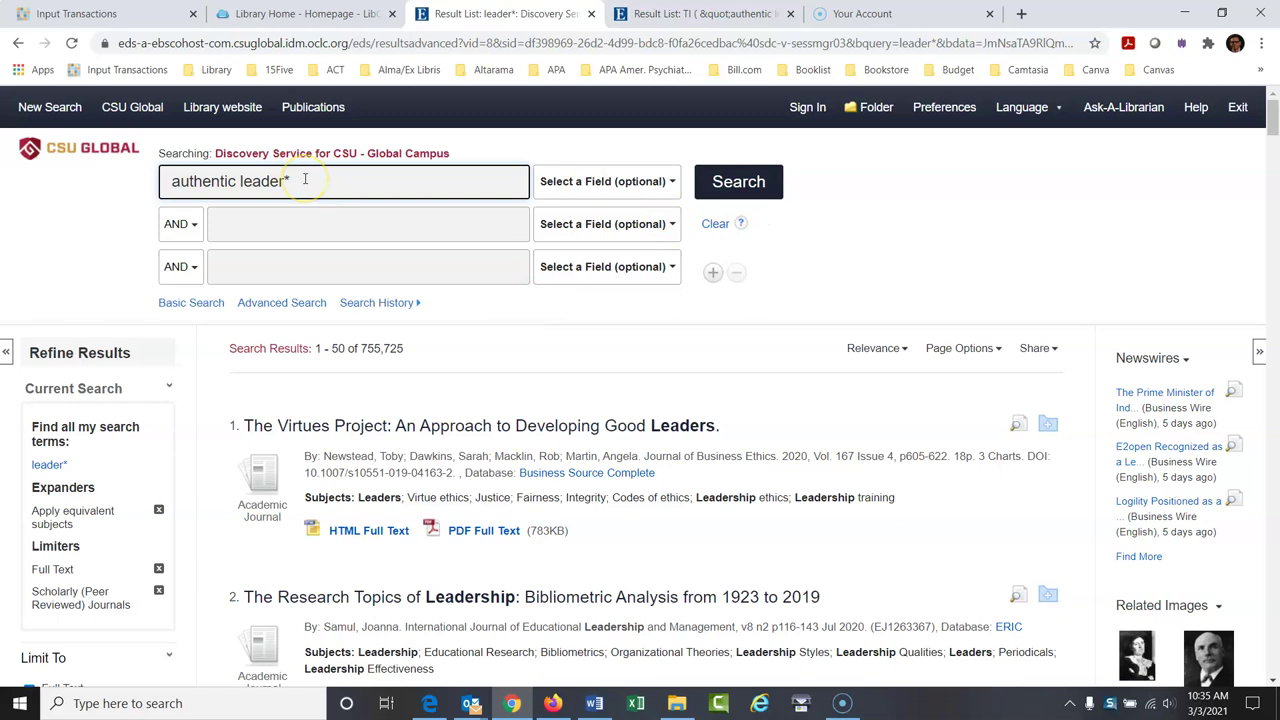
left_click(237, 181)
left_click(765, 181)
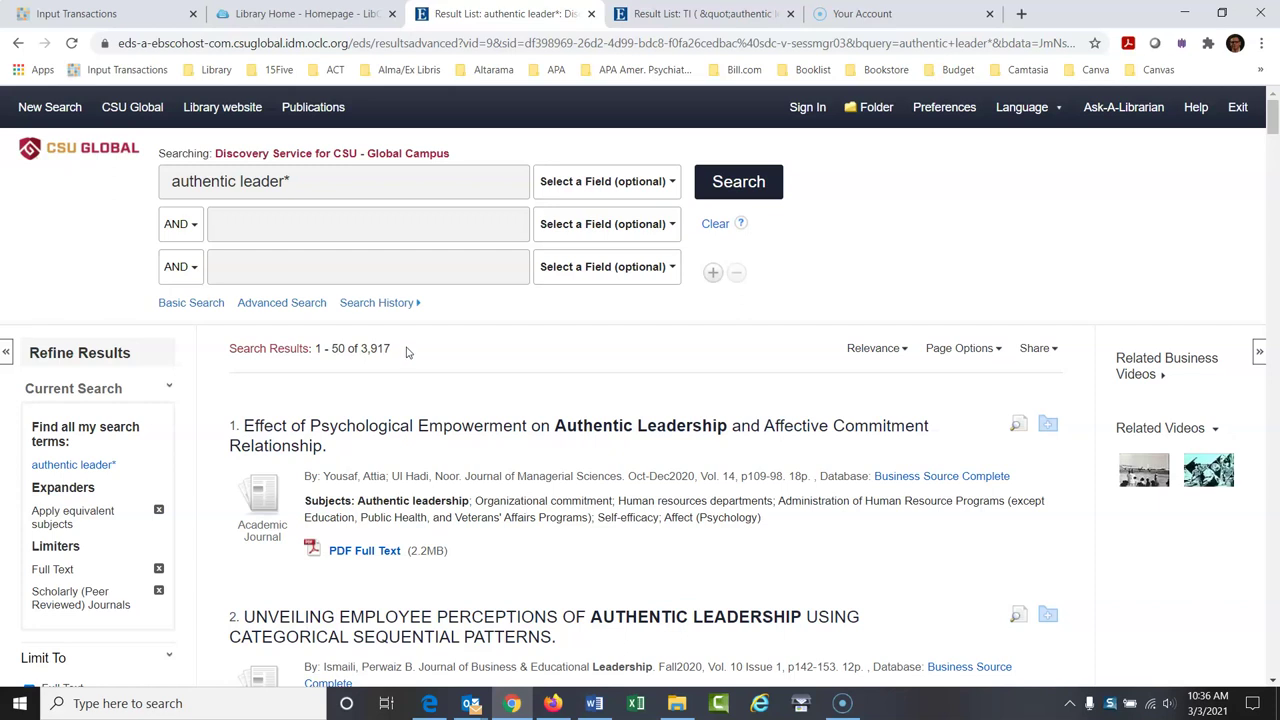
Step: Limit the results to publication dates from 2017 onward
left_click_drag(1272, 130, 1273, 150)
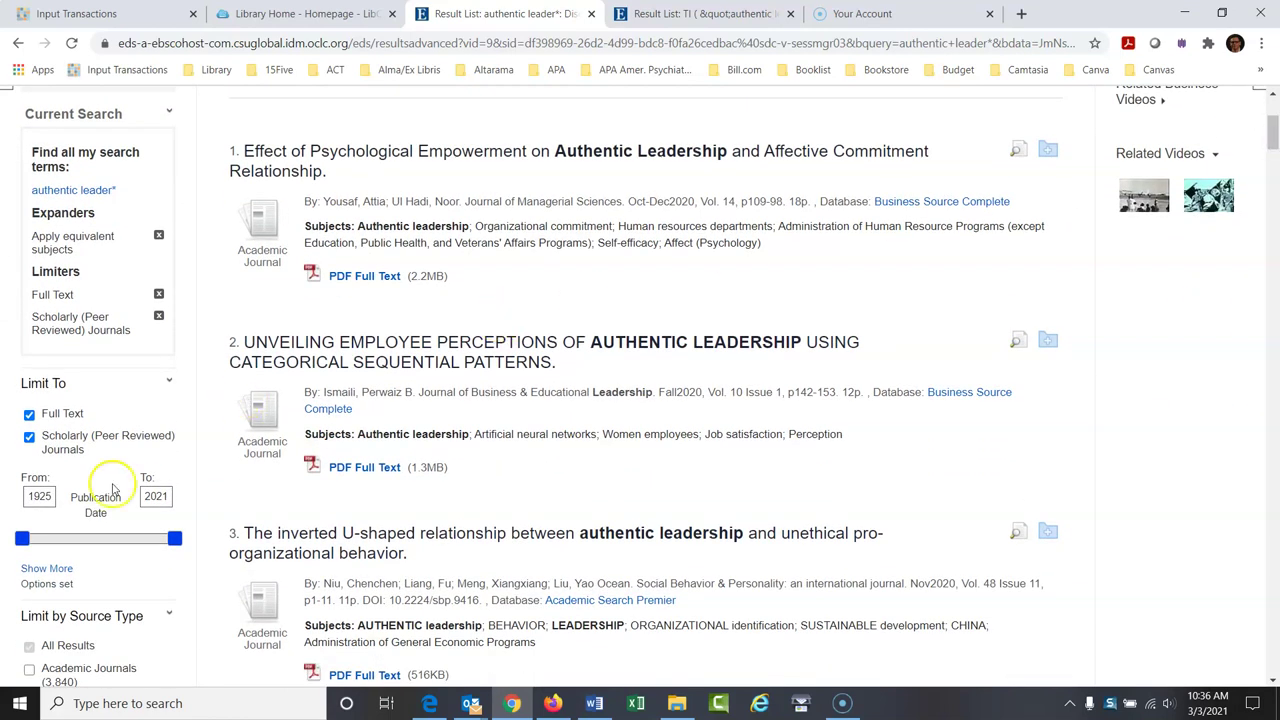
left_click(53, 497)
left_click(50, 500)
left_click(49, 498)
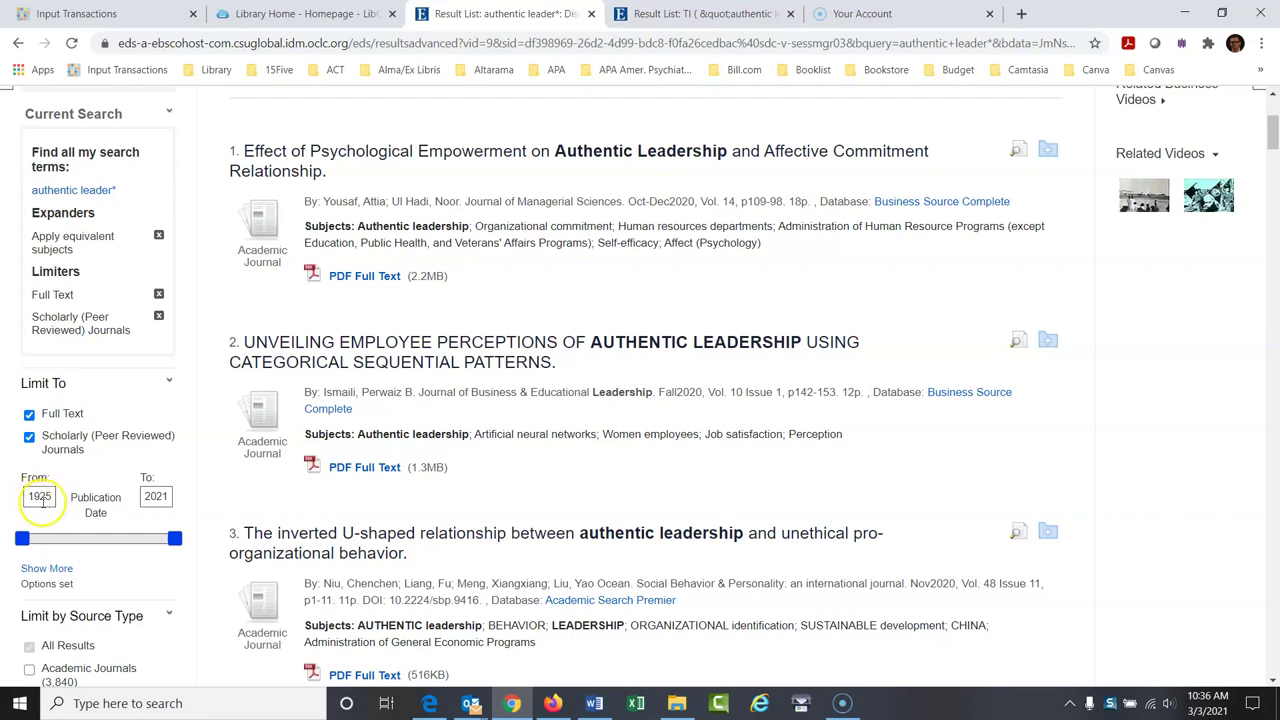
left_click_drag(50, 497, 27, 497)
double_click(38, 494)
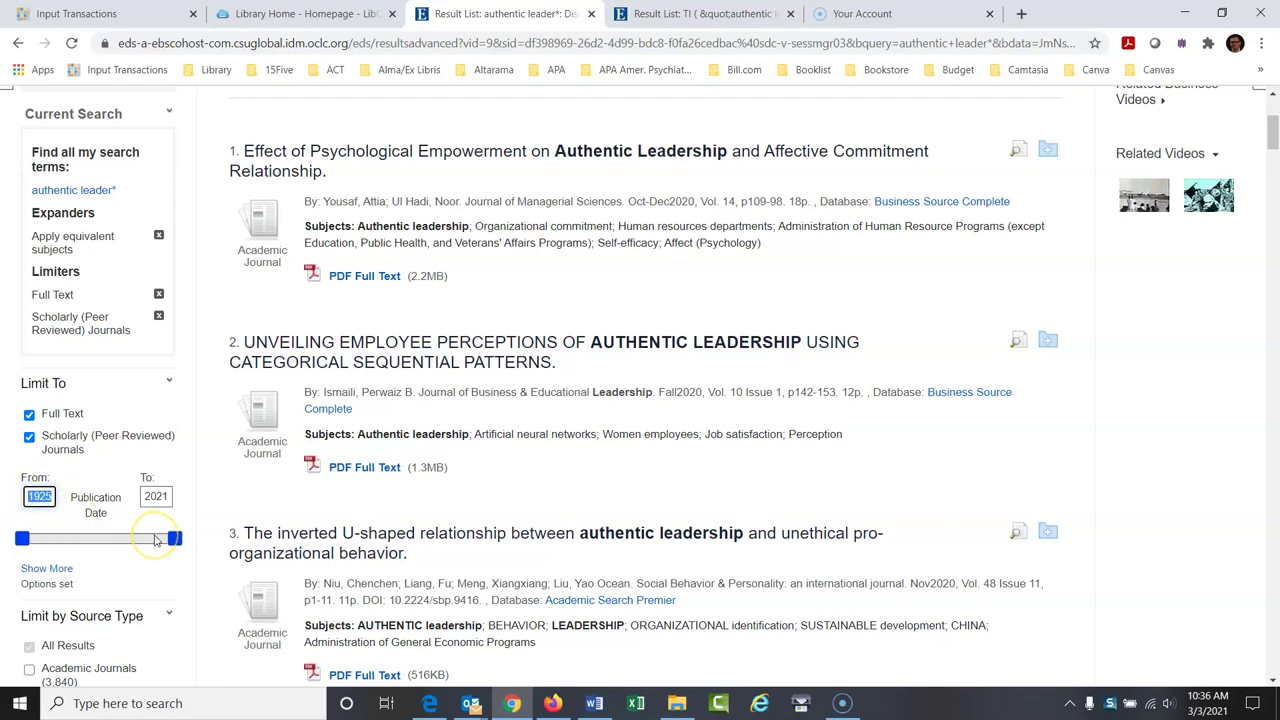
type("2017")
left_click(155, 540)
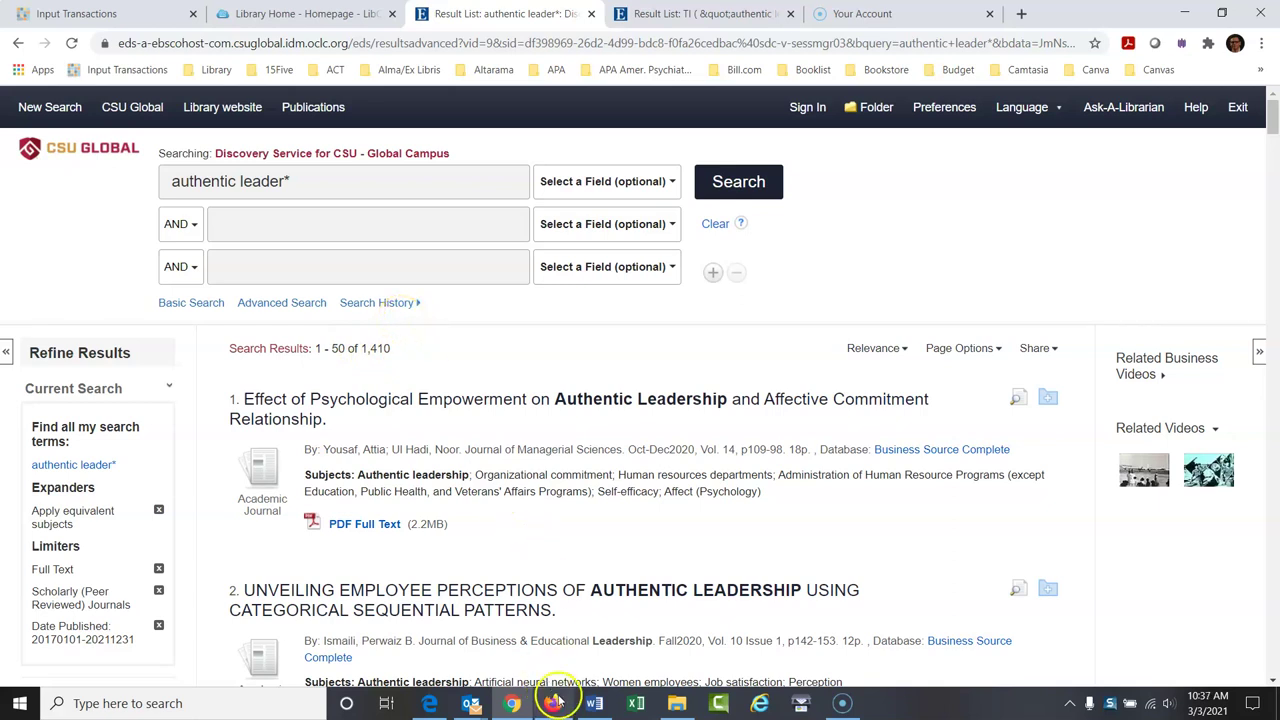
Step: Switch to the Boolean Searching Basics document in Word and review its section on quotation marks around word groups
mouse_move(594, 706)
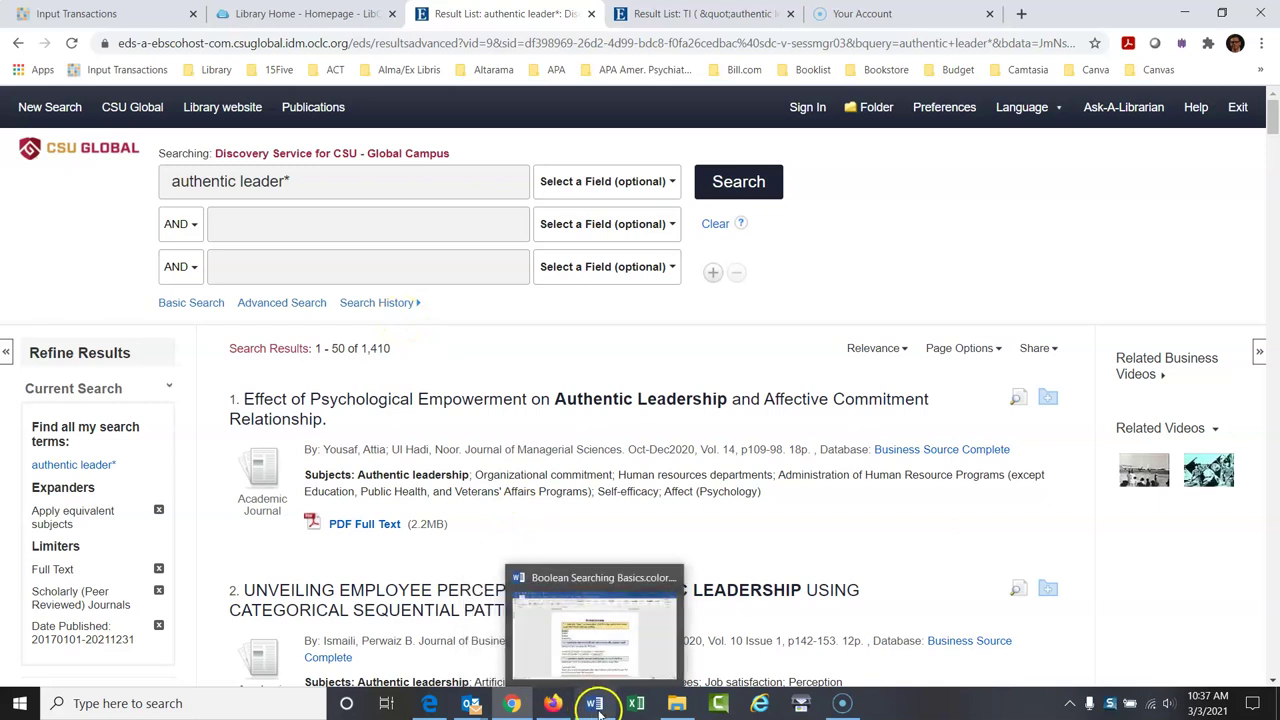
left_click(588, 582)
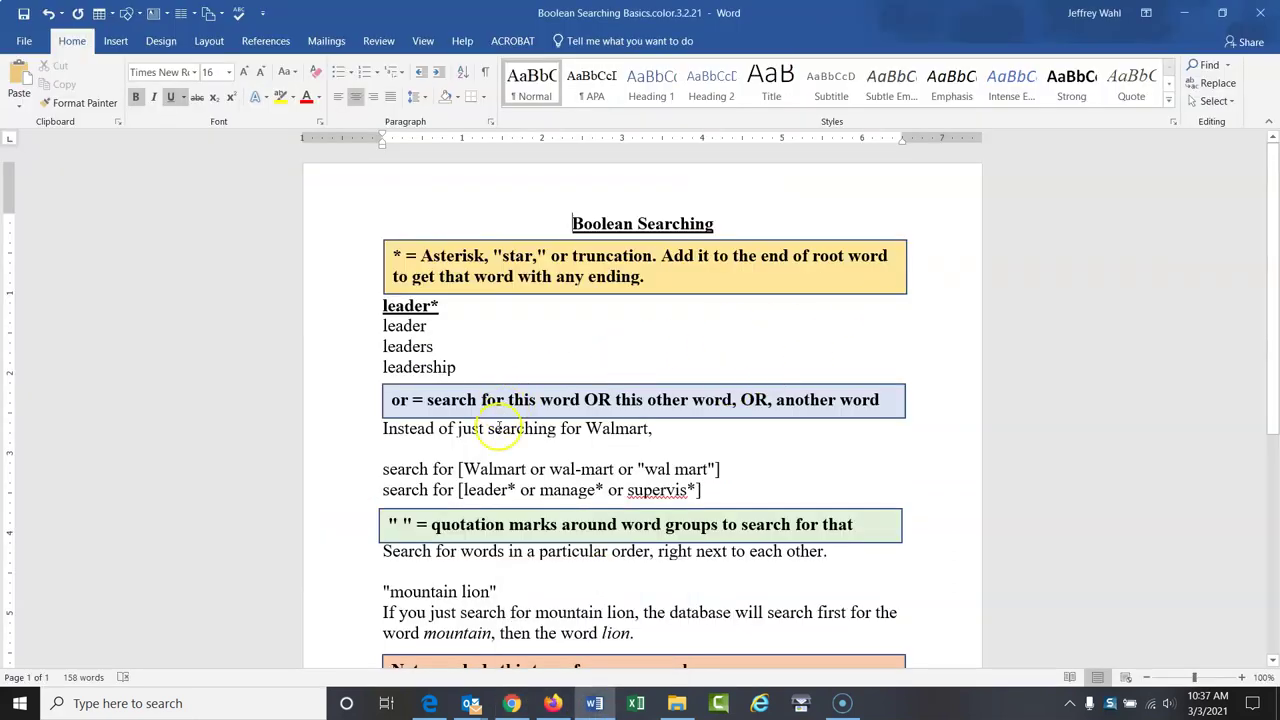
scroll(575, 391, "down", 3)
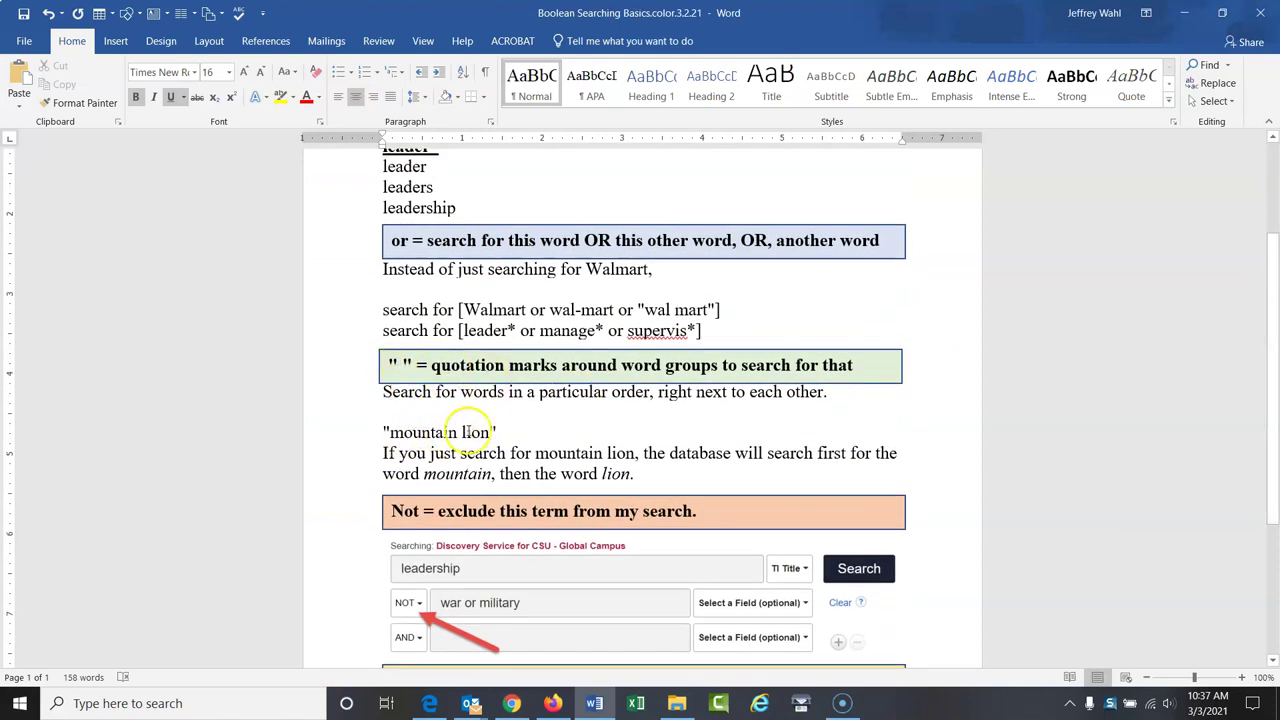
Step: Return to the results in Chrome, enclose authentic leader* in quotation marks as an exact phrase, and run the search
left_click(511, 703)
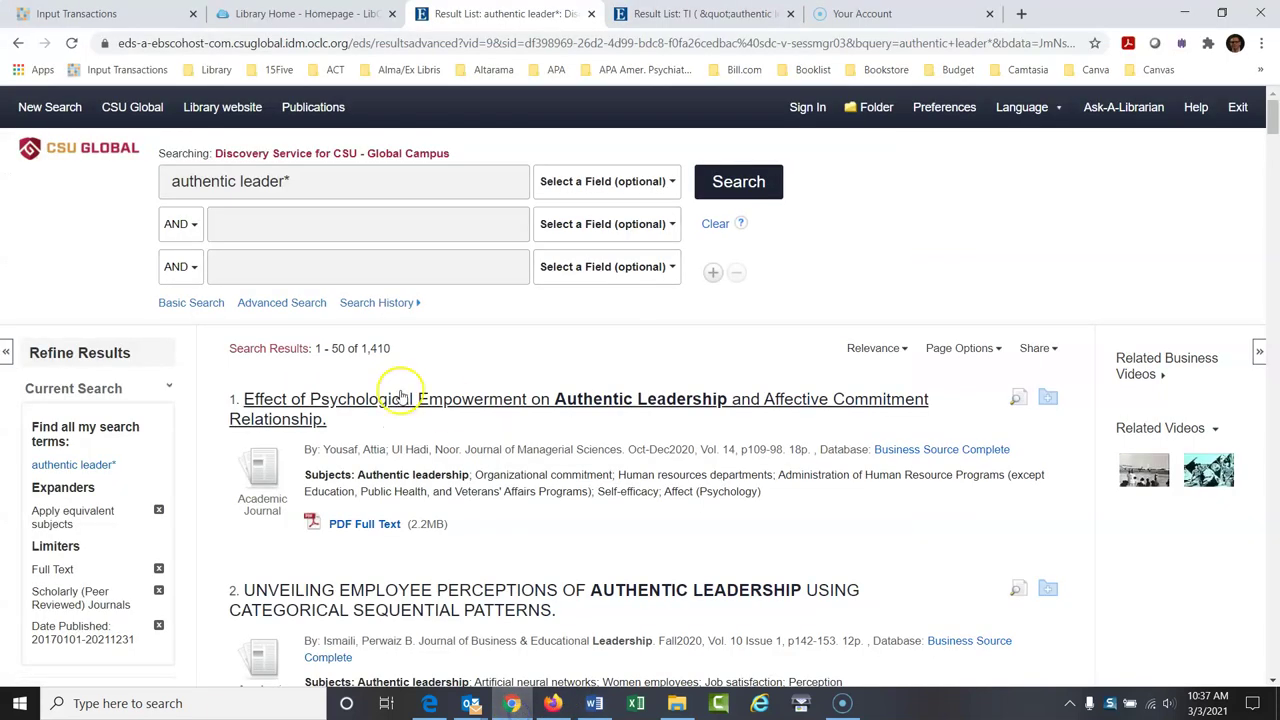
left_click(239, 182)
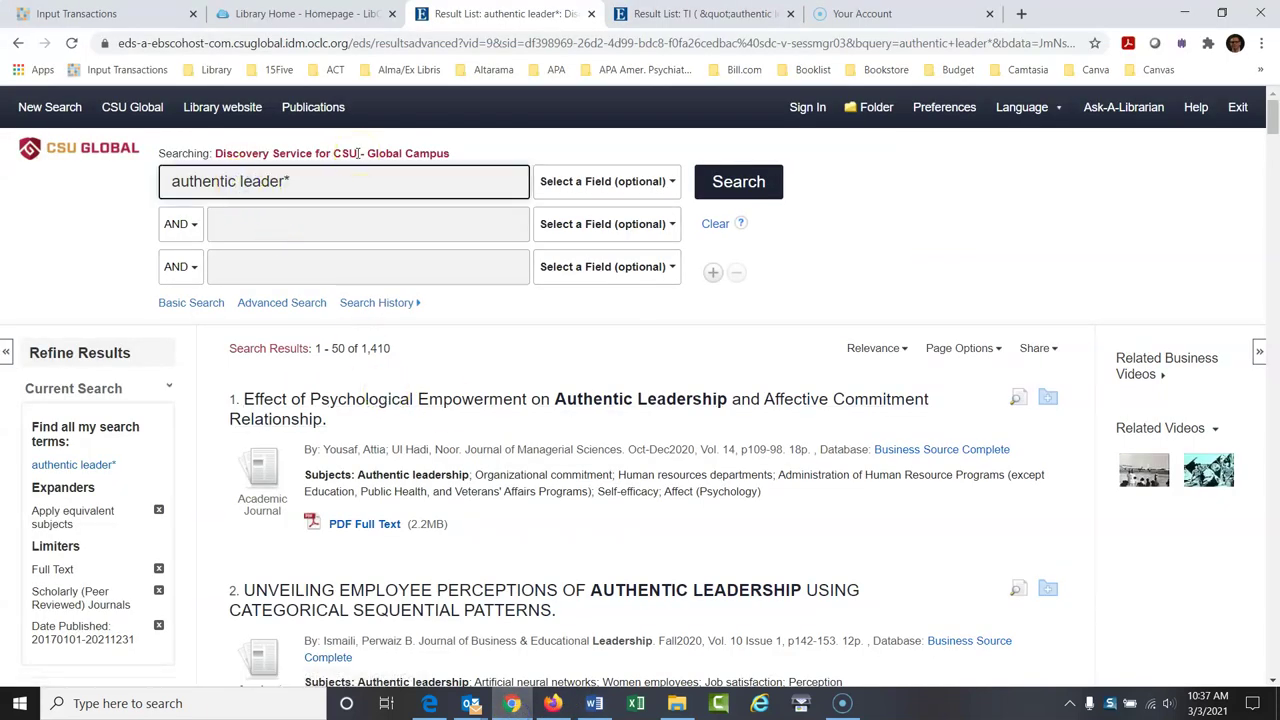
type("AND")
left_click(248, 180)
left_click(302, 182)
key("Home")
type("\"")
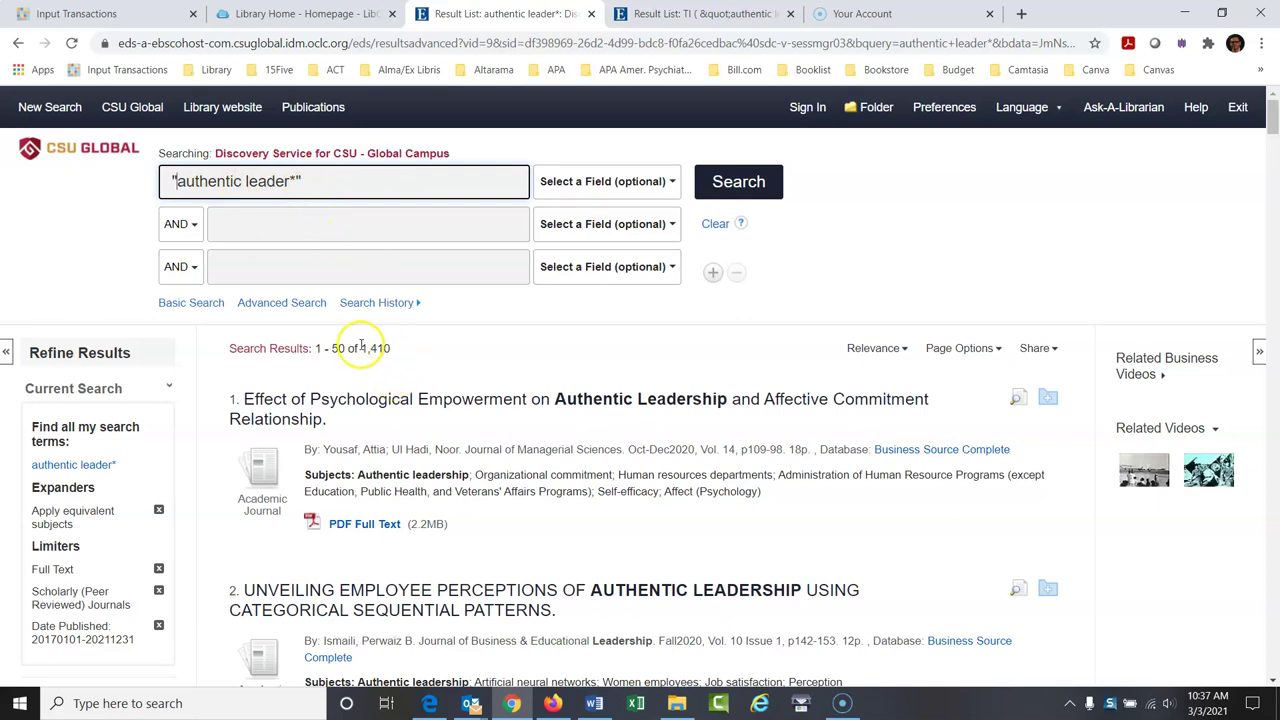
left_click(750, 181)
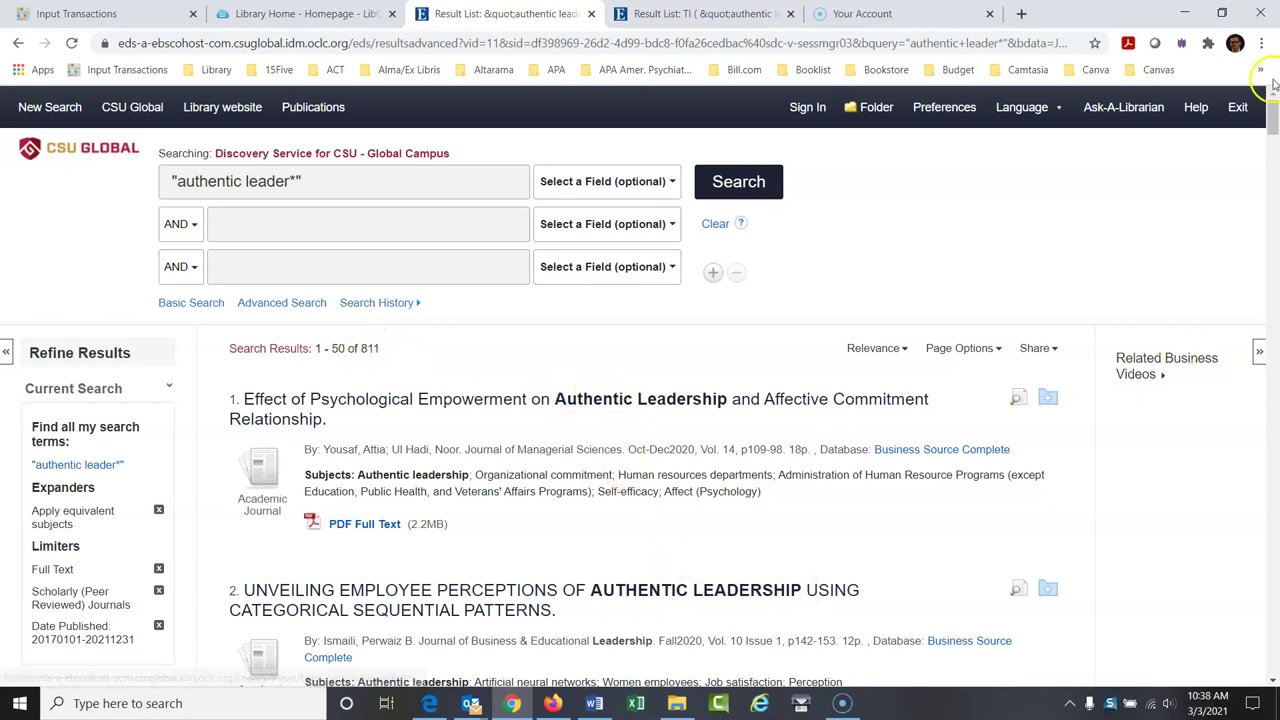
Step: Restrict the phrase "authentic leader*" to the TI Title field and run the search
left_click_drag(1274, 112, 1274, 146)
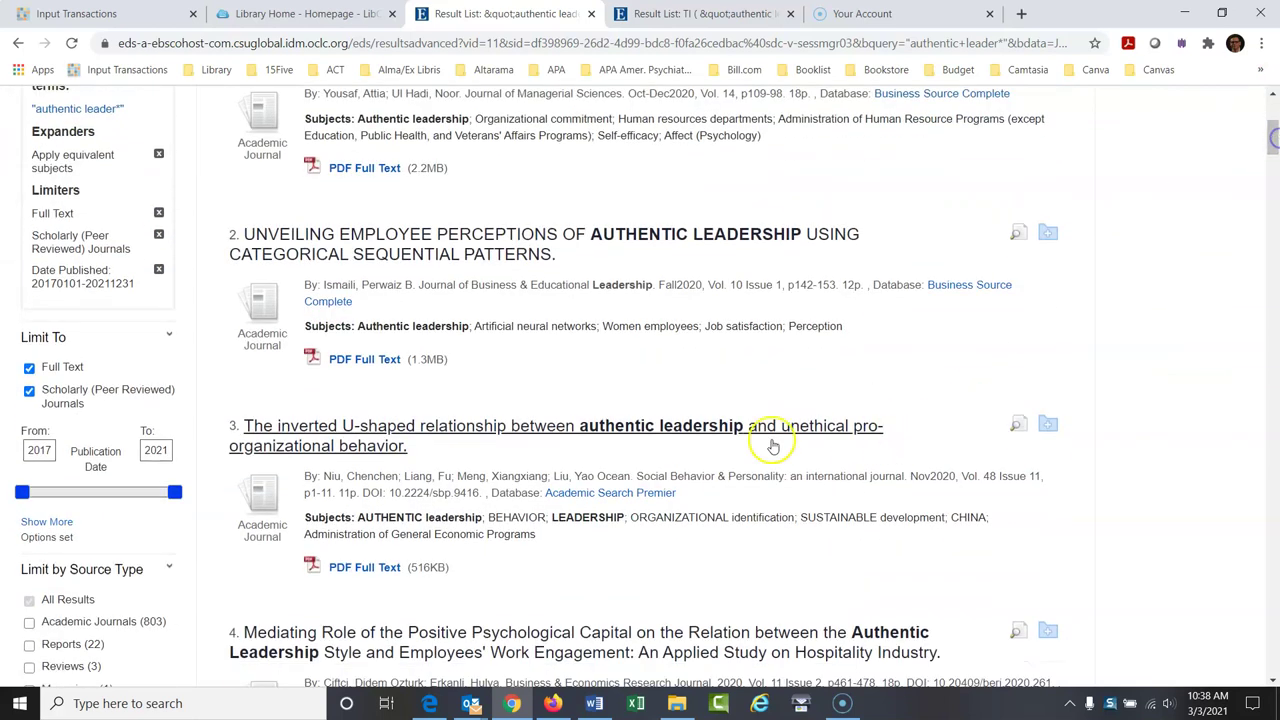
mouse_move(1274, 128)
left_mouse_down()
mouse_move(1274, 165)
mouse_move(1272, 115)
left_mouse_up()
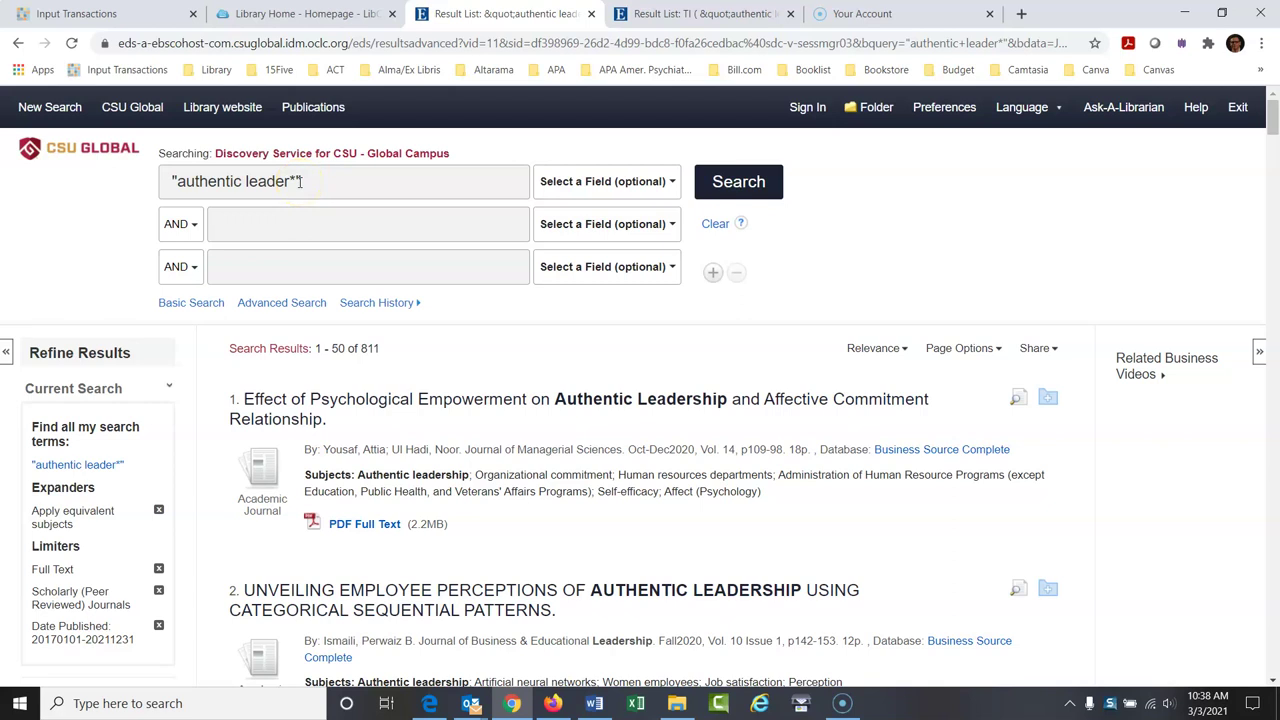
left_click(603, 187)
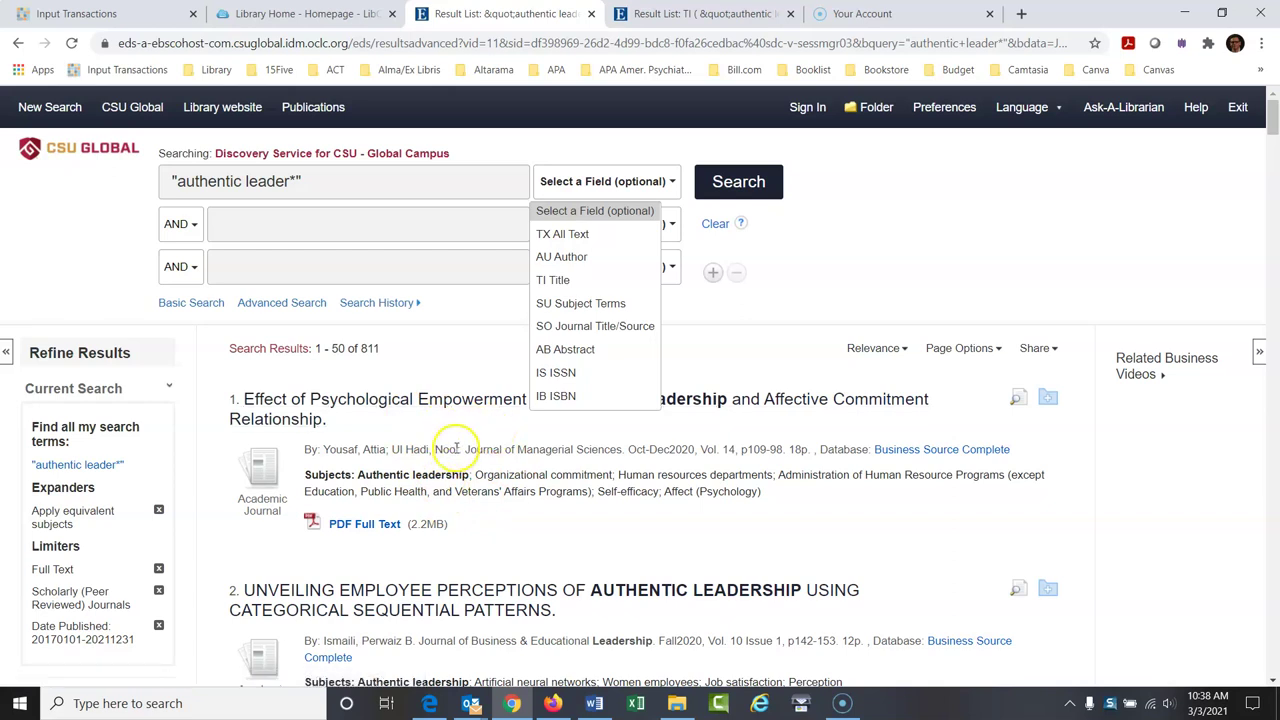
left_click(556, 280)
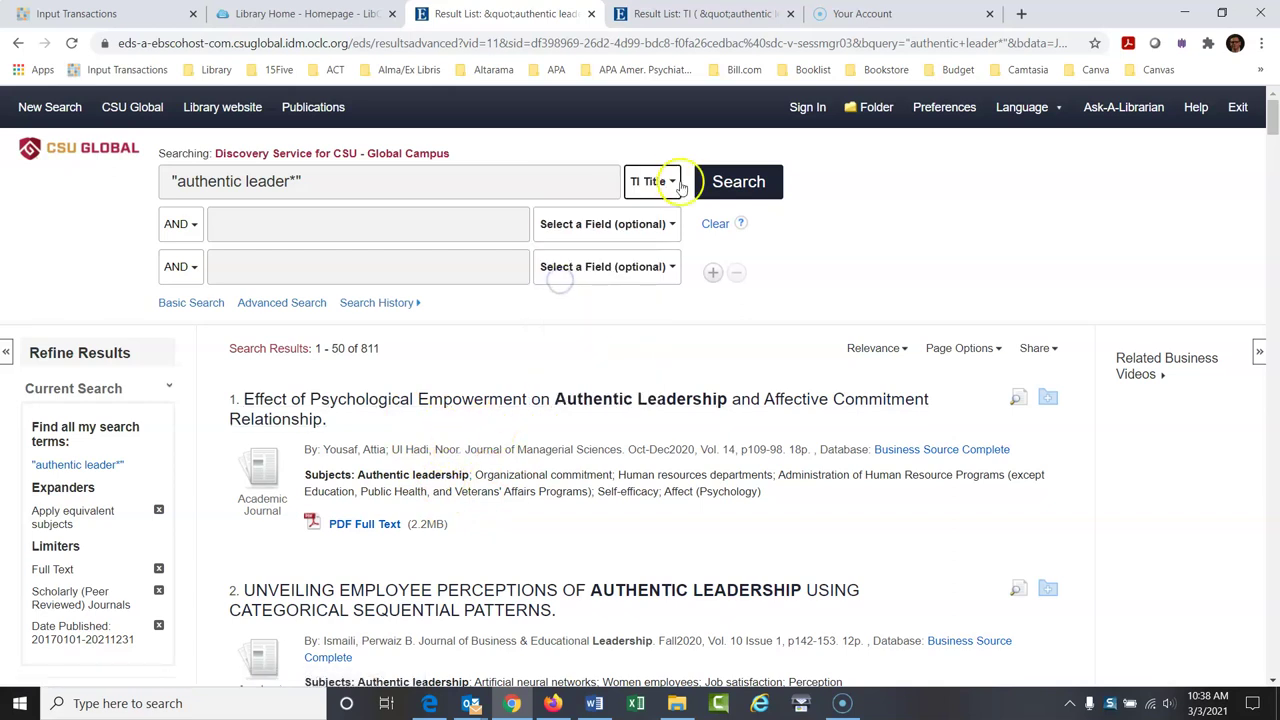
left_click(738, 182)
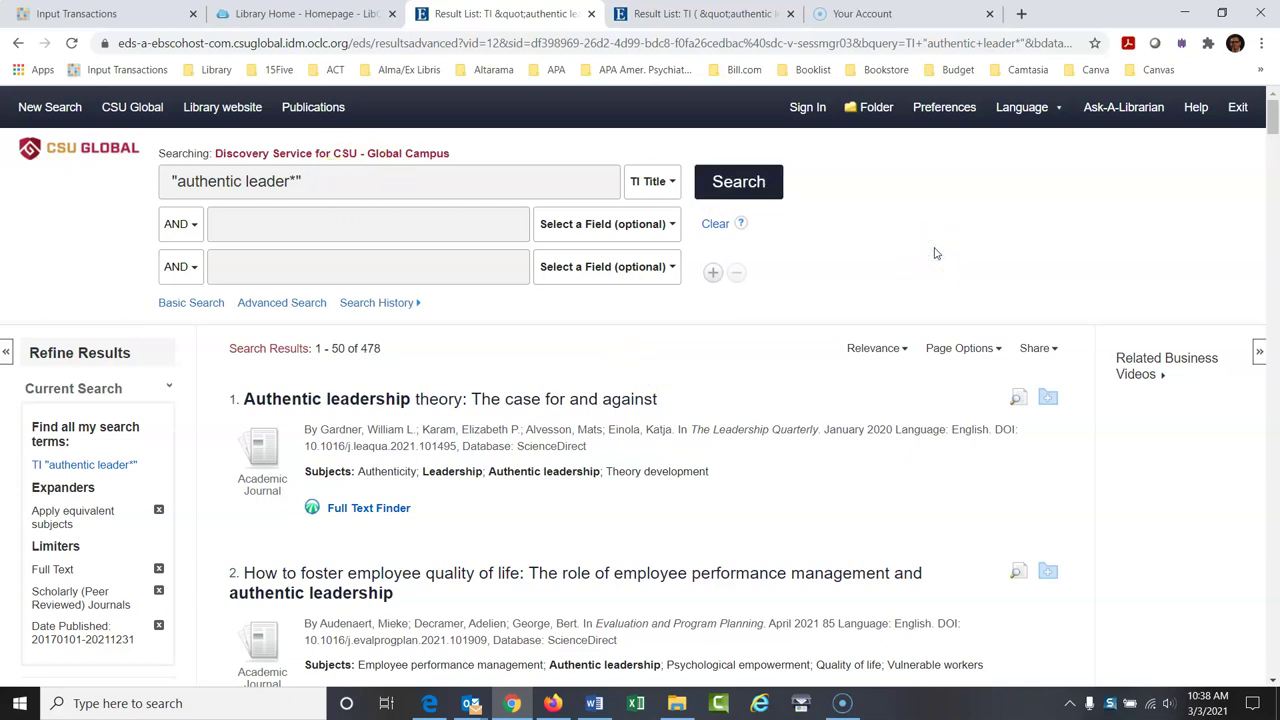
Step: Switch to the Boolean Searching Basics document in Word and review its section on the or operator
left_click(358, 183)
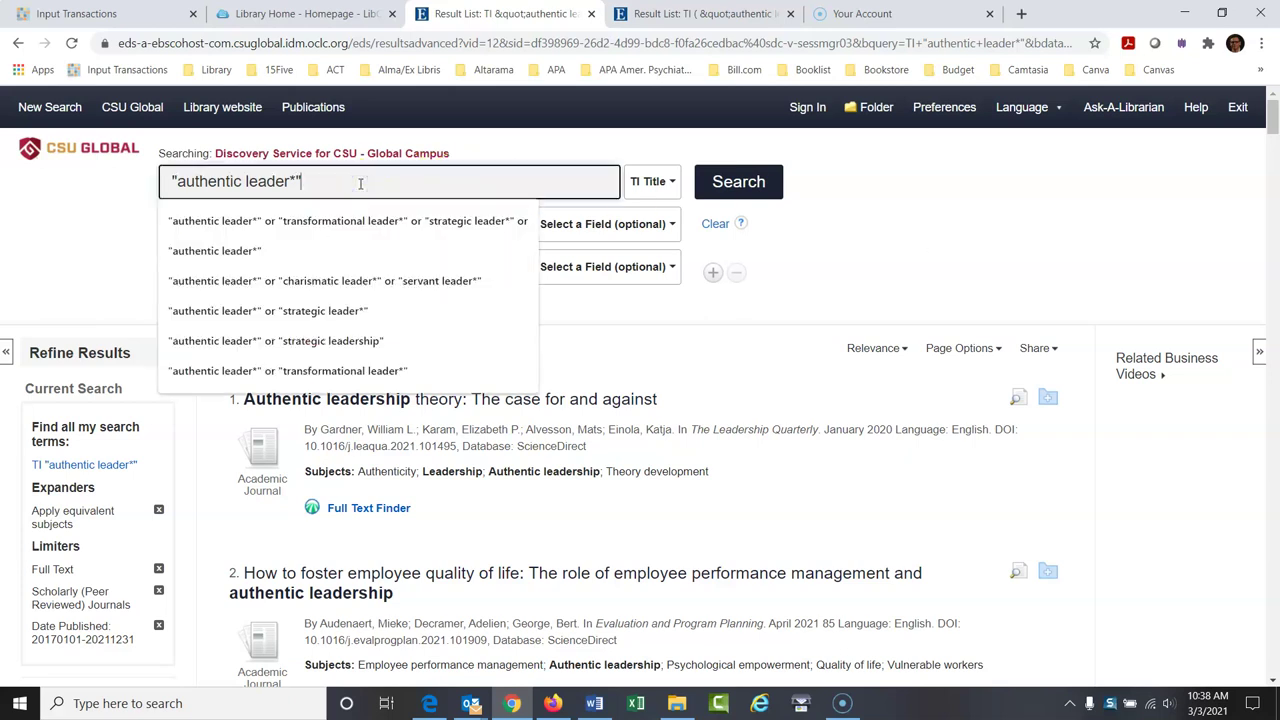
left_click(597, 702)
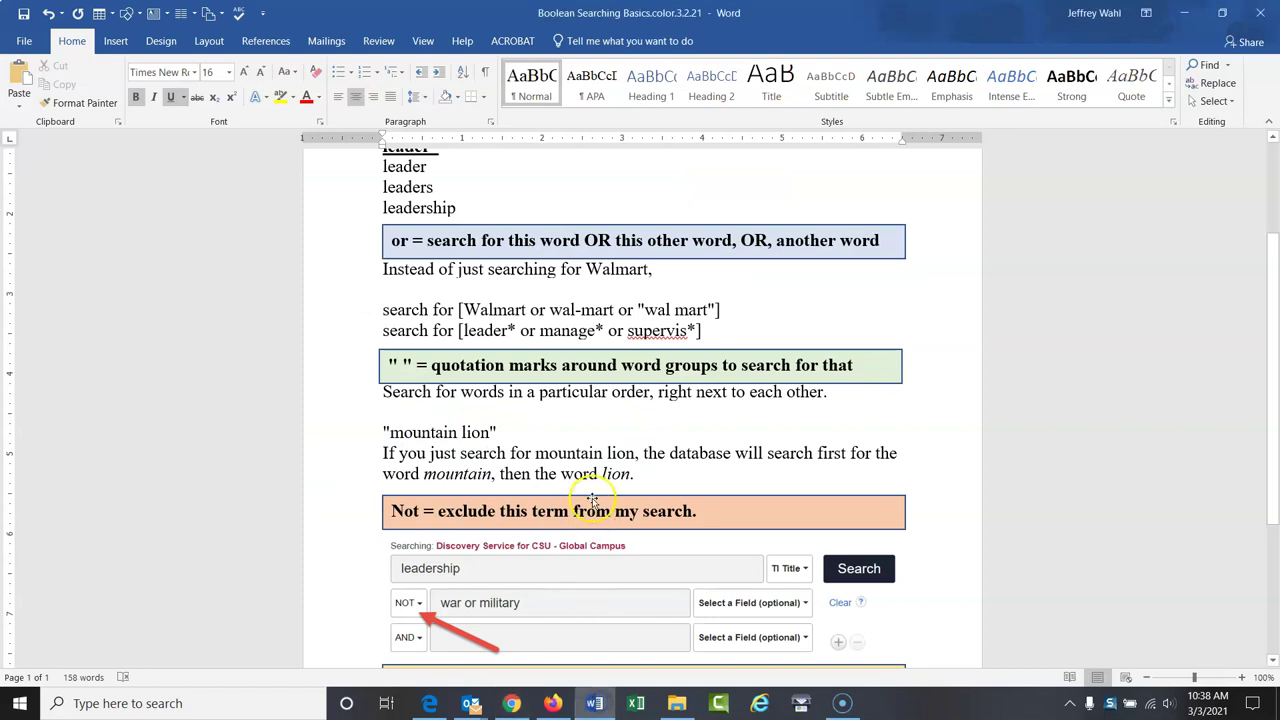
left_click_drag(1274, 319, 1275, 247)
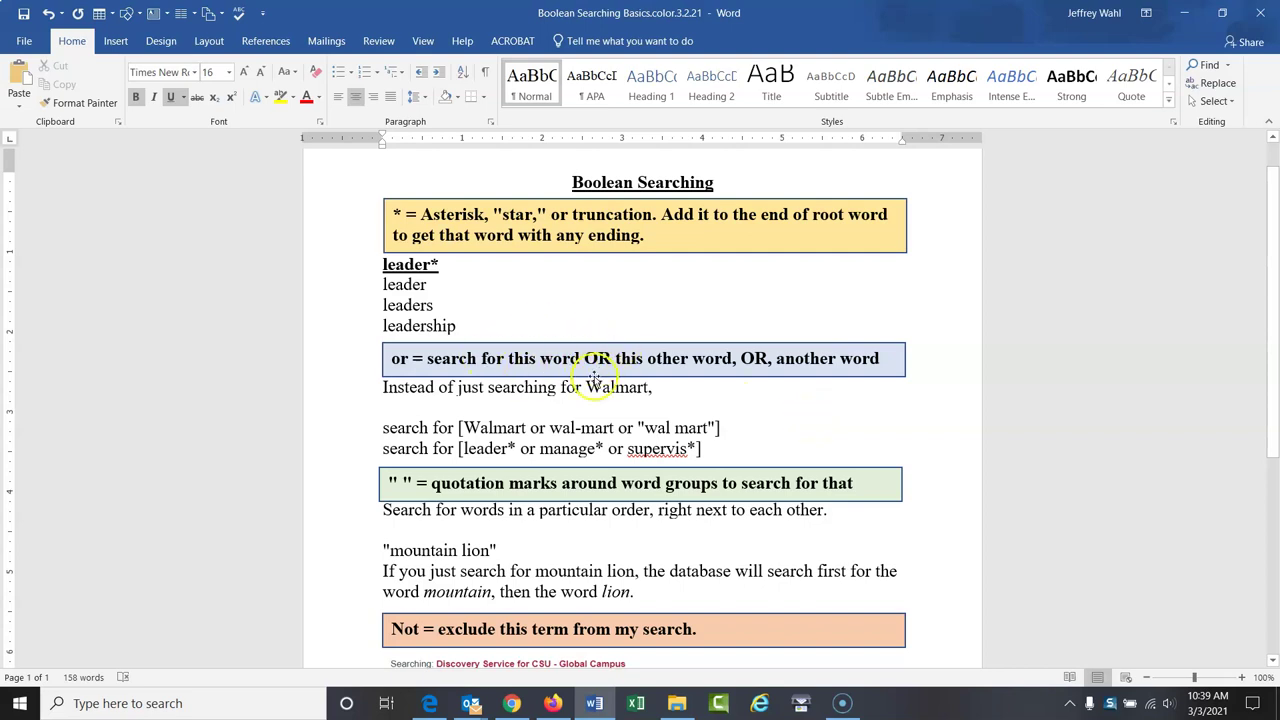
Step: Return to the results in Chrome, append or "charismatic leader*" to the title search, and run it
left_click(514, 703)
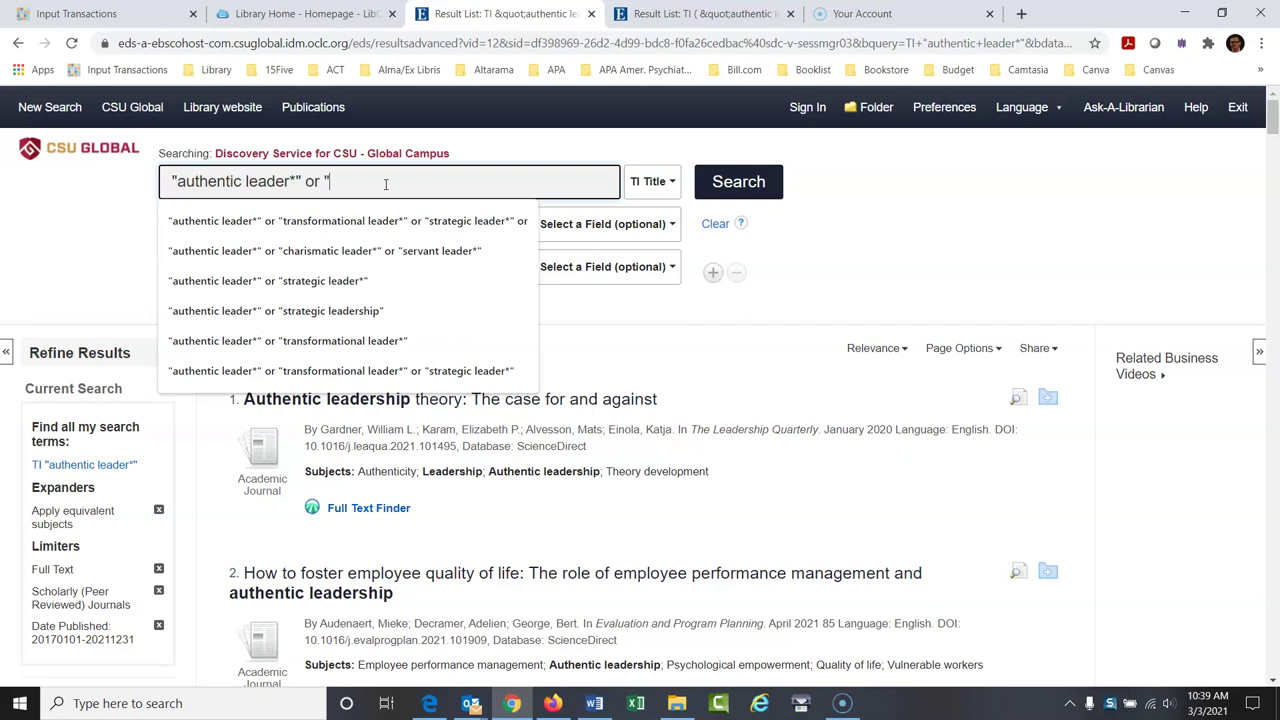
type("or \"charismatic leader*\"")
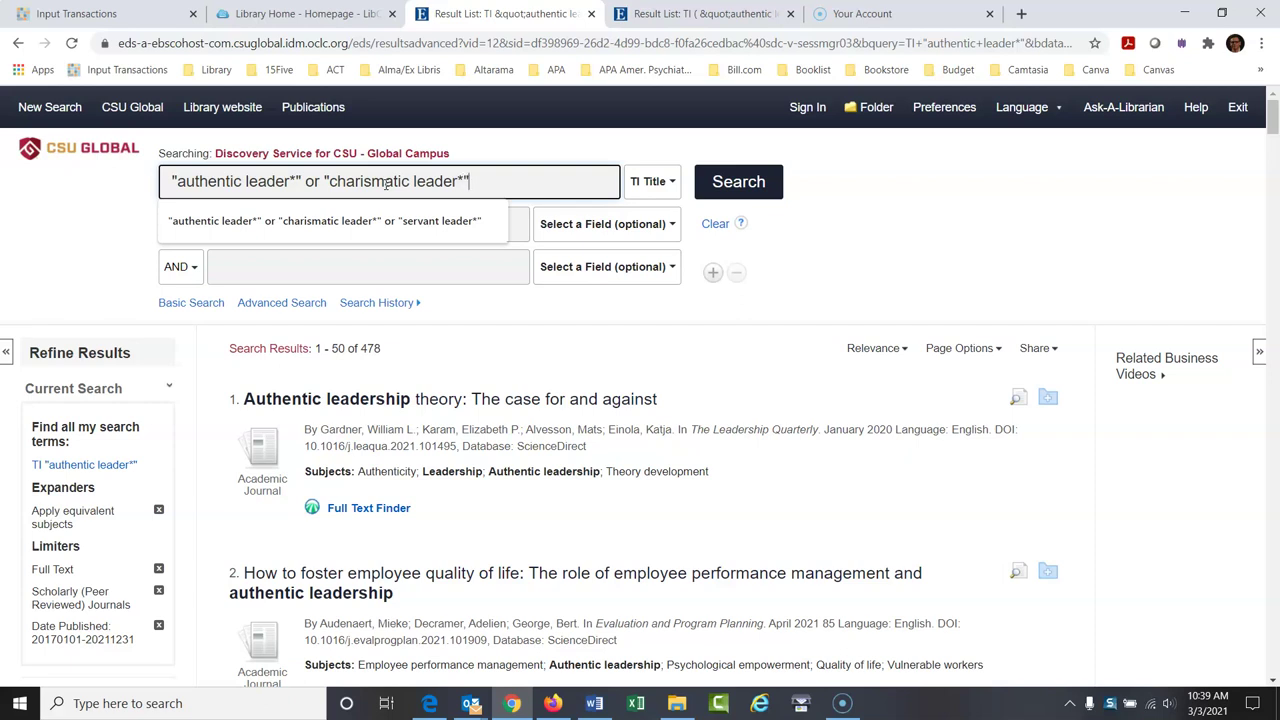
left_click(288, 181)
left_click(762, 190)
left_click(754, 188)
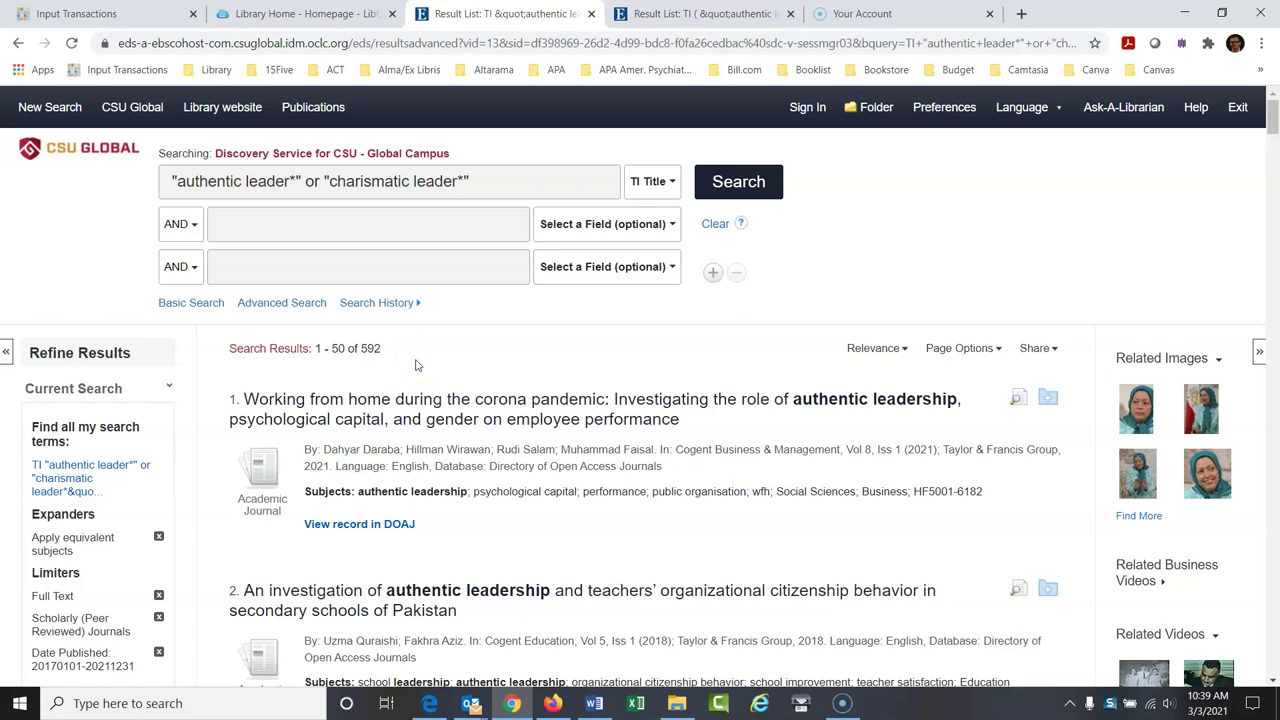
Step: Append or "servant leader*" to the title search and run it
left_click(489, 177)
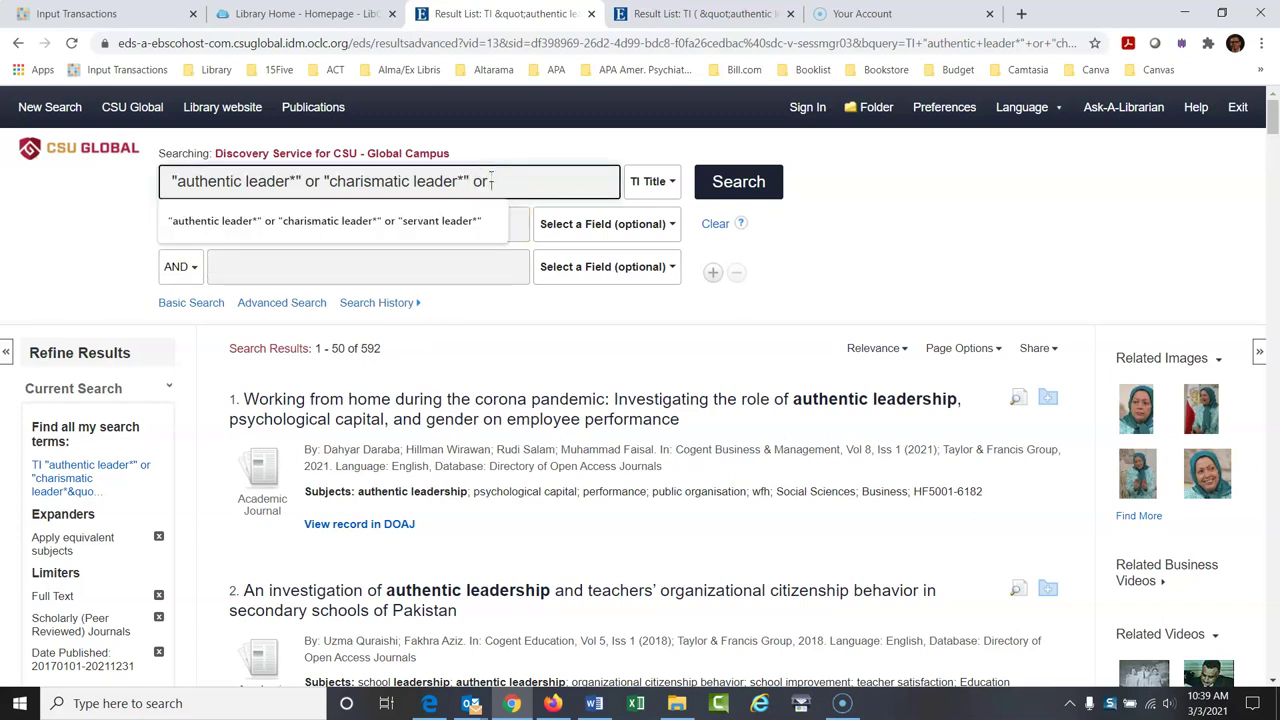
type("or")
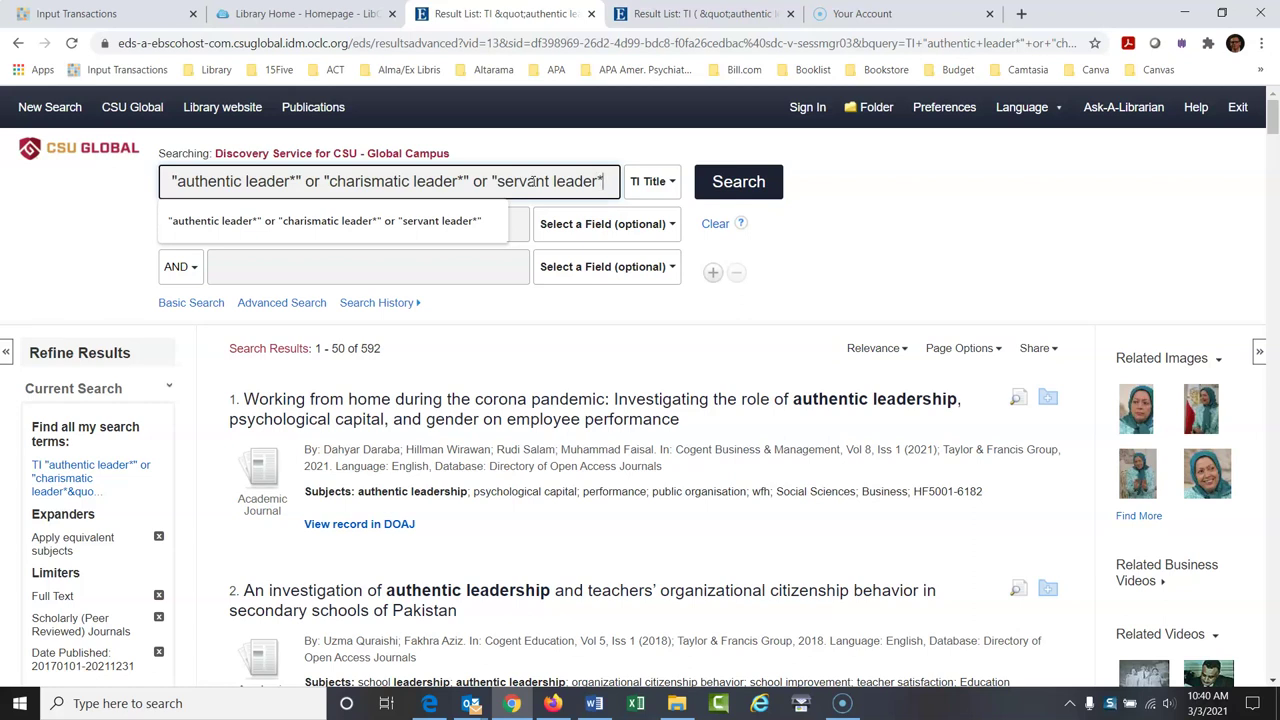
type("\"")
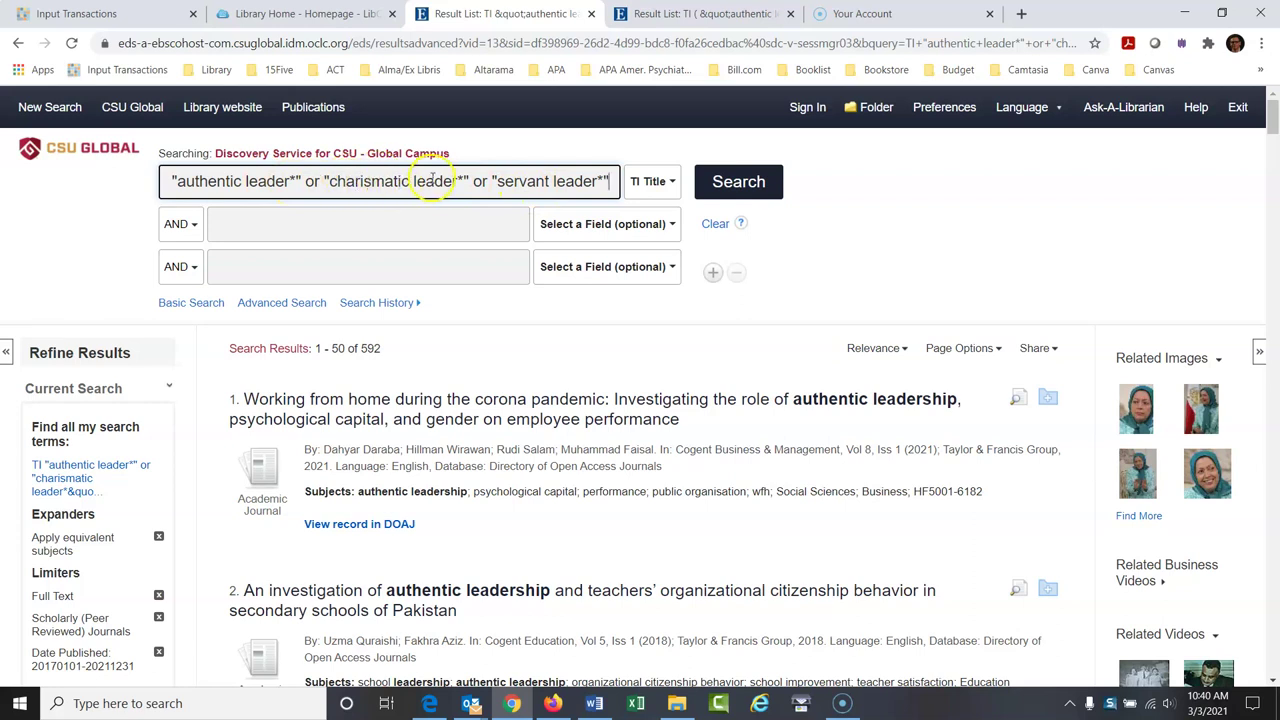
left_click(735, 181)
left_click(736, 186)
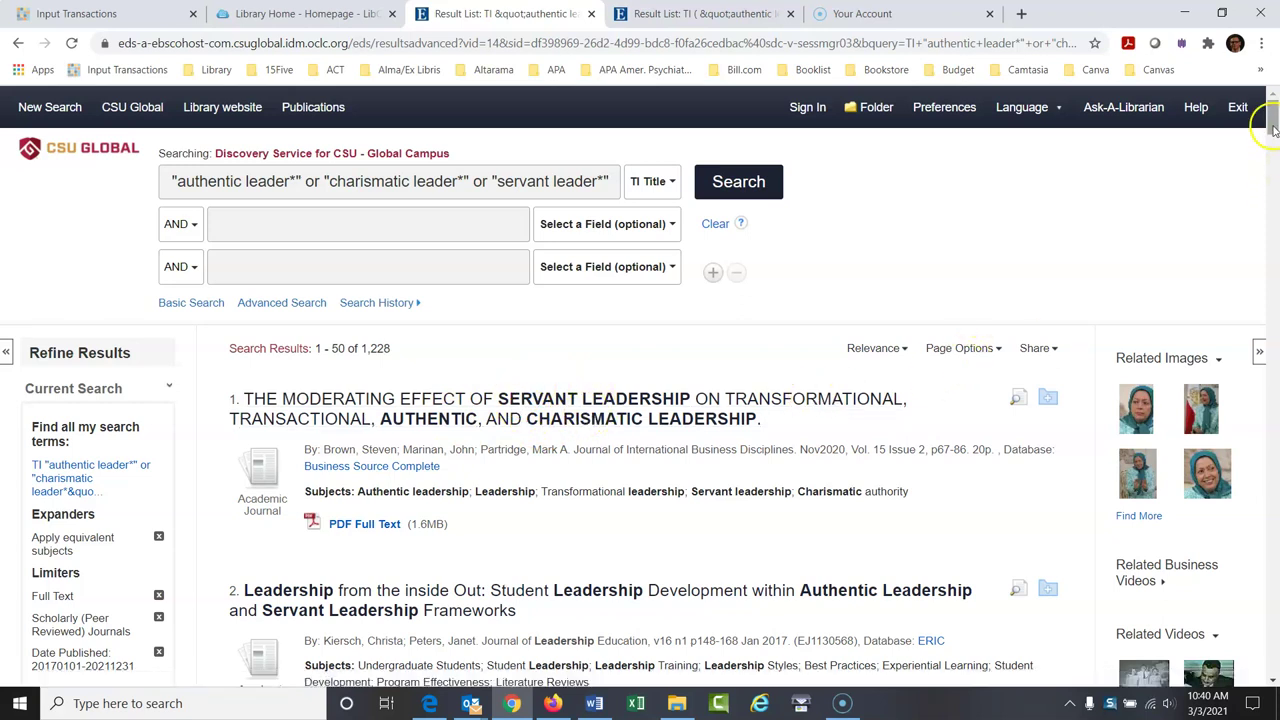
Step: Look through the result list to see which of the three leadership phrases each article title contains
left_click_drag(1274, 118, 1275, 155)
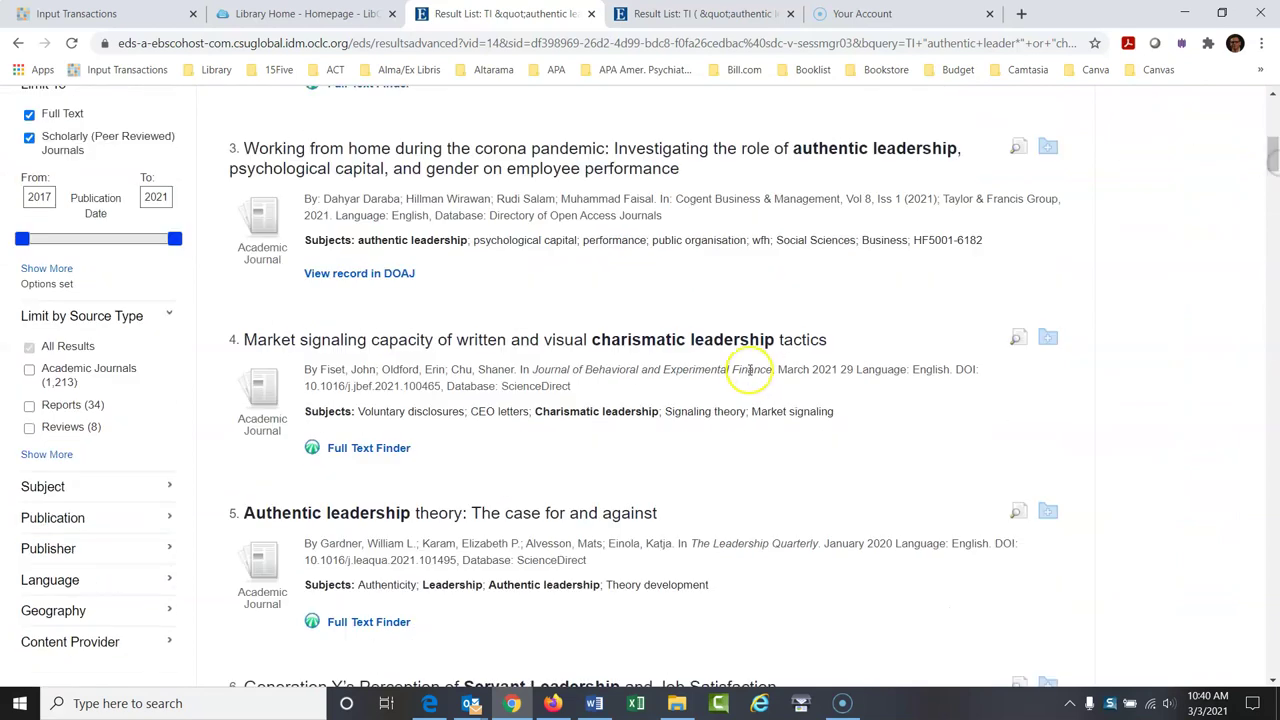
left_click(1273, 166)
left_click_drag(1273, 166, 1274, 188)
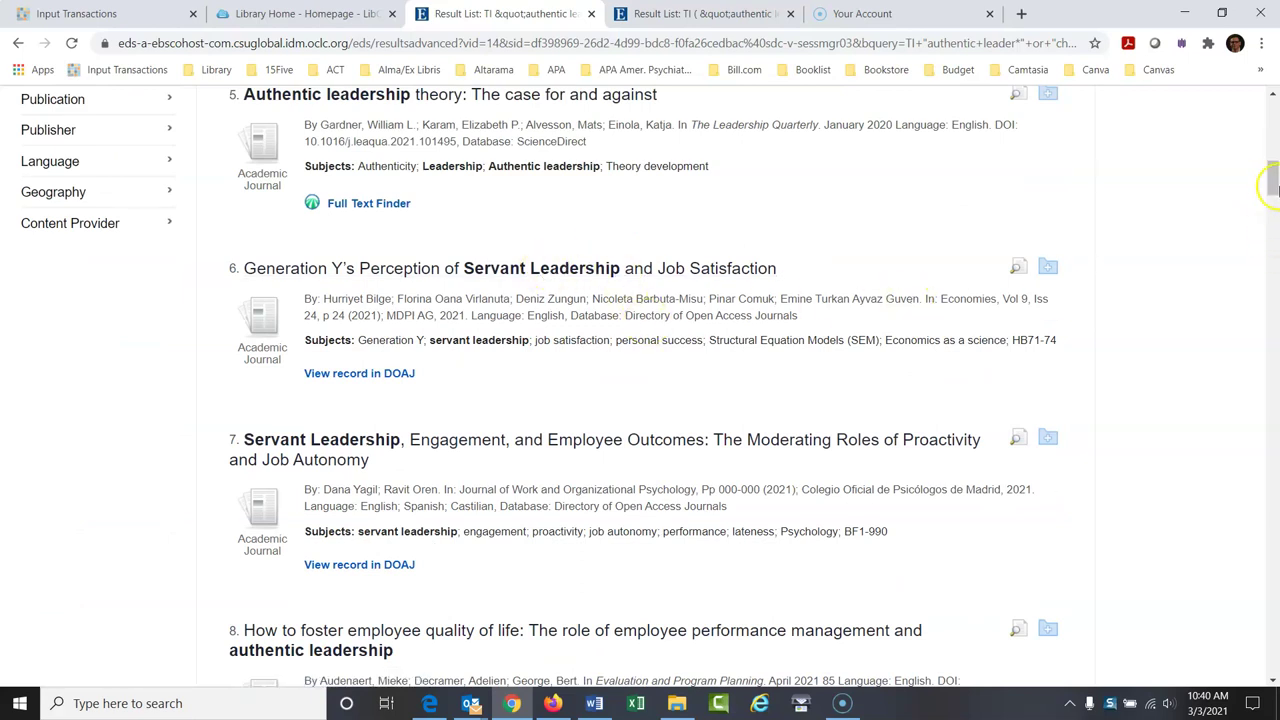
left_click_drag(1274, 175, 1274, 100)
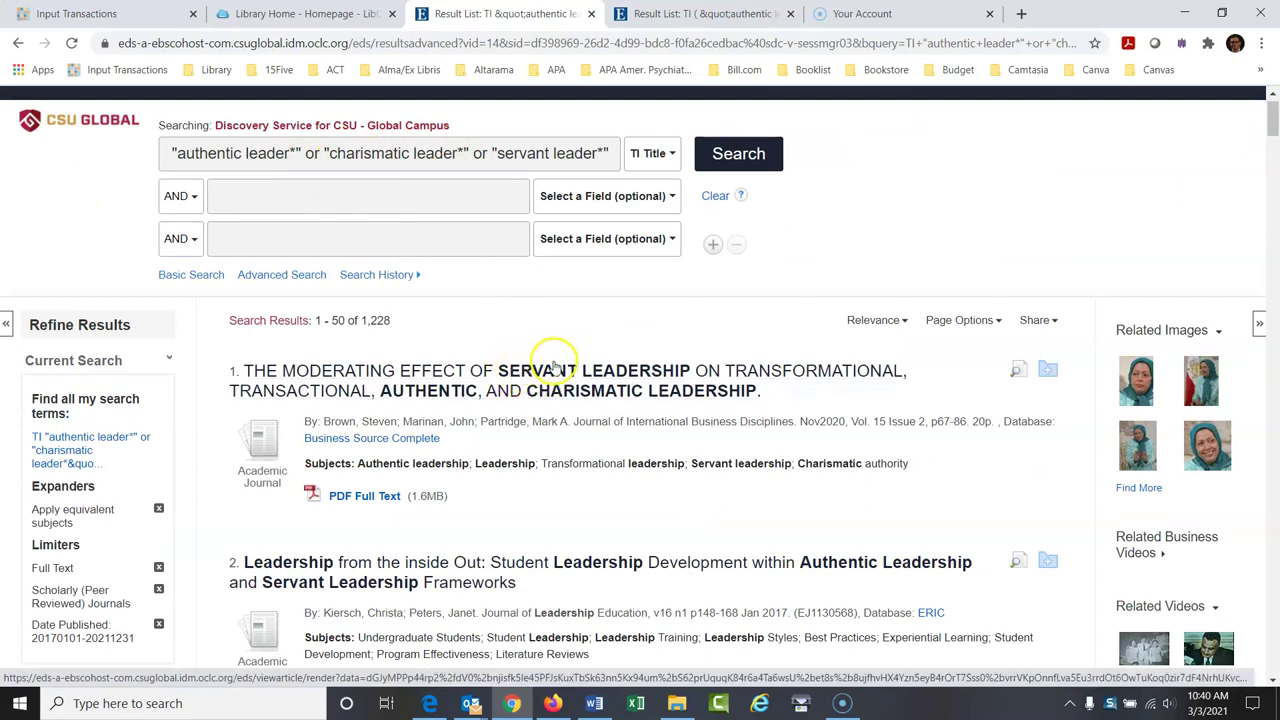
left_click_drag(1274, 125, 1274, 169)
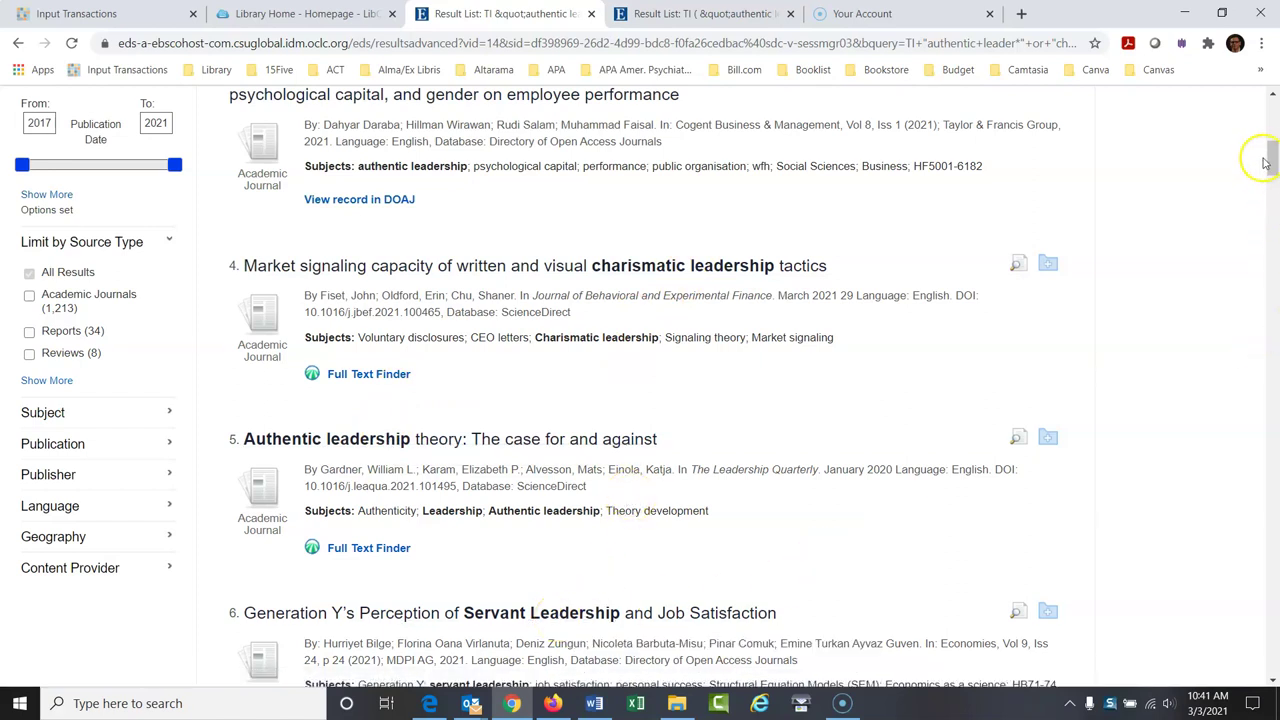
left_click_drag(1273, 160, 1273, 105)
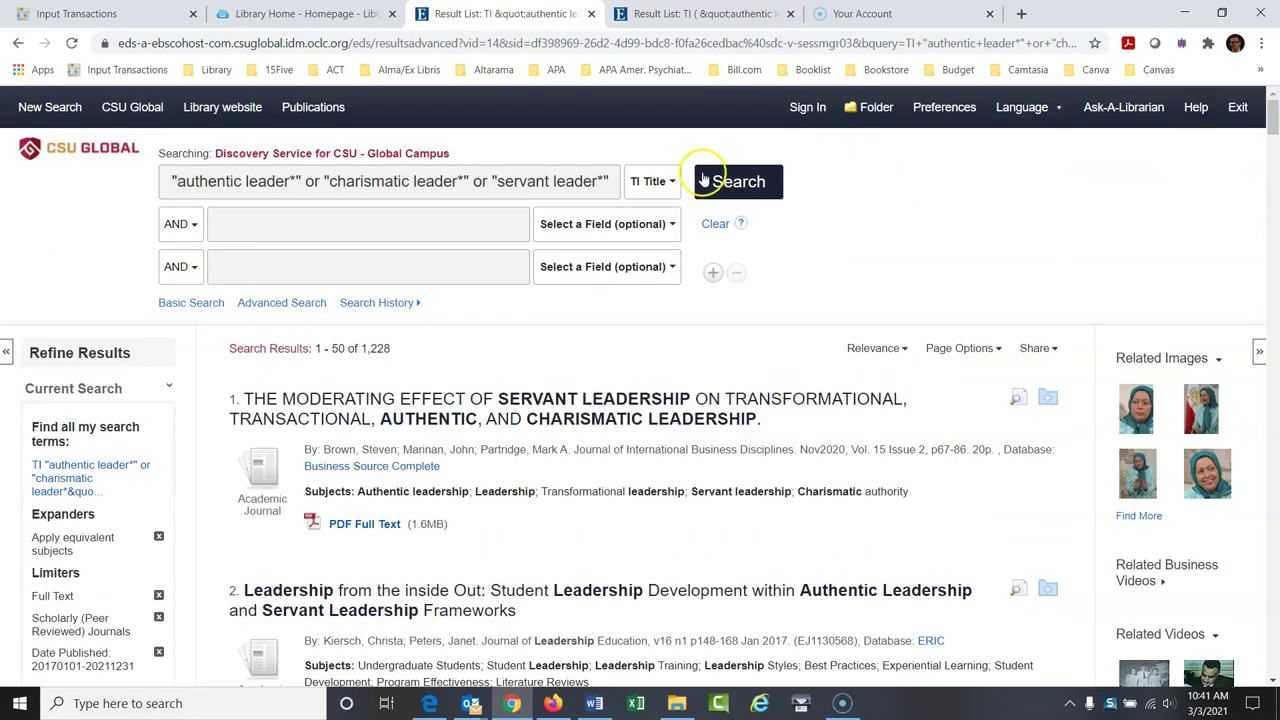
Step: Append or "transformational leader*" to the end of the title search query
left_click(613, 181)
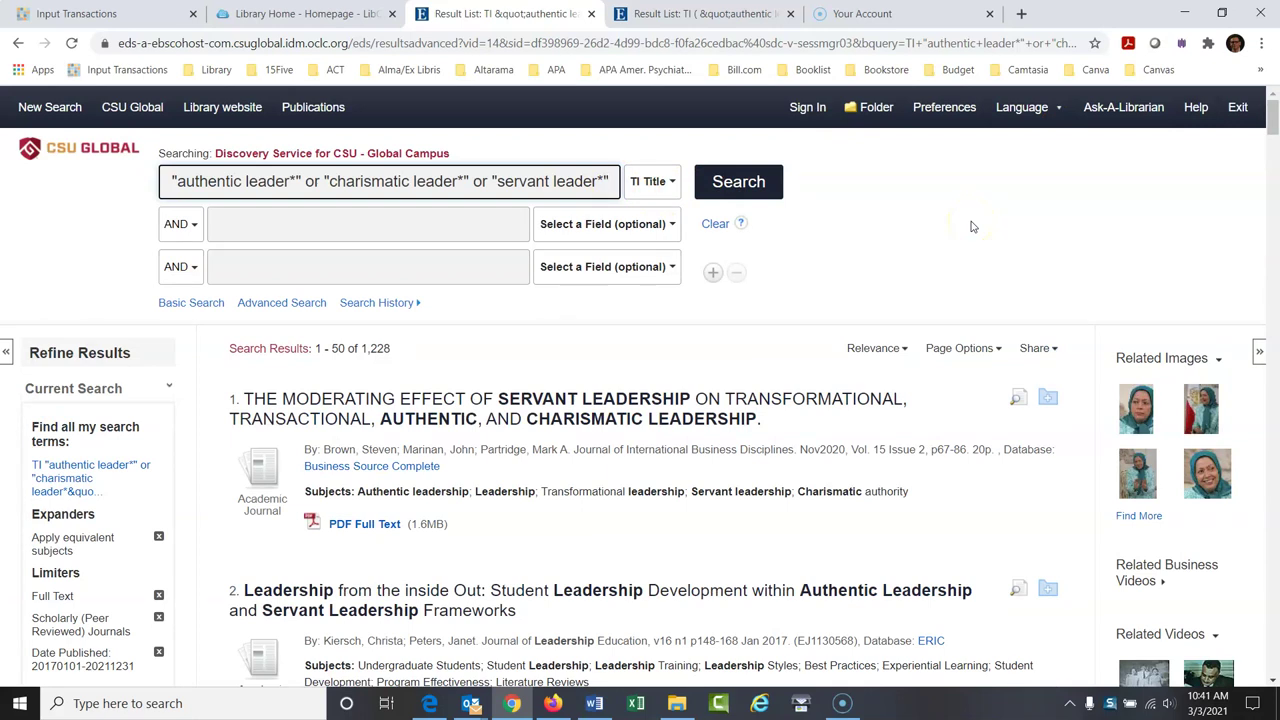
type("or \"transformational leader")
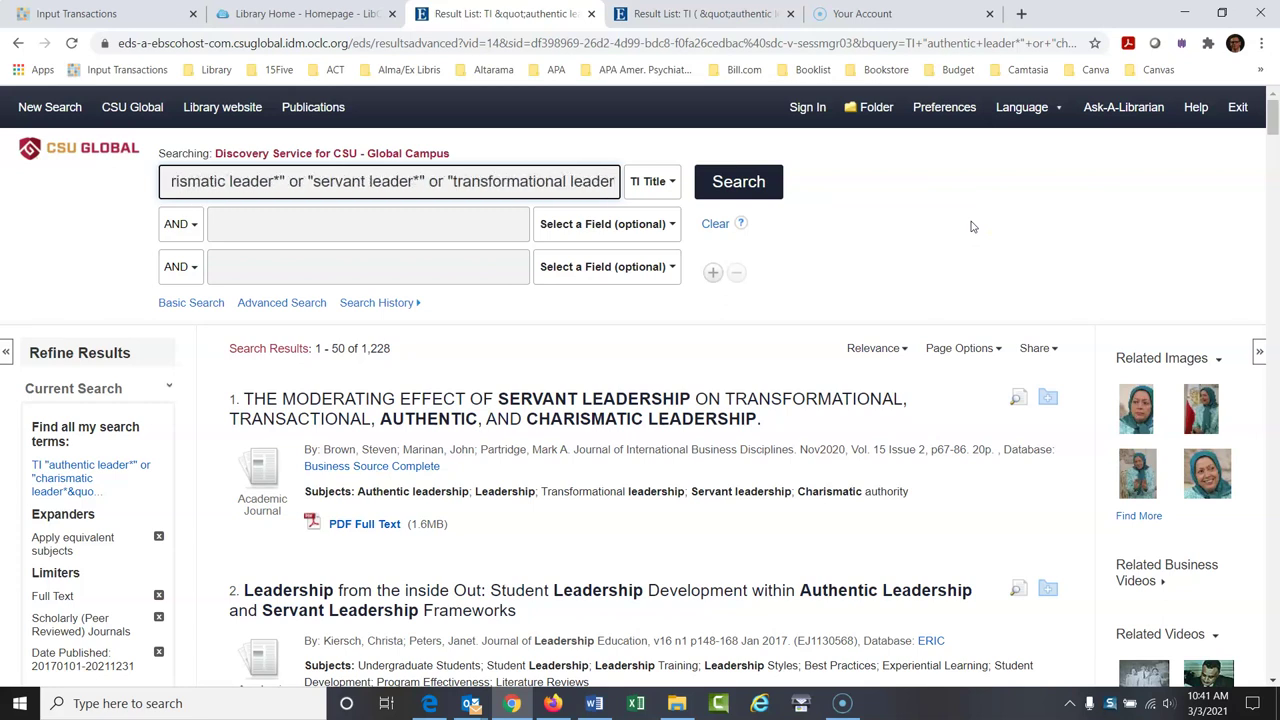
type("*\"")
type("\"")
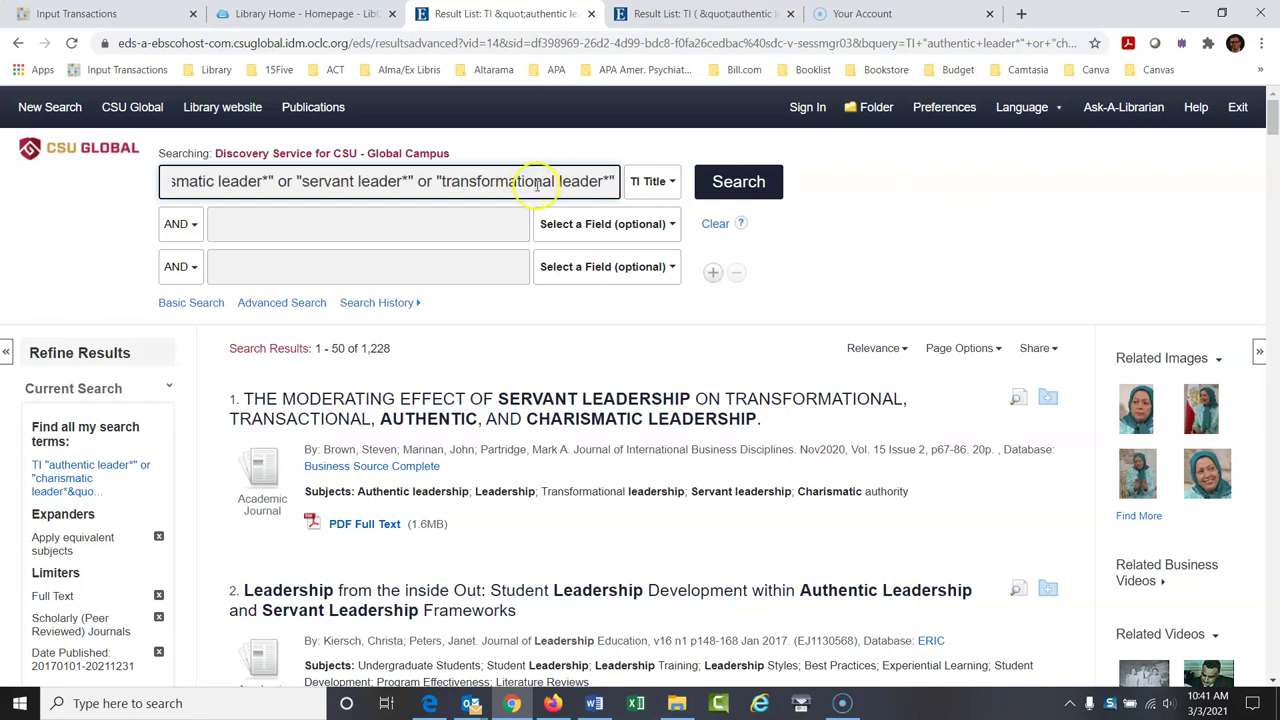
Step: Append or "transactional leader*" to the title search query and run it
type(" or \"tr")
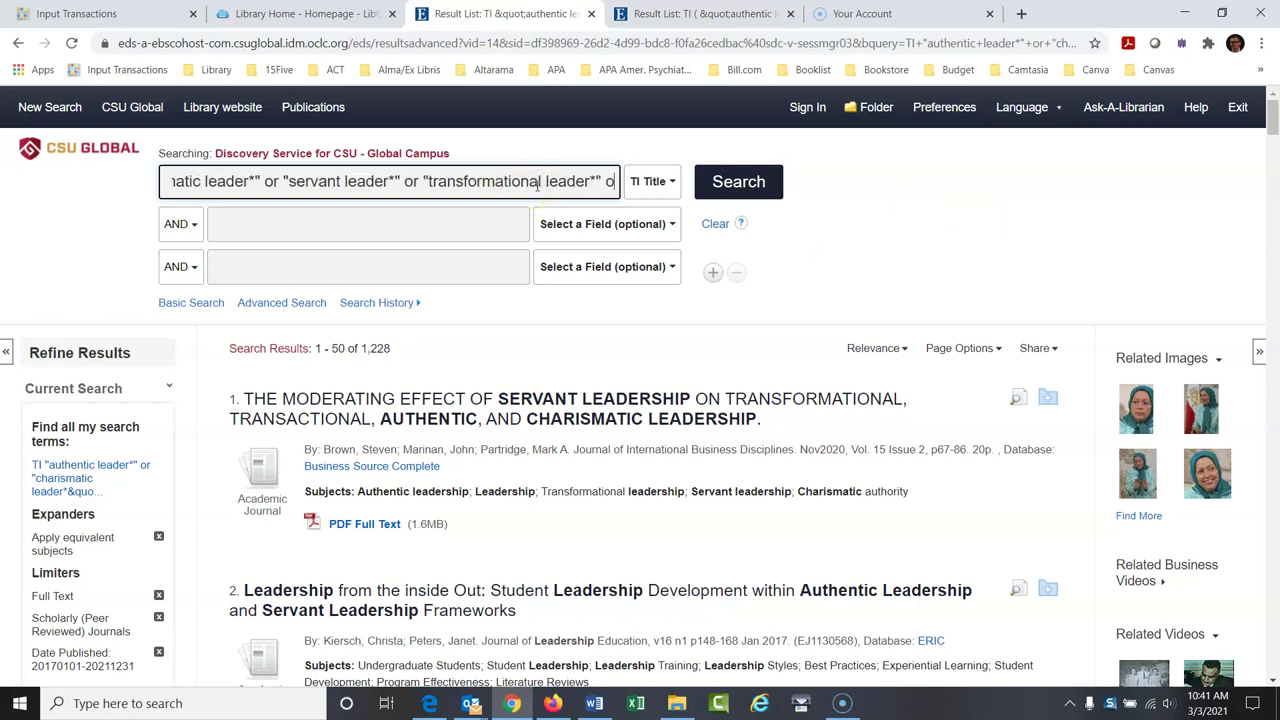
type("ansactional leader")
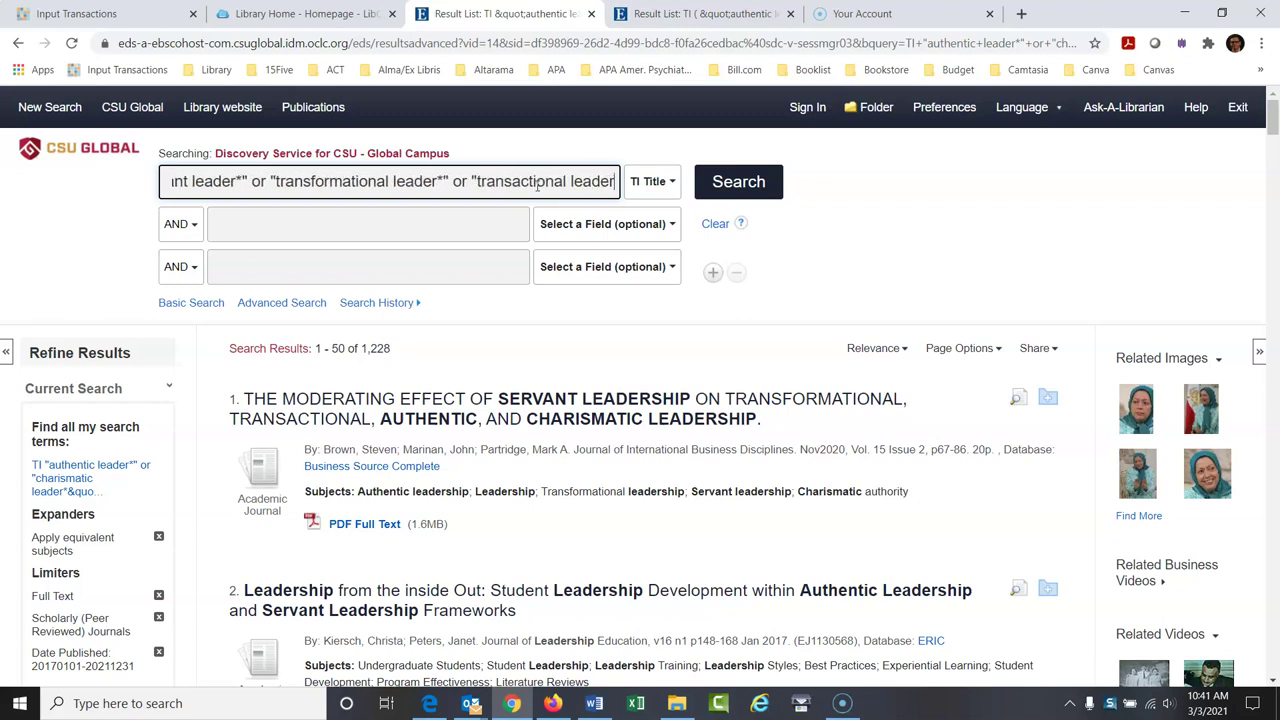
type("*\"")
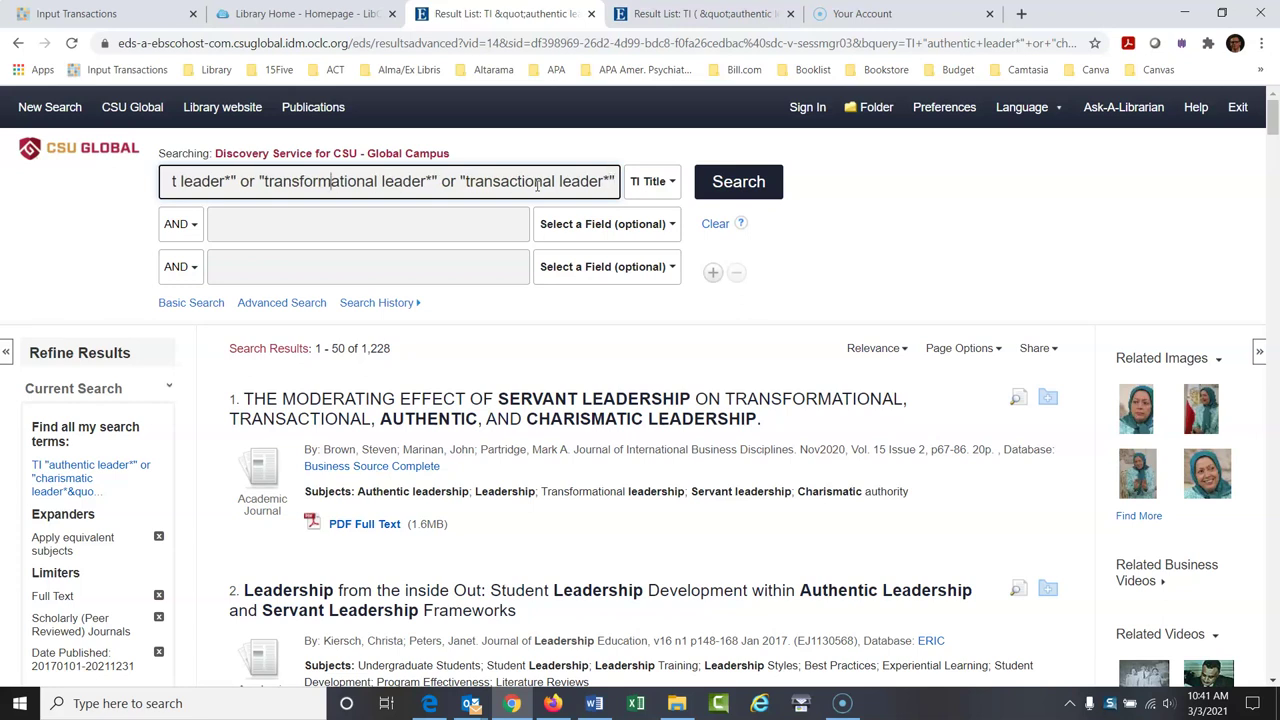
left_click(770, 182)
left_click(867, 233)
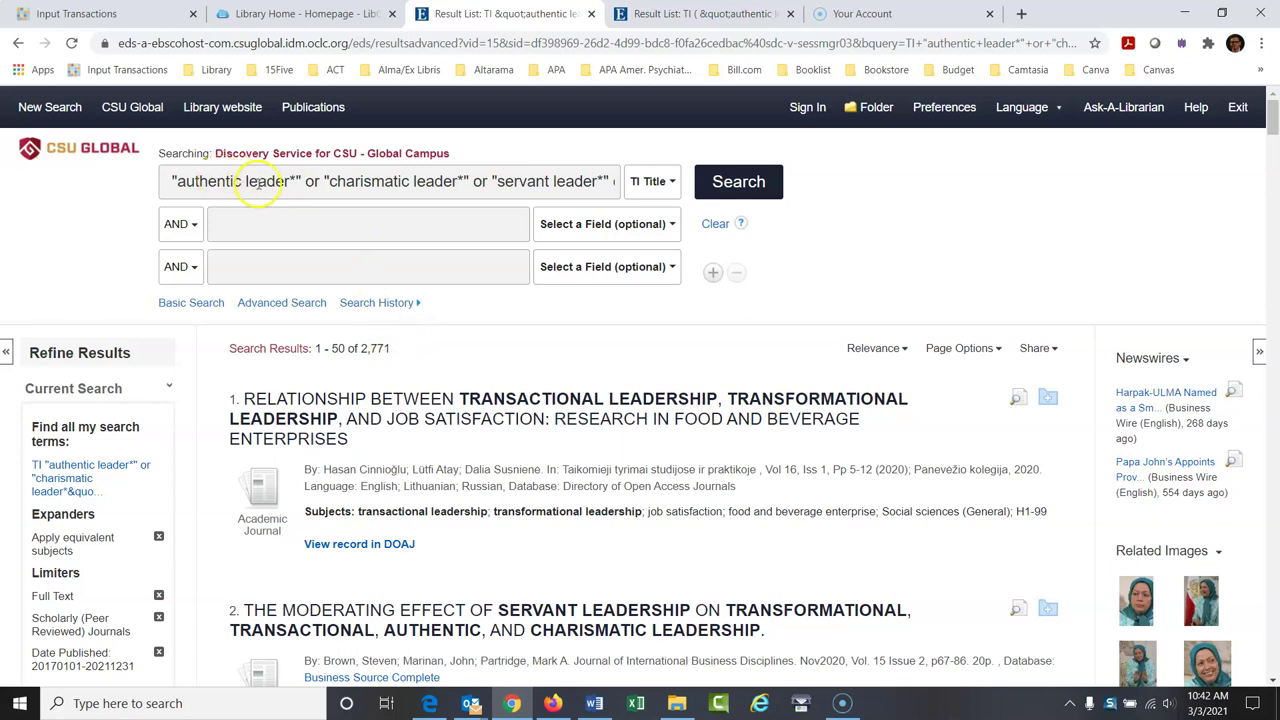
Step: Look through the whole title query from end to end to review all the leadership phrases joined with or
left_click(610, 181)
key("Right")
key("Right")
key("Right")
key("Right")
key("Right")
key("Right")
key("Right")
key("Right")
key("Right")
key("Right")
key("Right")
key("Right")
key("Right")
key("Right")
key("Right")
key("Right")
key("Right")
key("Right")
key("Right")
key("Right")
key("Right")
key("Right")
key("Right")
key("Right")
key("Right")
key("Right")
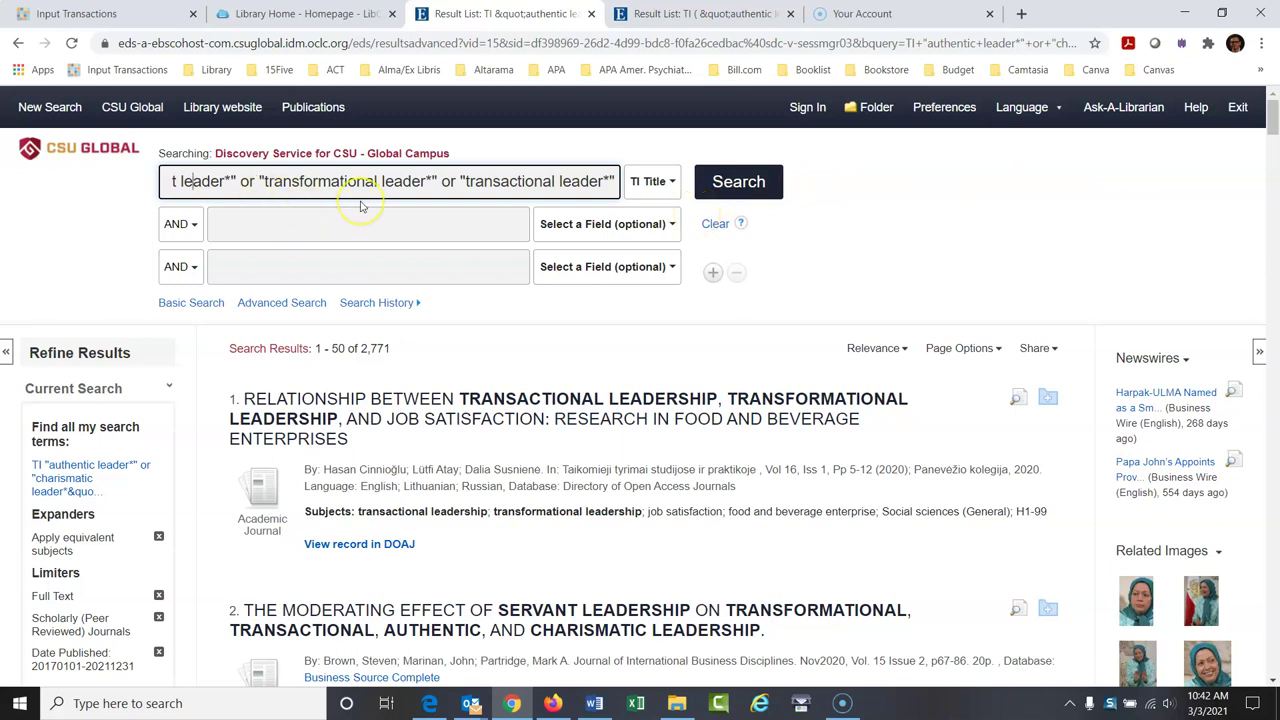
key("Left")
key("Left")
key("Left")
key("Left")
key("Left")
key("Left")
key("Left")
key("Left")
key("Left")
key("Left")
key("Left")
key("Left")
key("Left")
key("Left")
key("Left")
key("Left")
key("Left")
key("Left")
key("Left")
key("Left")
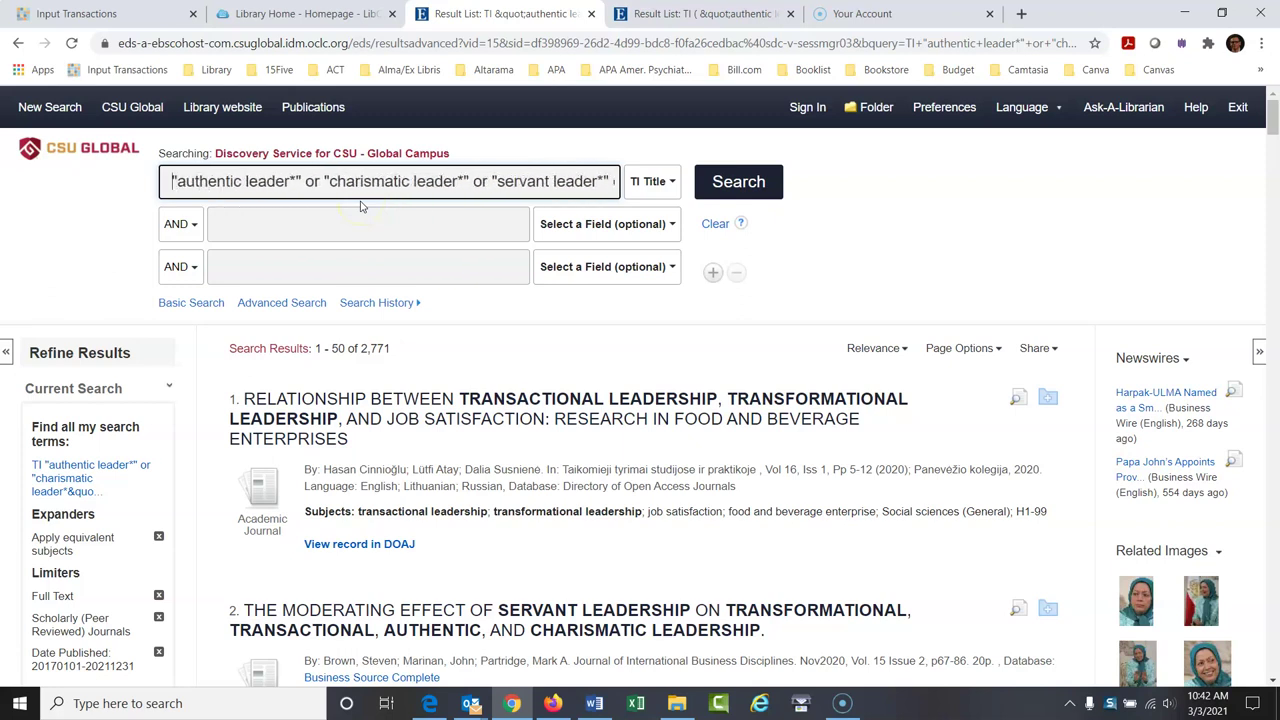
Step: Add effect as a second-row term combined with AND, leaving its field unselected, and run the search
left_click(357, 224)
left_click(357, 224)
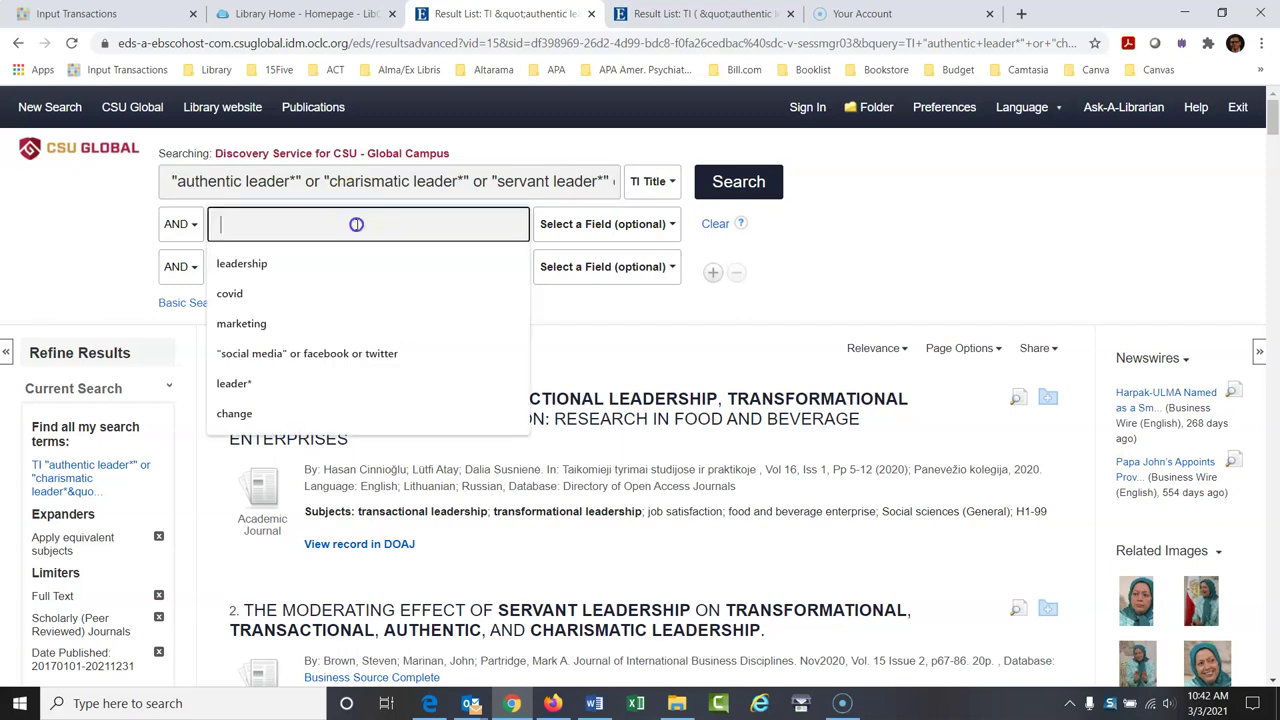
left_click(889, 249)
left_click(274, 216)
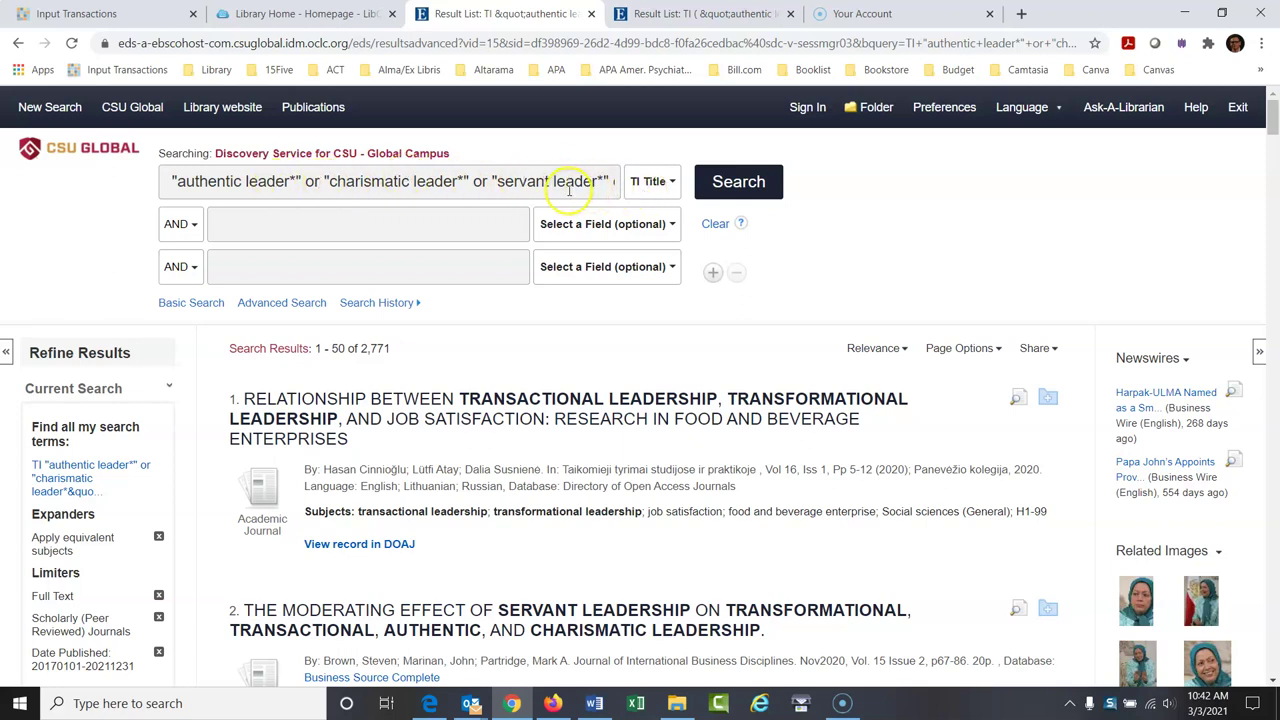
left_click(463, 223)
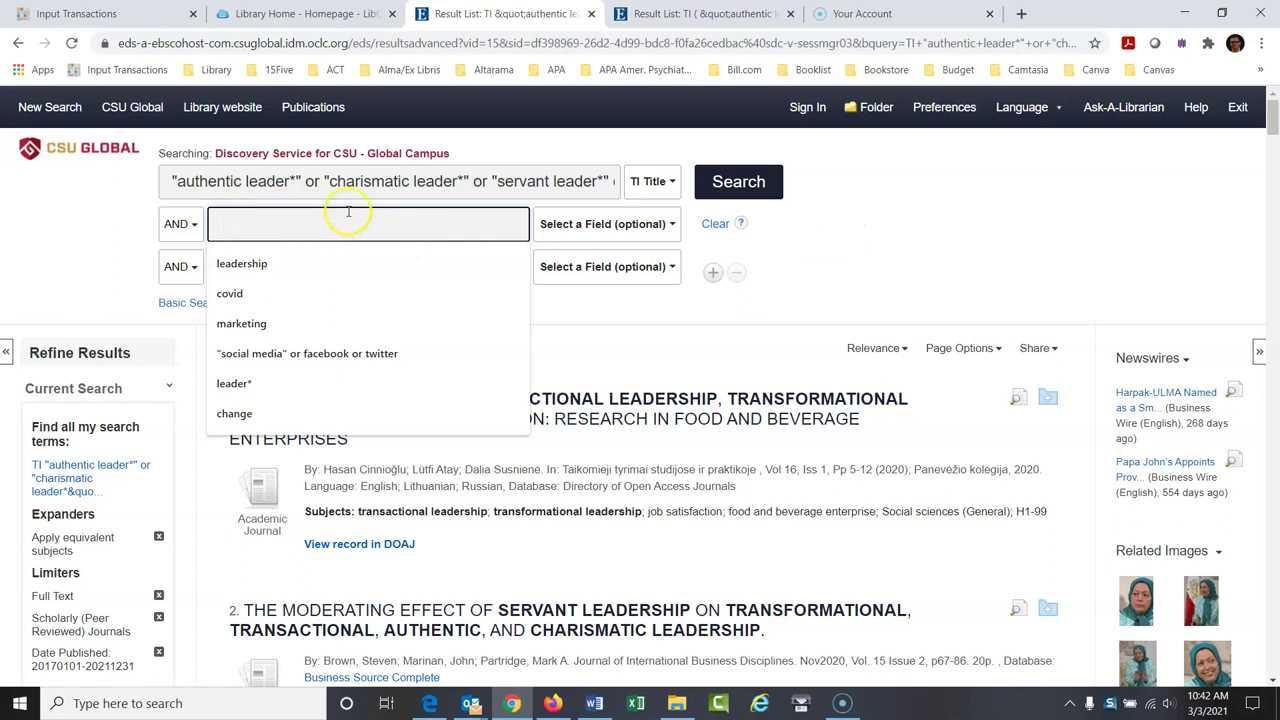
left_click(937, 241)
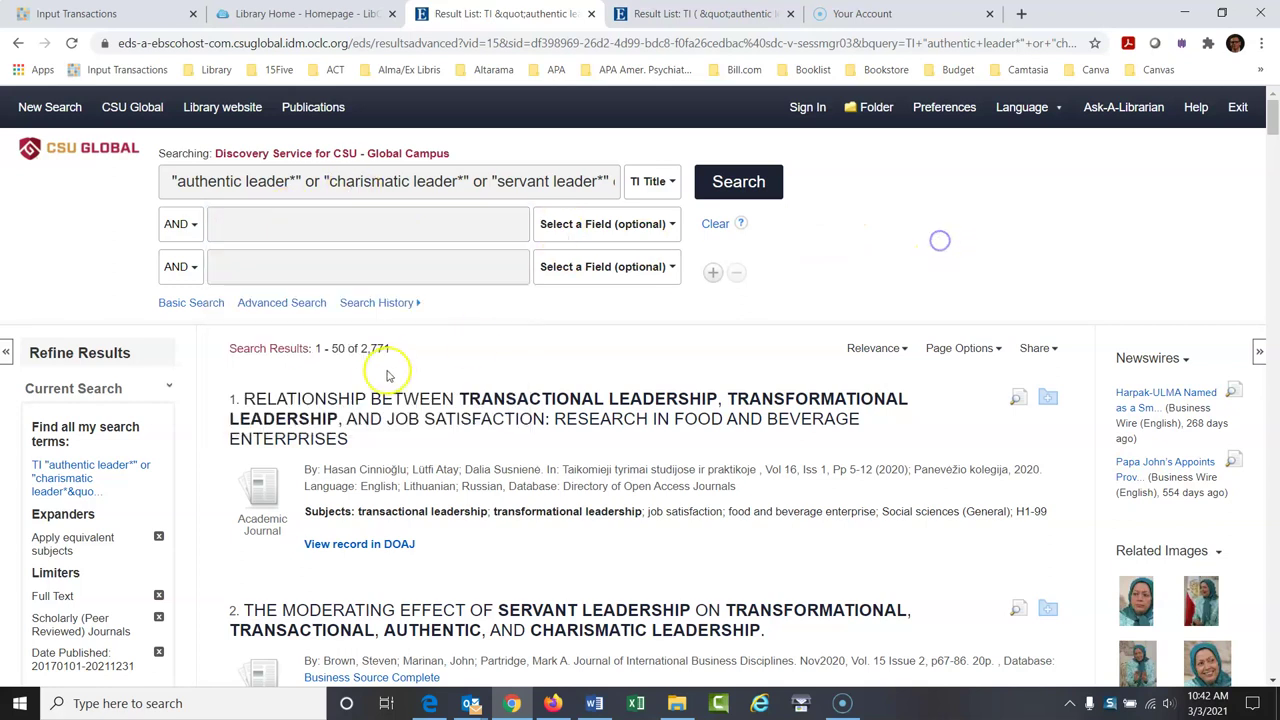
left_click(275, 223)
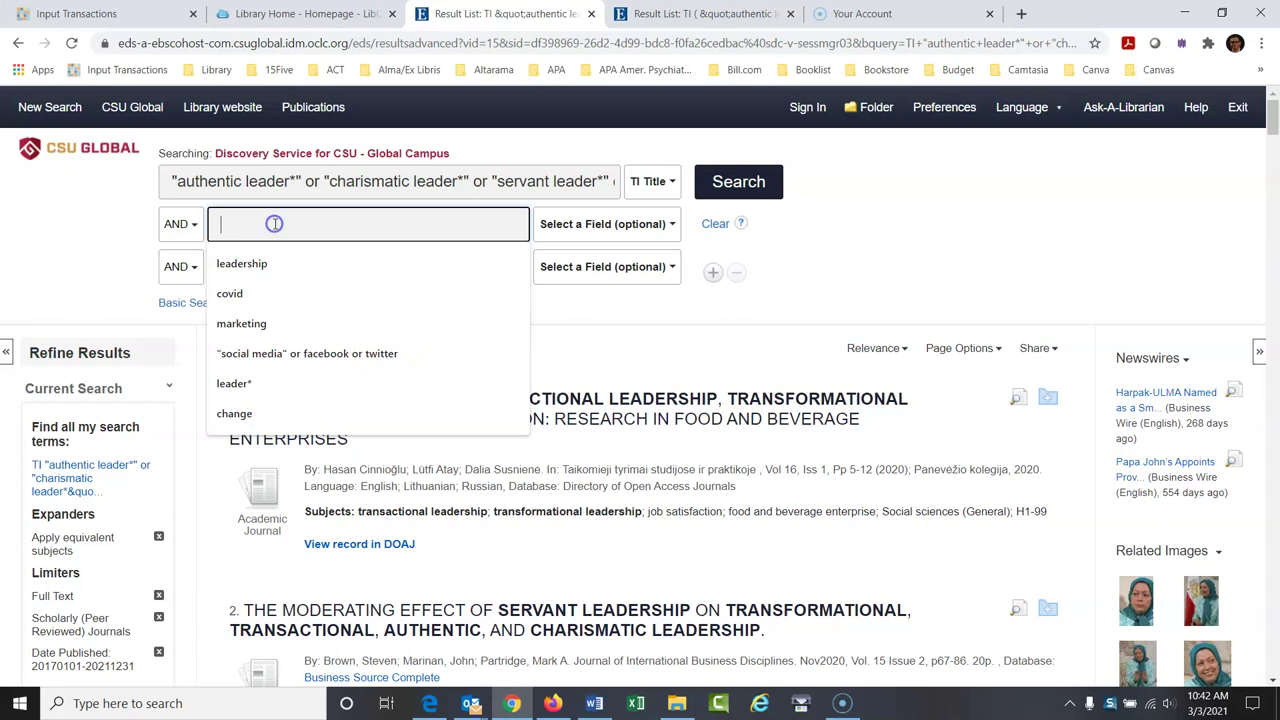
type("effect")
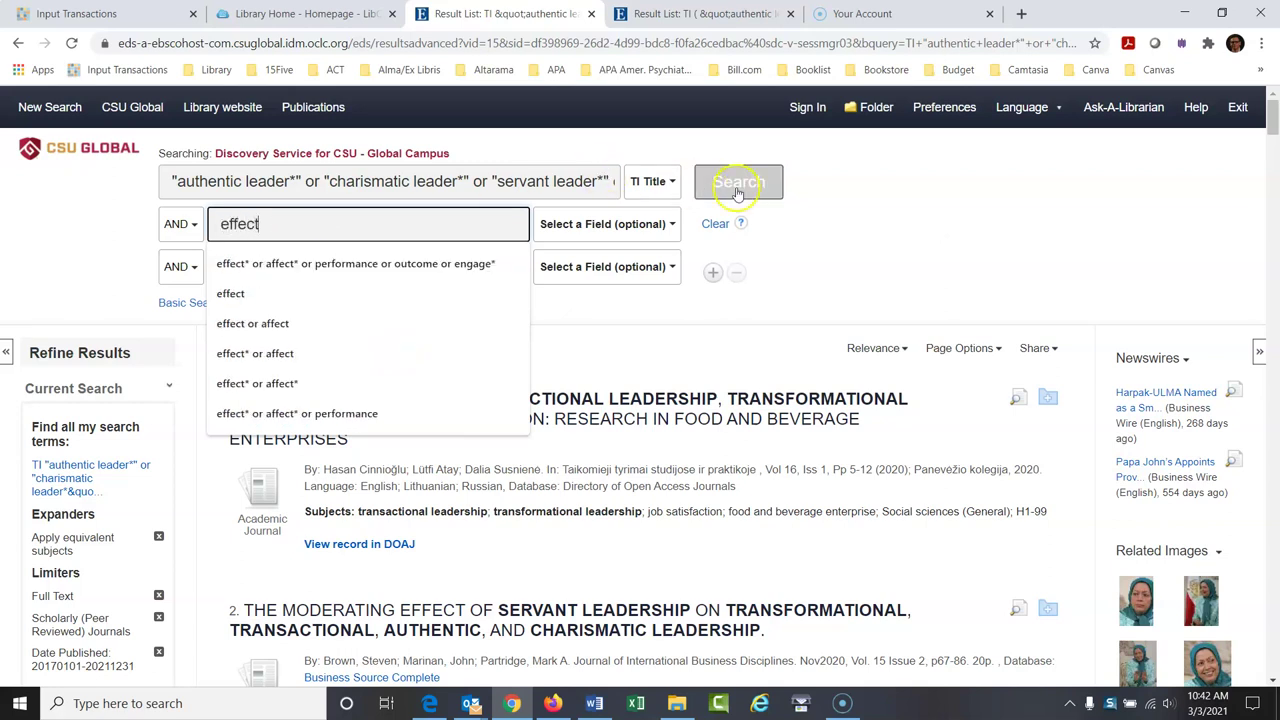
left_click(738, 182)
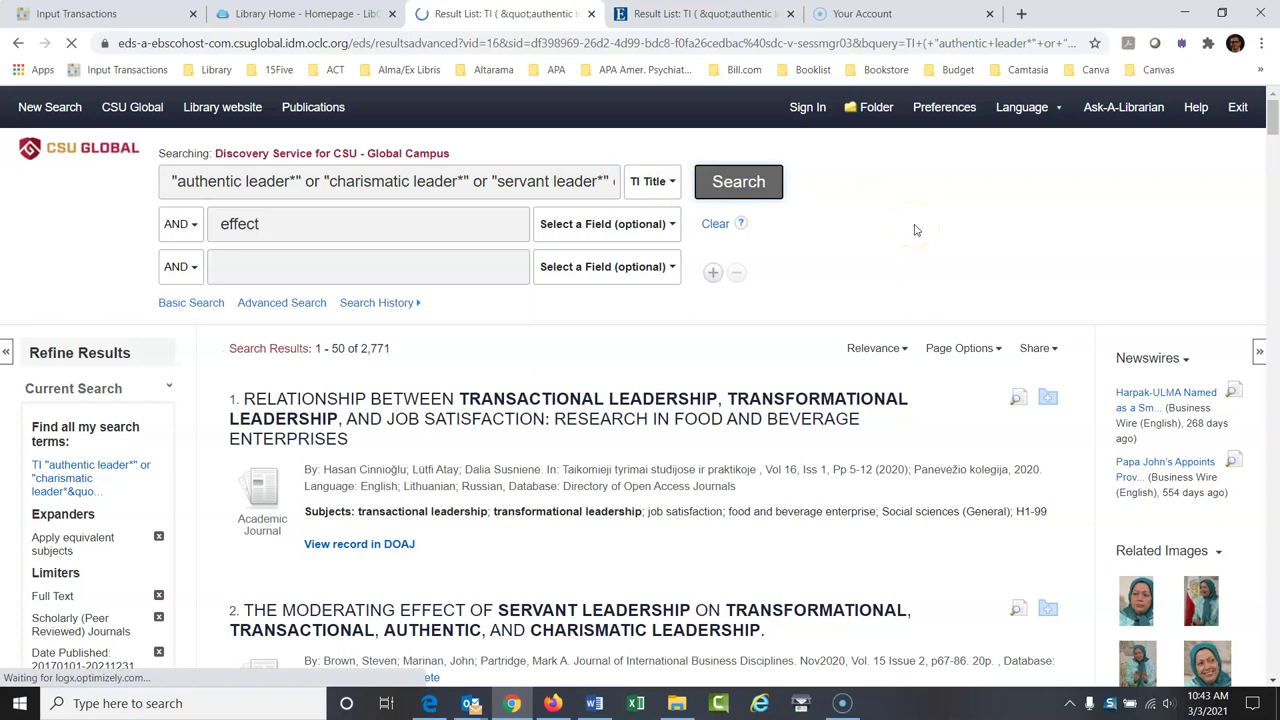
left_click(654, 346)
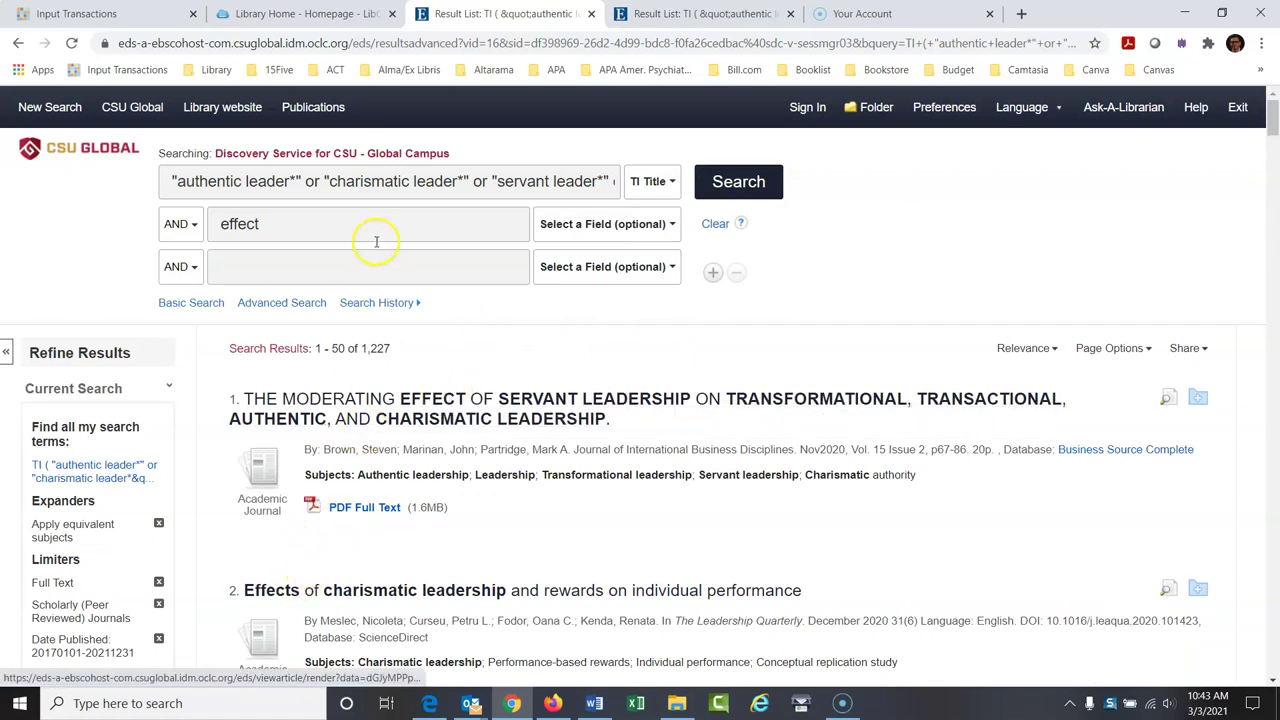
Step: Truncate the second-row term to effect* and run the search again
left_click(340, 221)
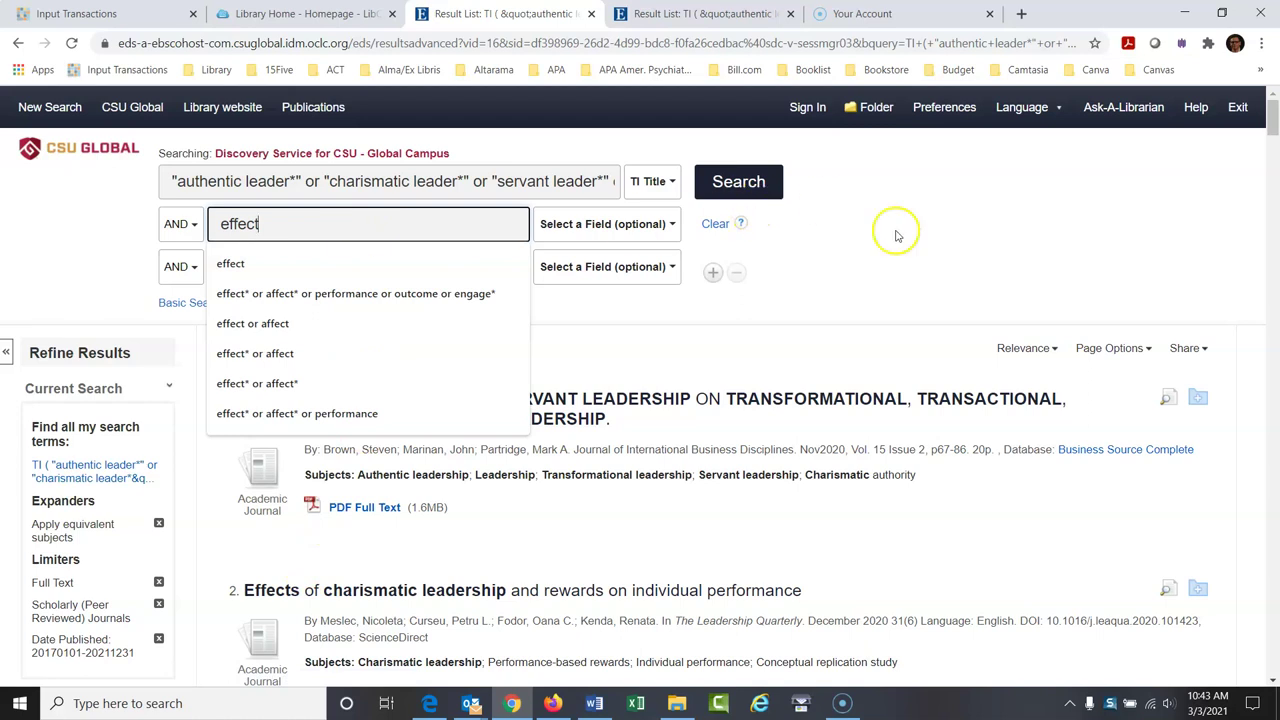
left_click(930, 233)
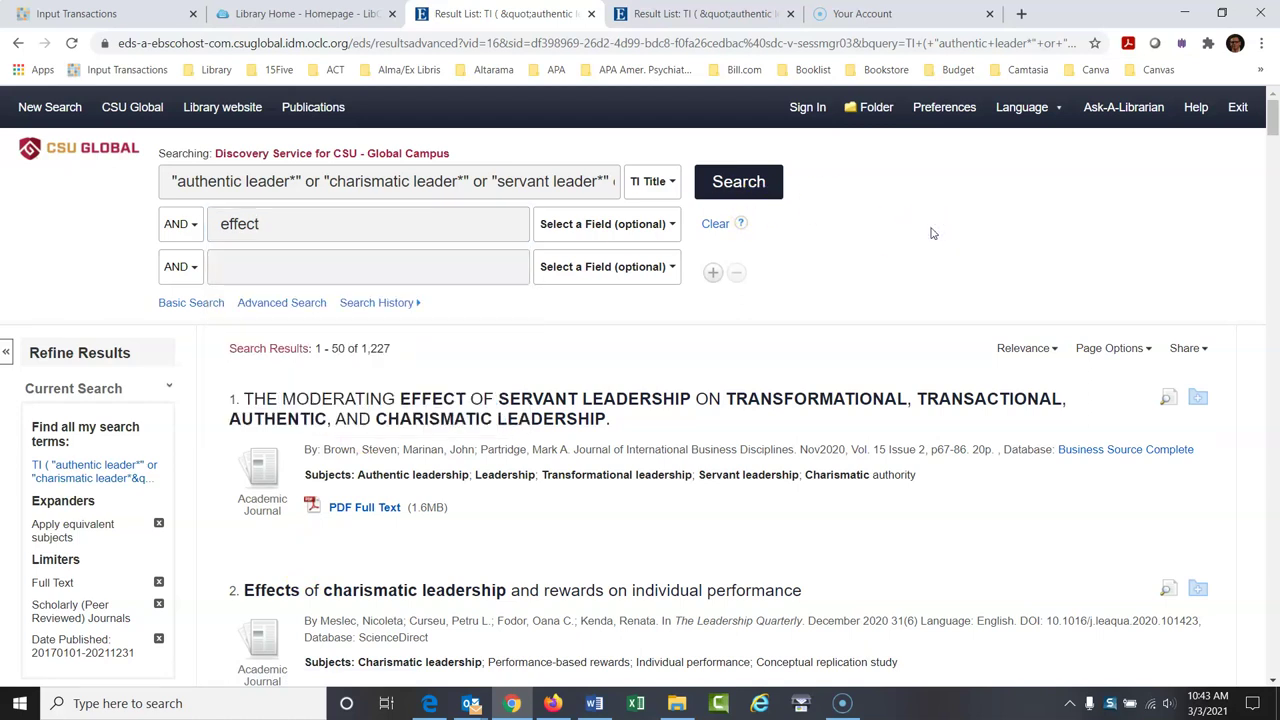
left_click(322, 219)
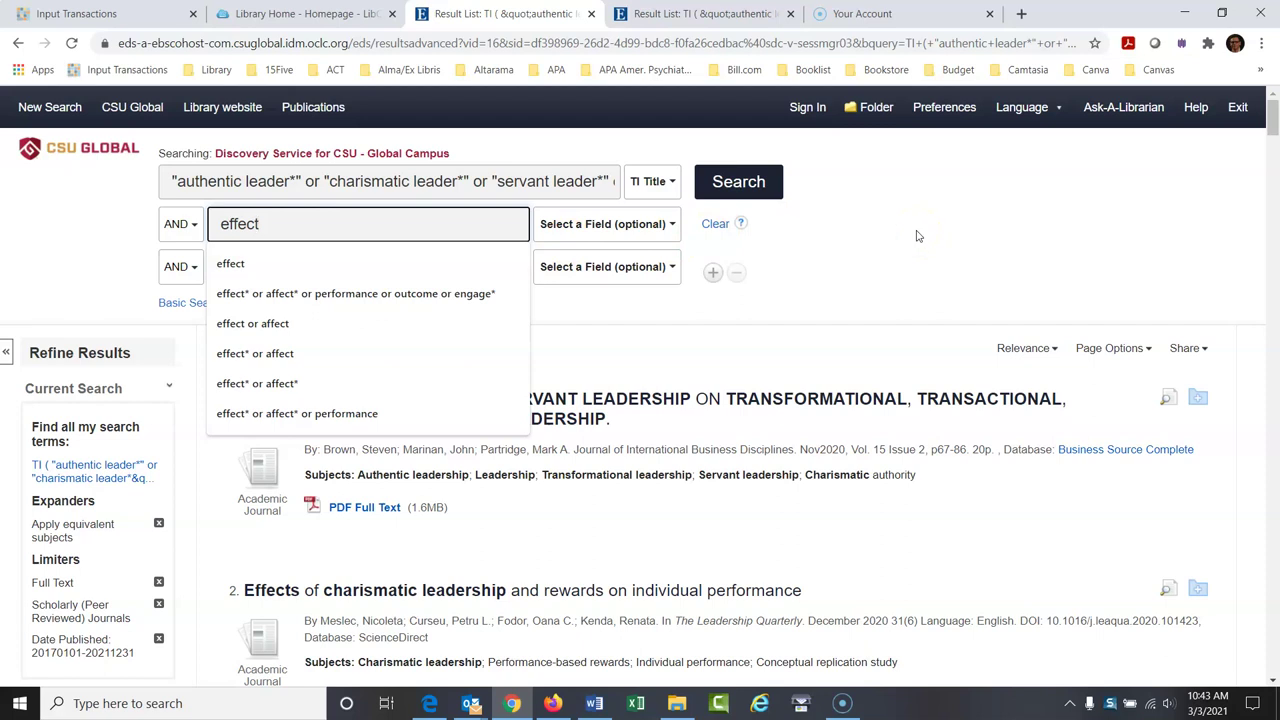
type("*")
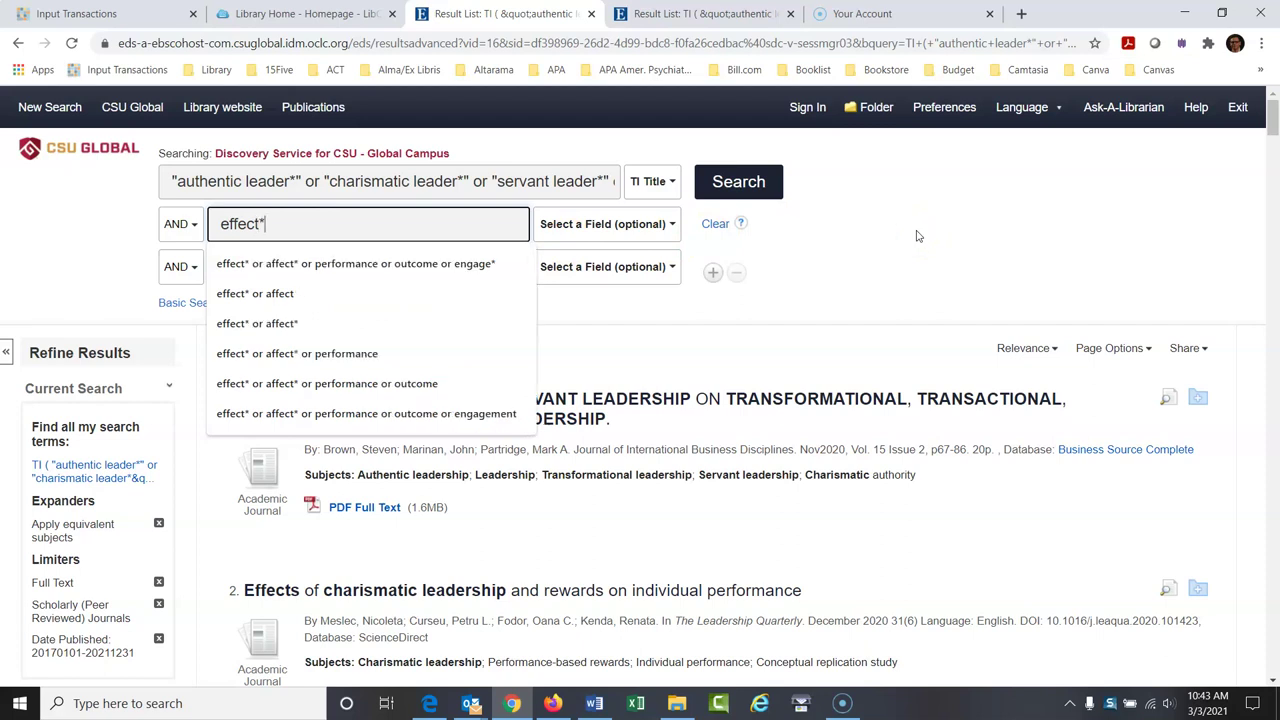
left_click(1080, 224)
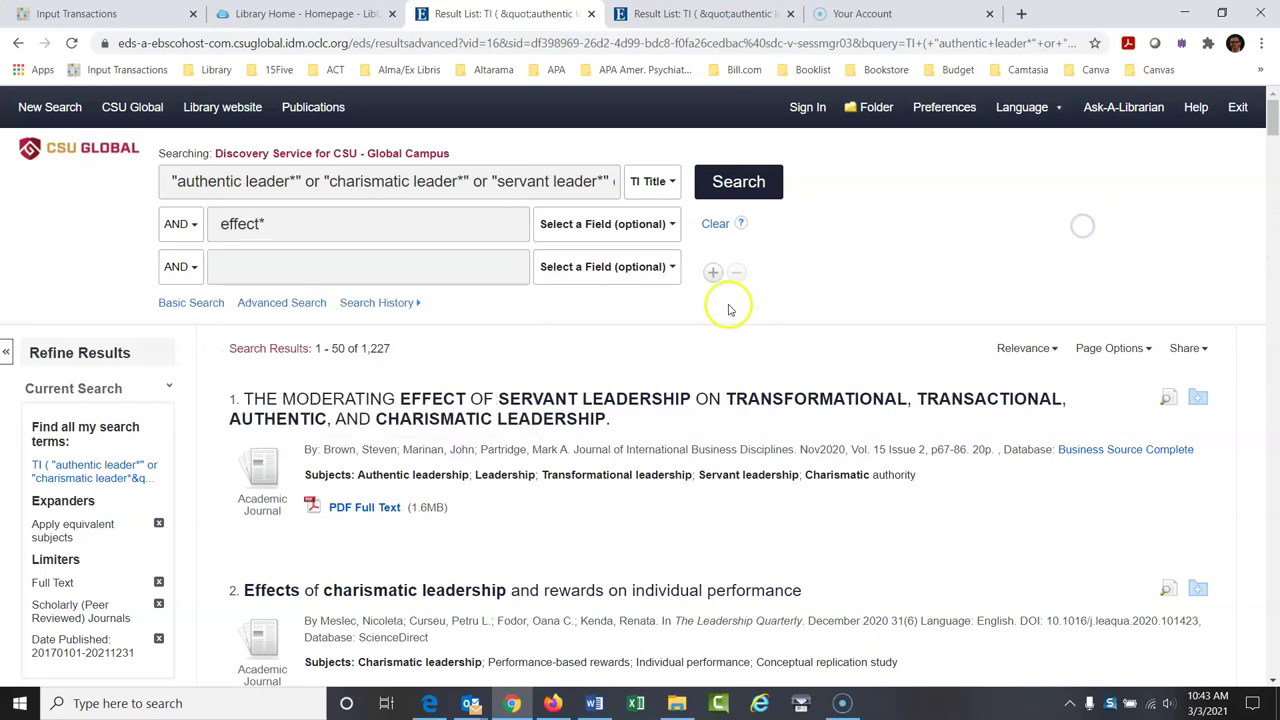
left_click(756, 192)
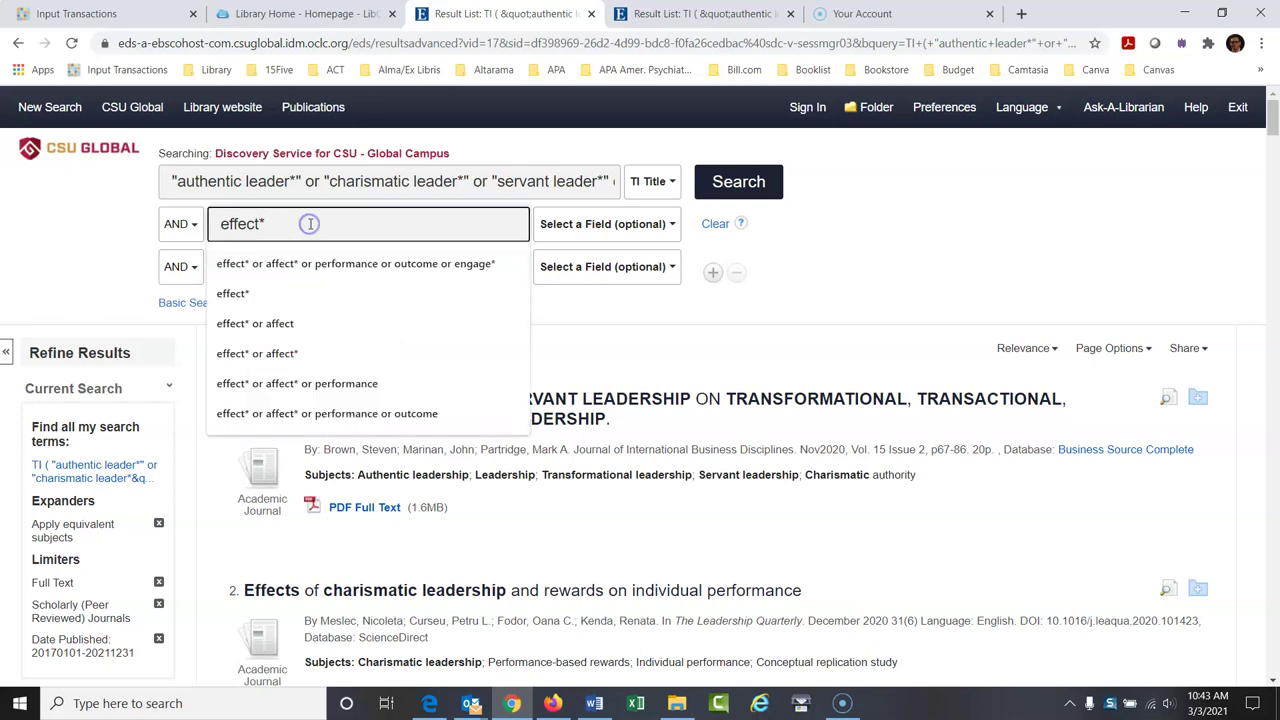
Step: Append or affect* to the second-row term and run the search
left_click(1006, 281)
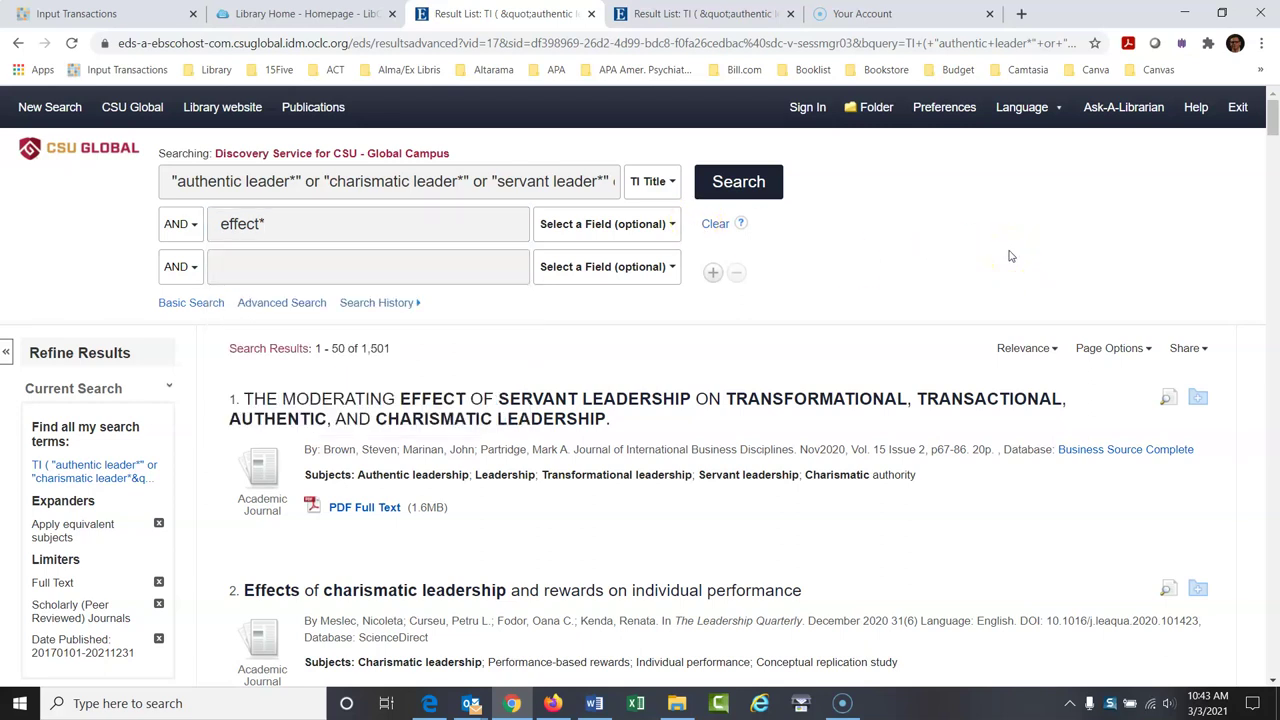
left_click(308, 225)
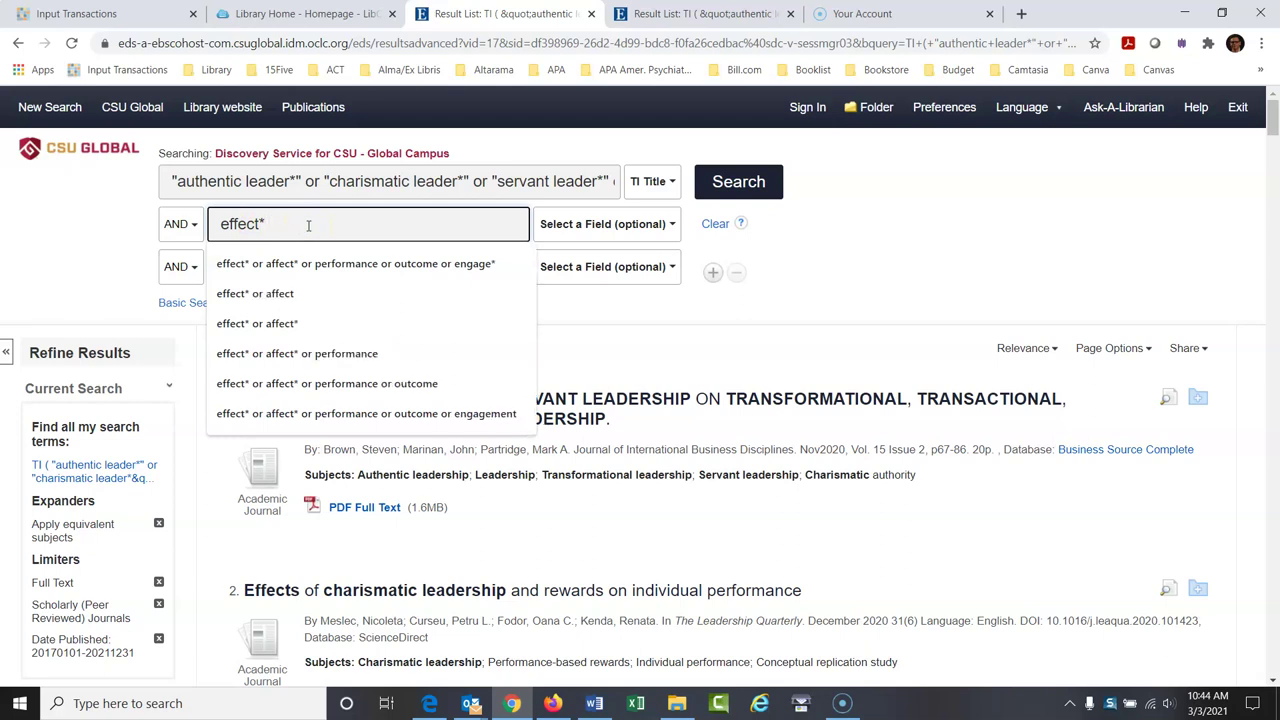
left_click(910, 216)
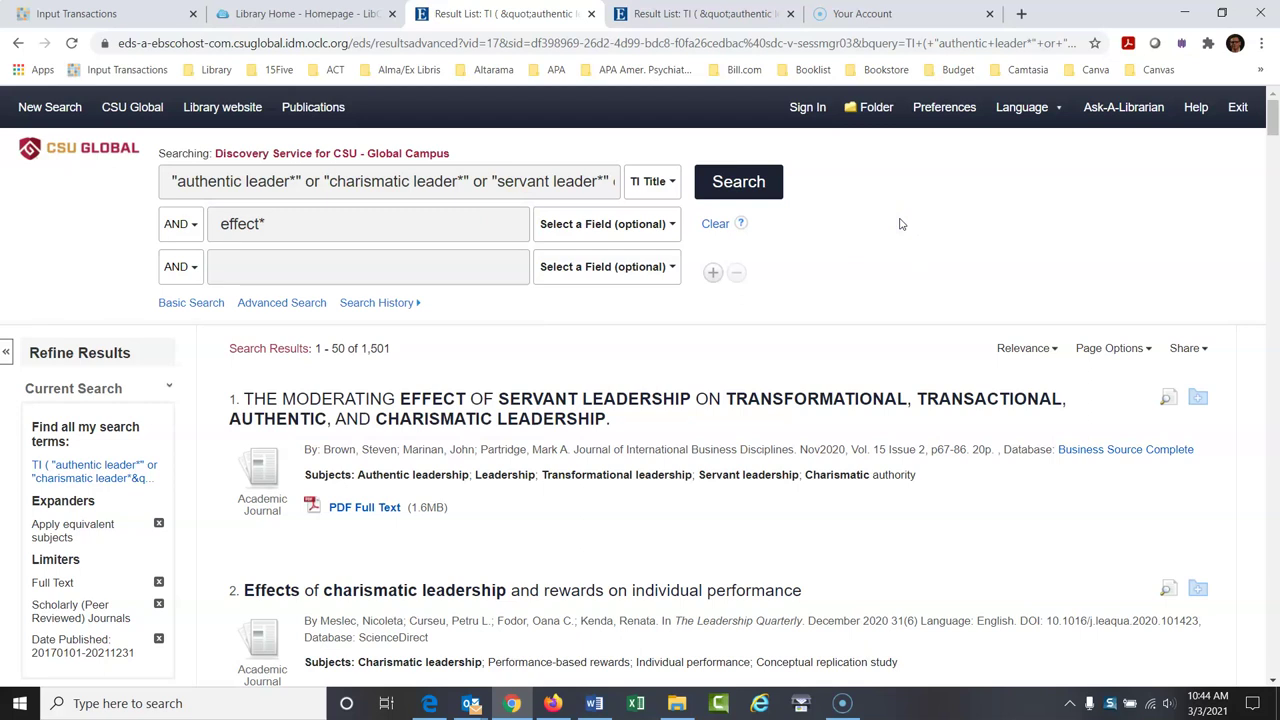
left_click(323, 223)
left_click(596, 236)
left_click(966, 231)
left_click(340, 220)
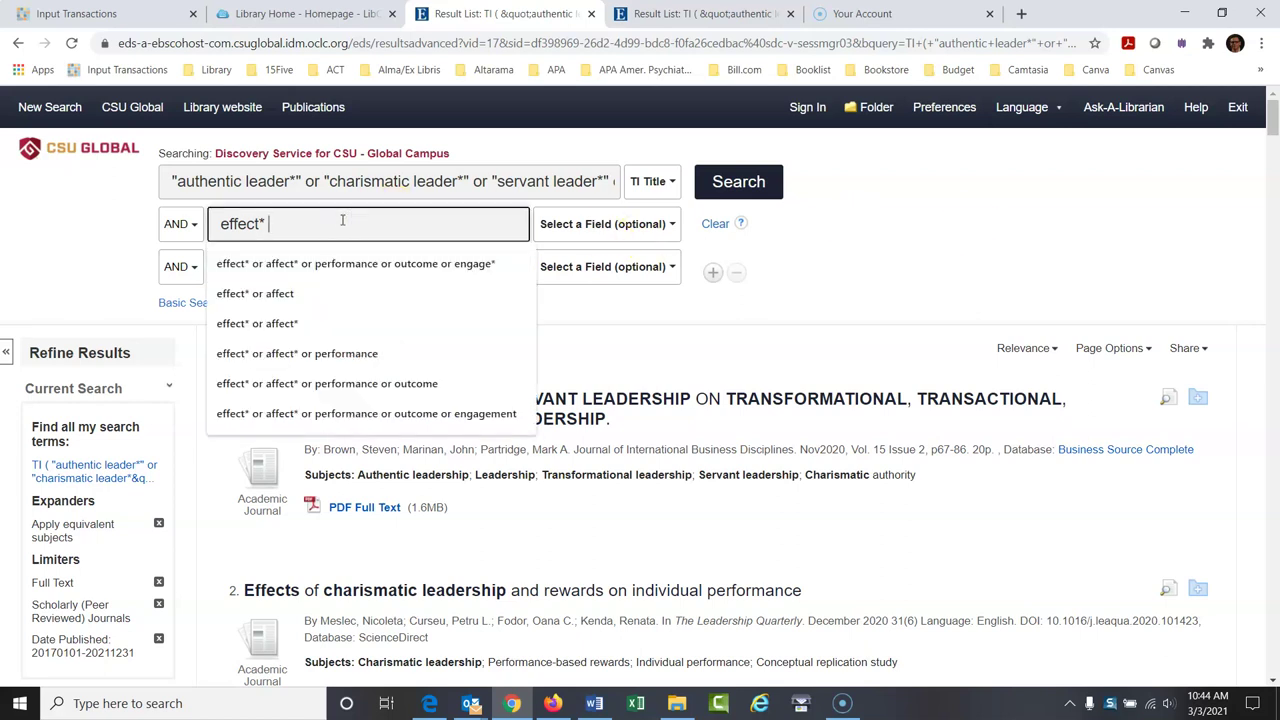
type("or affect*")
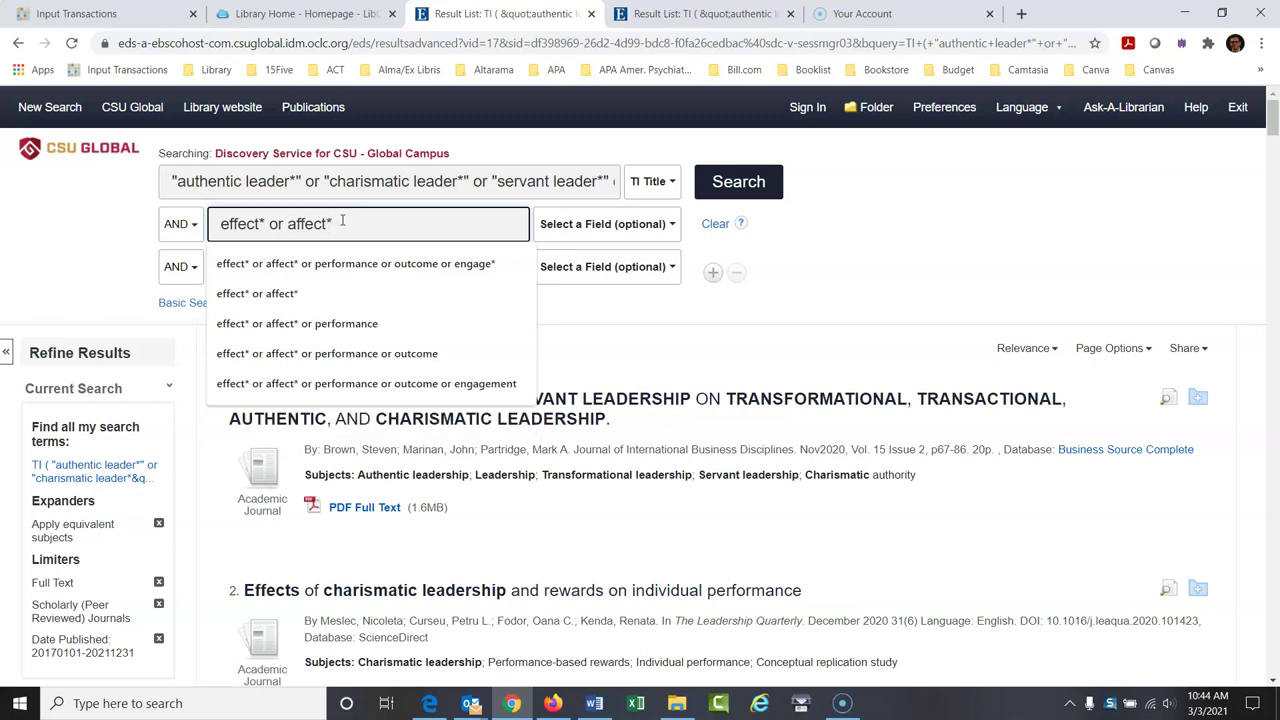
left_click(760, 186)
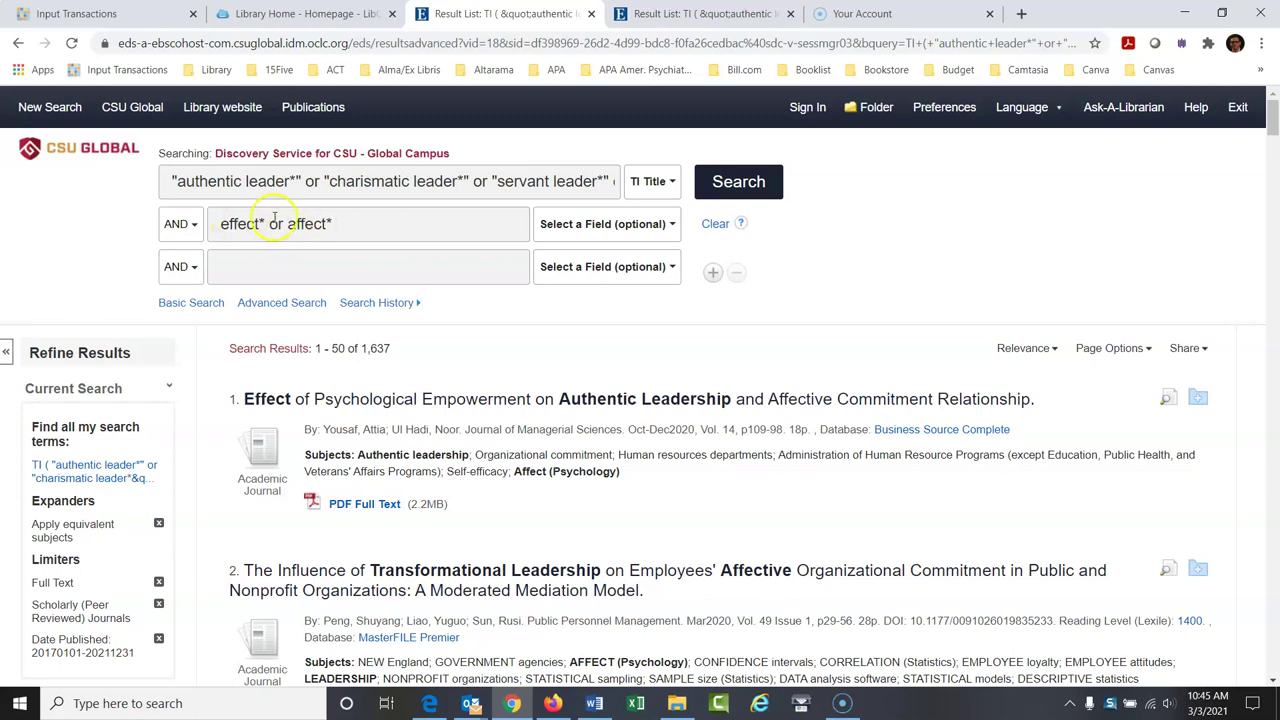
Step: Append or performance to the second-row terms and run the search
left_click(357, 227)
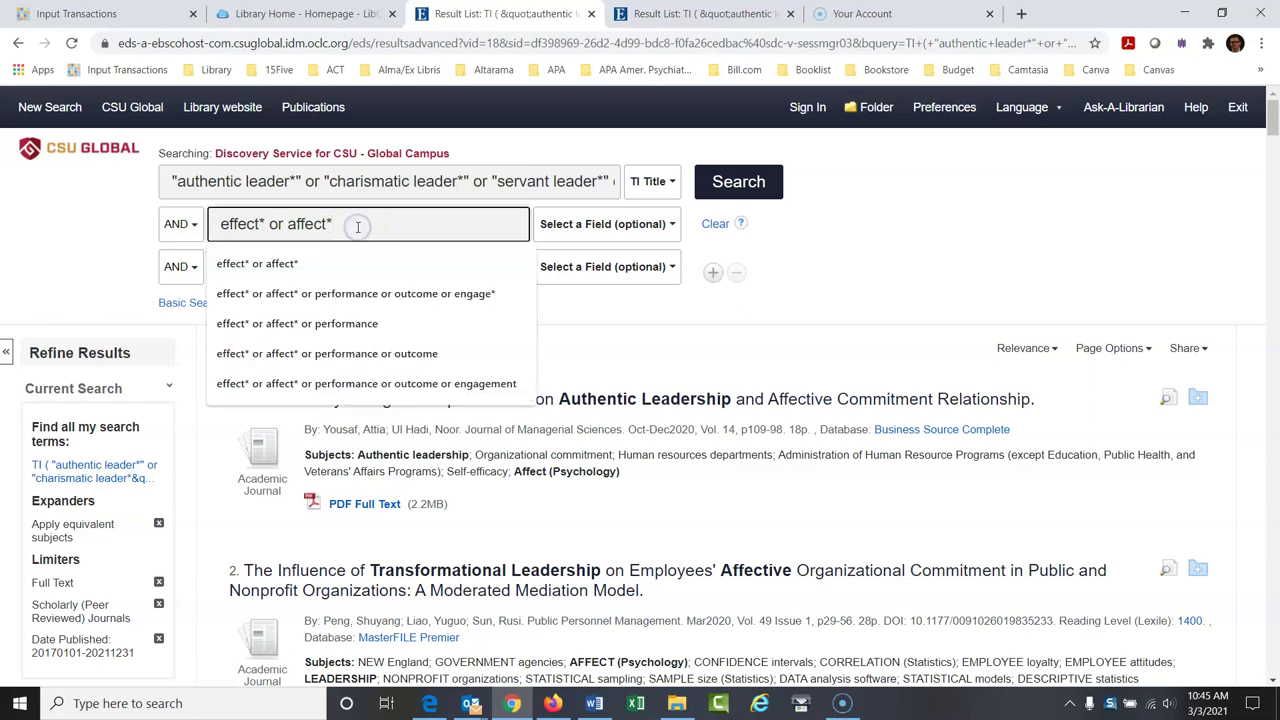
type("or perm")
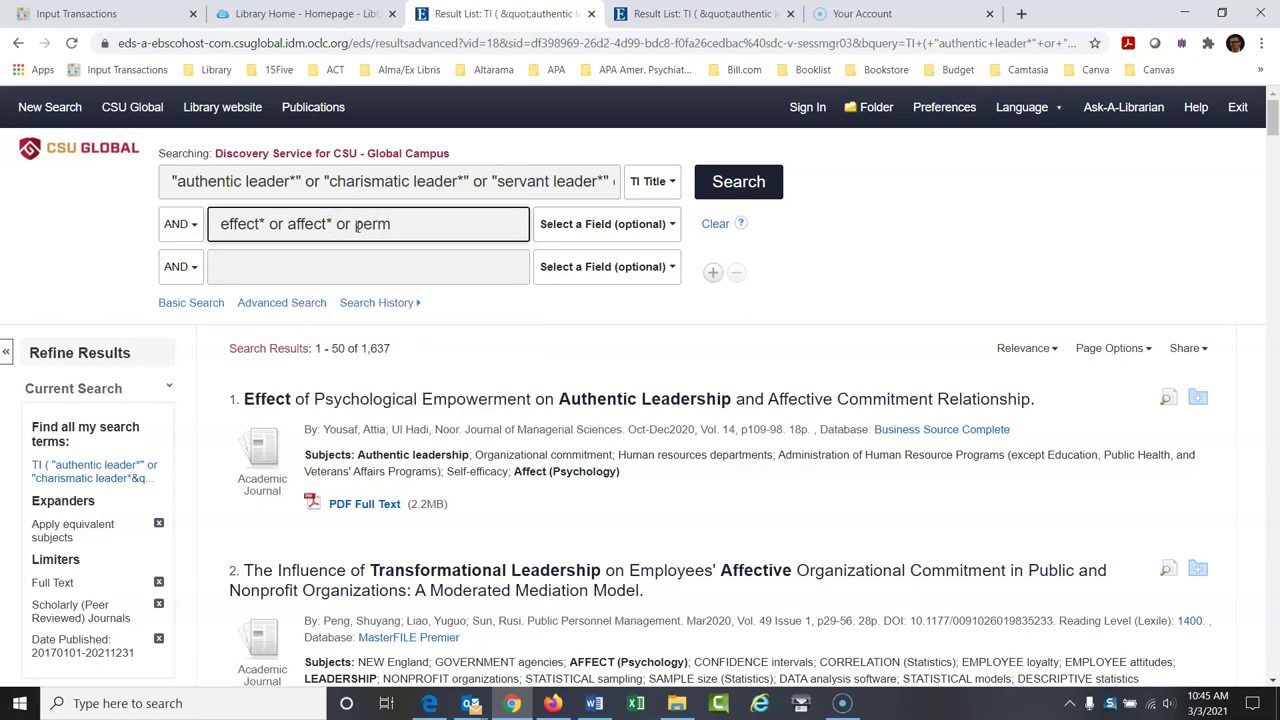
key("BackSpace")
type("formance")
key("Return")
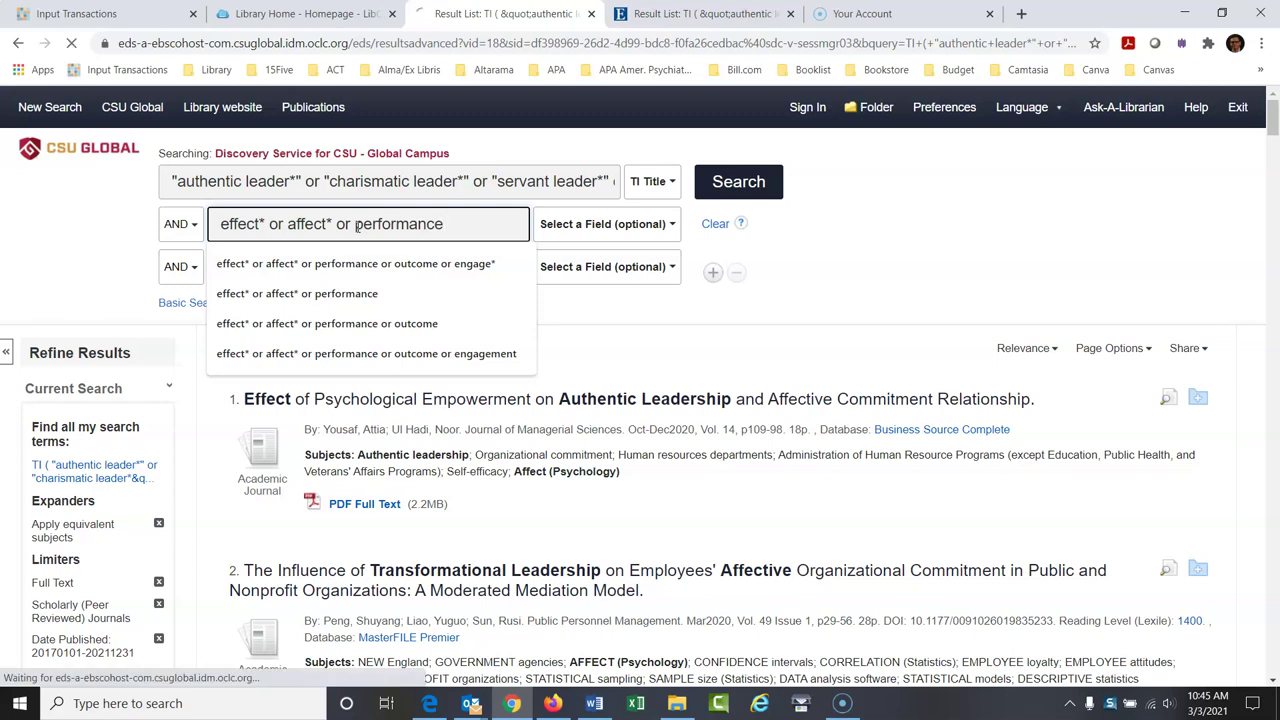
left_click(798, 290)
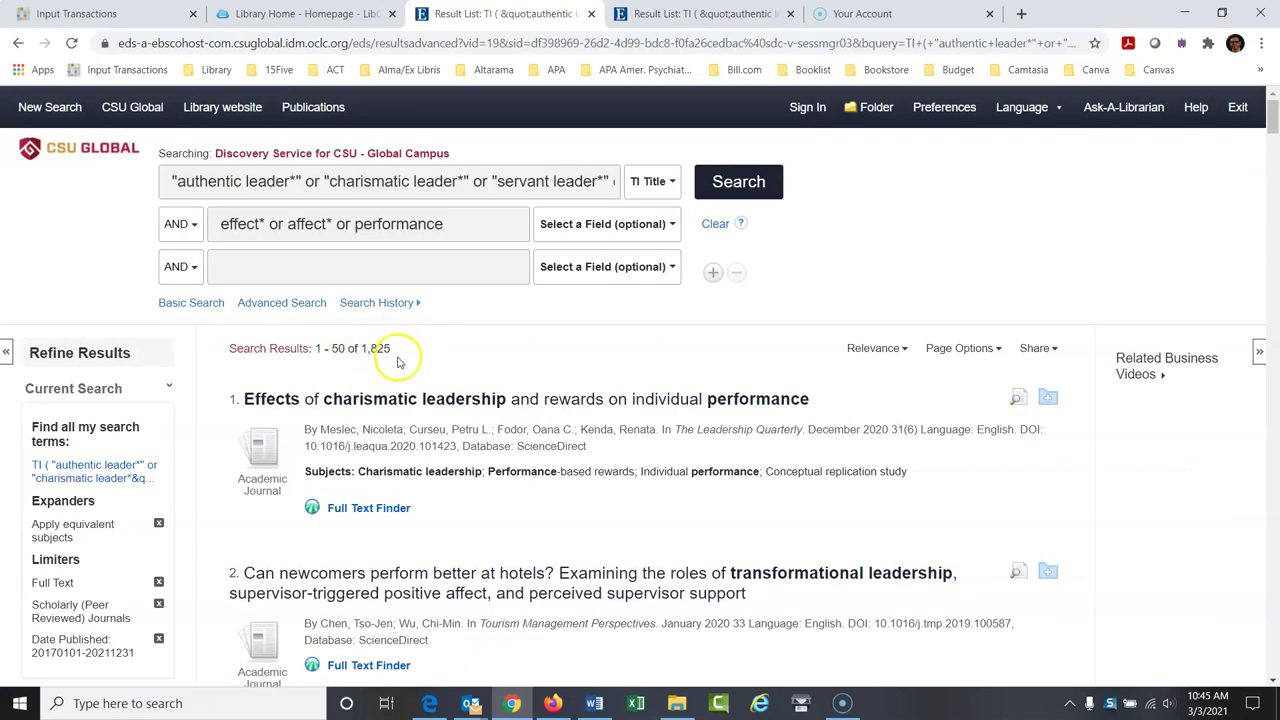
Step: Append or outcome to the second-row terms and run the search
left_click(472, 224)
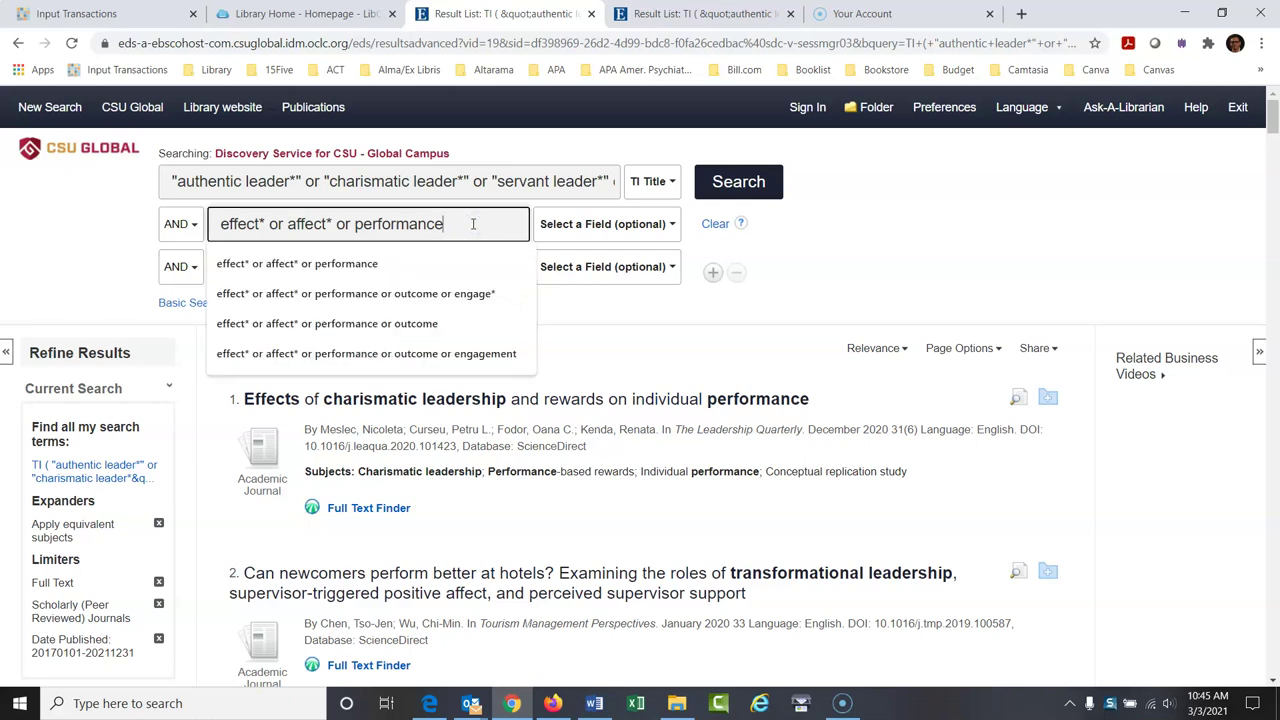
type("or cut")
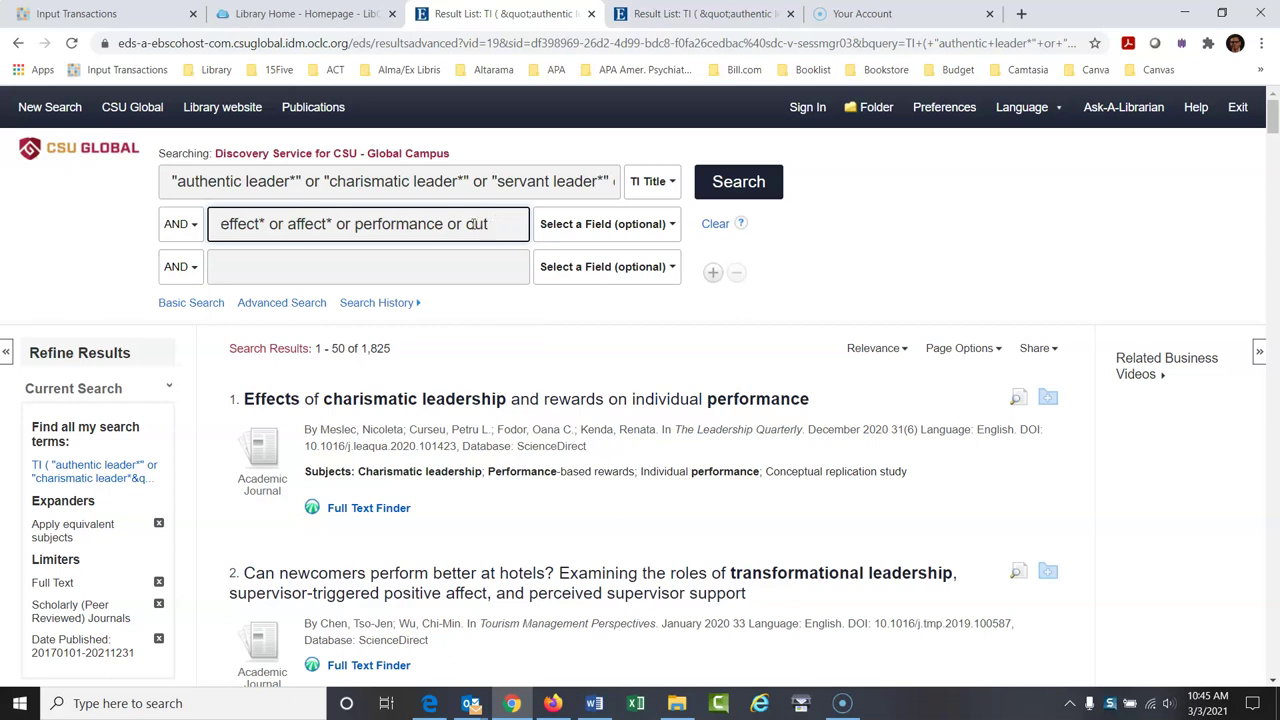
type("come")
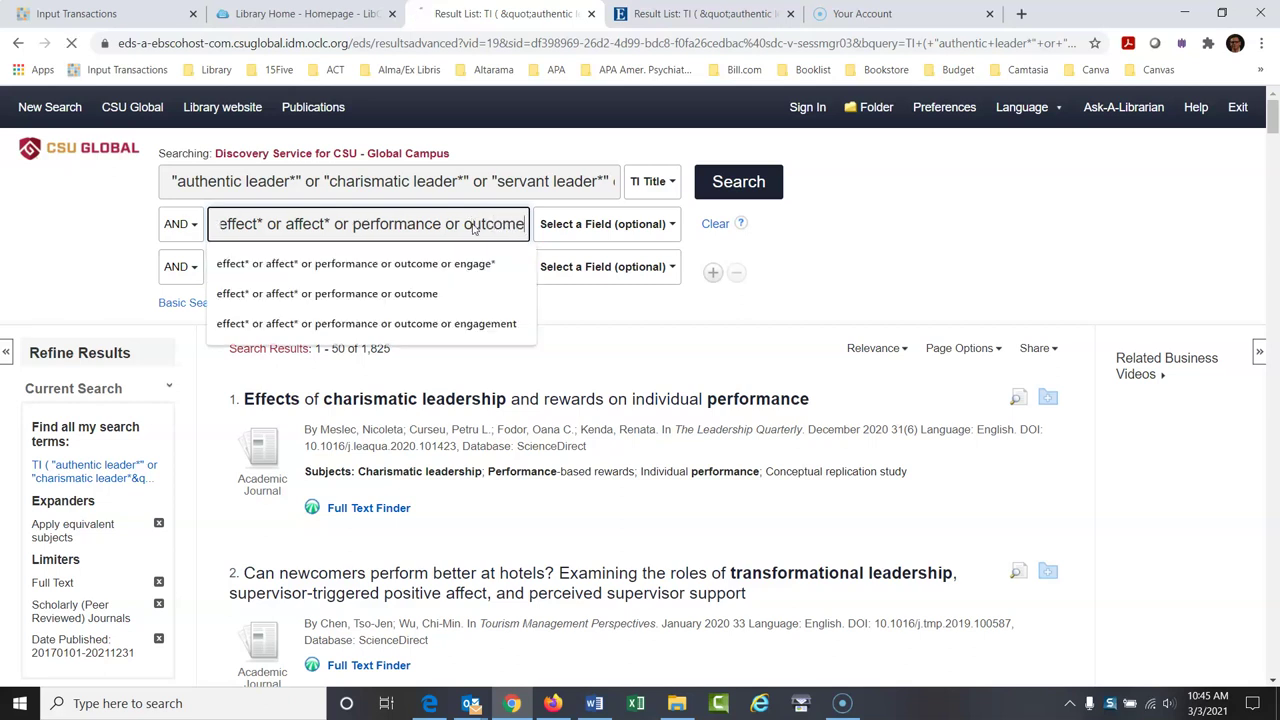
key("Return")
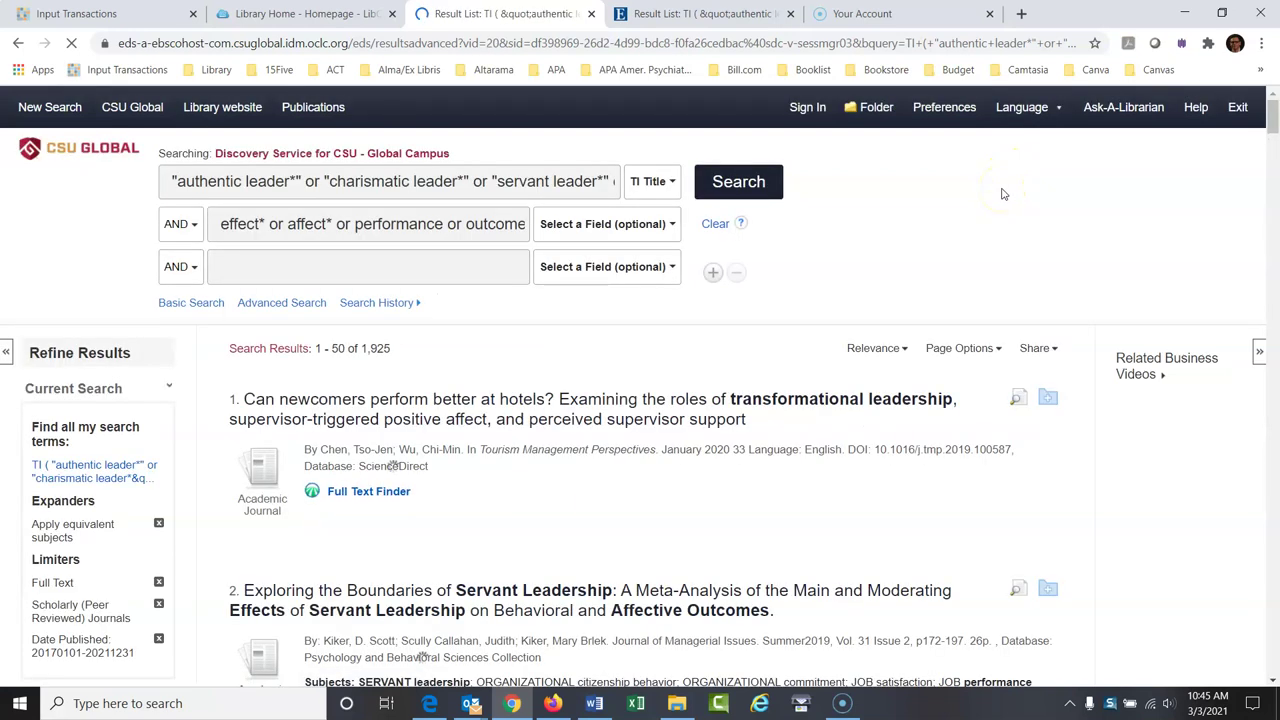
Step: Append or engage* to the second-row terms and run the search
left_click(521, 225)
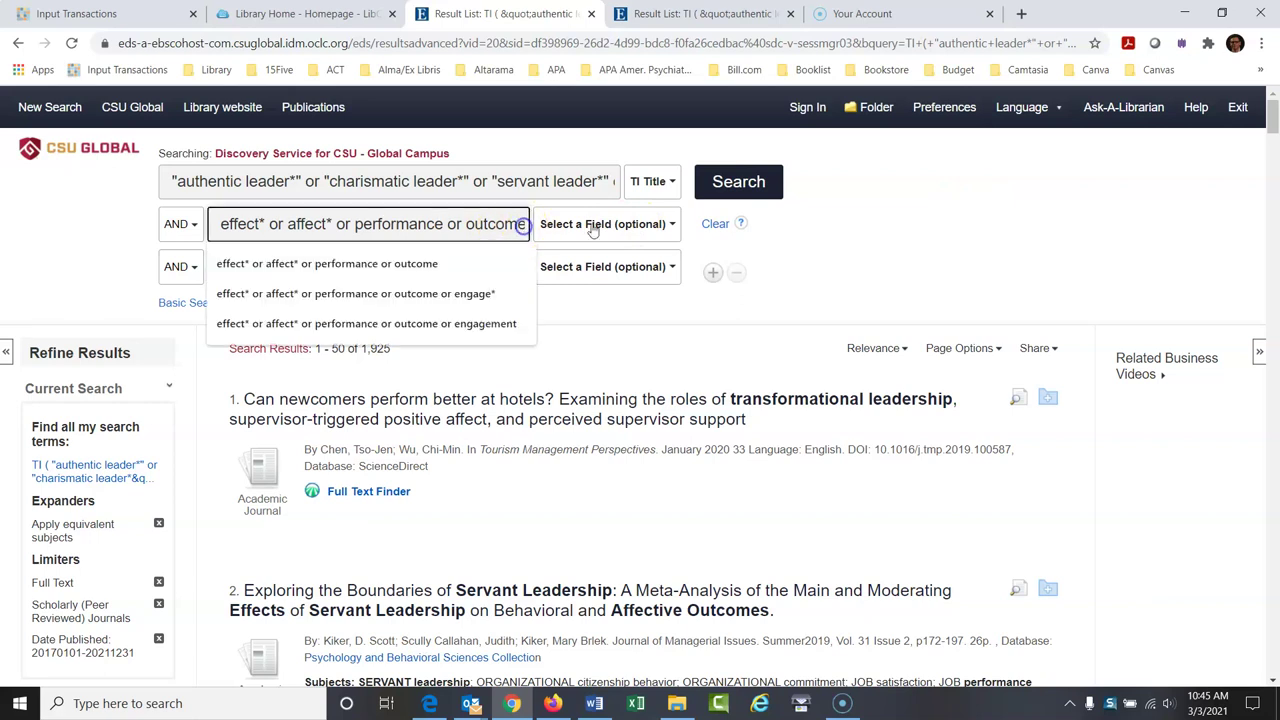
left_click(510, 223)
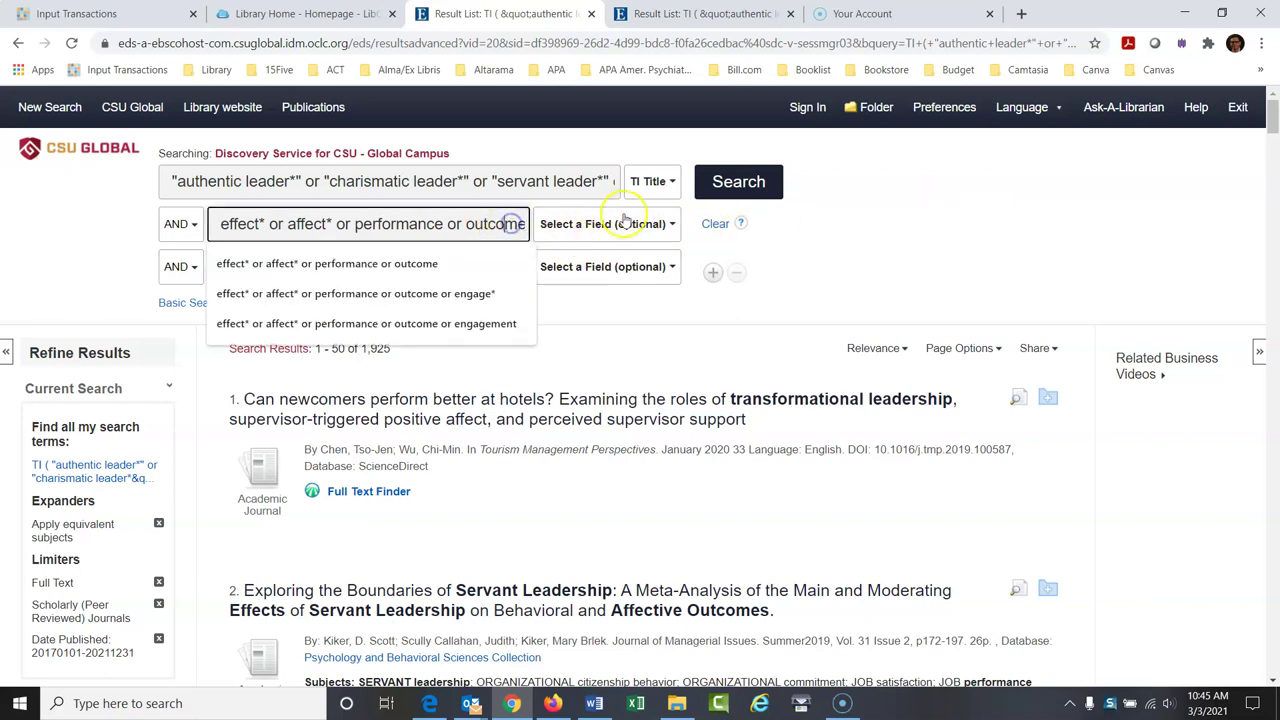
type("e")
type("ngag")
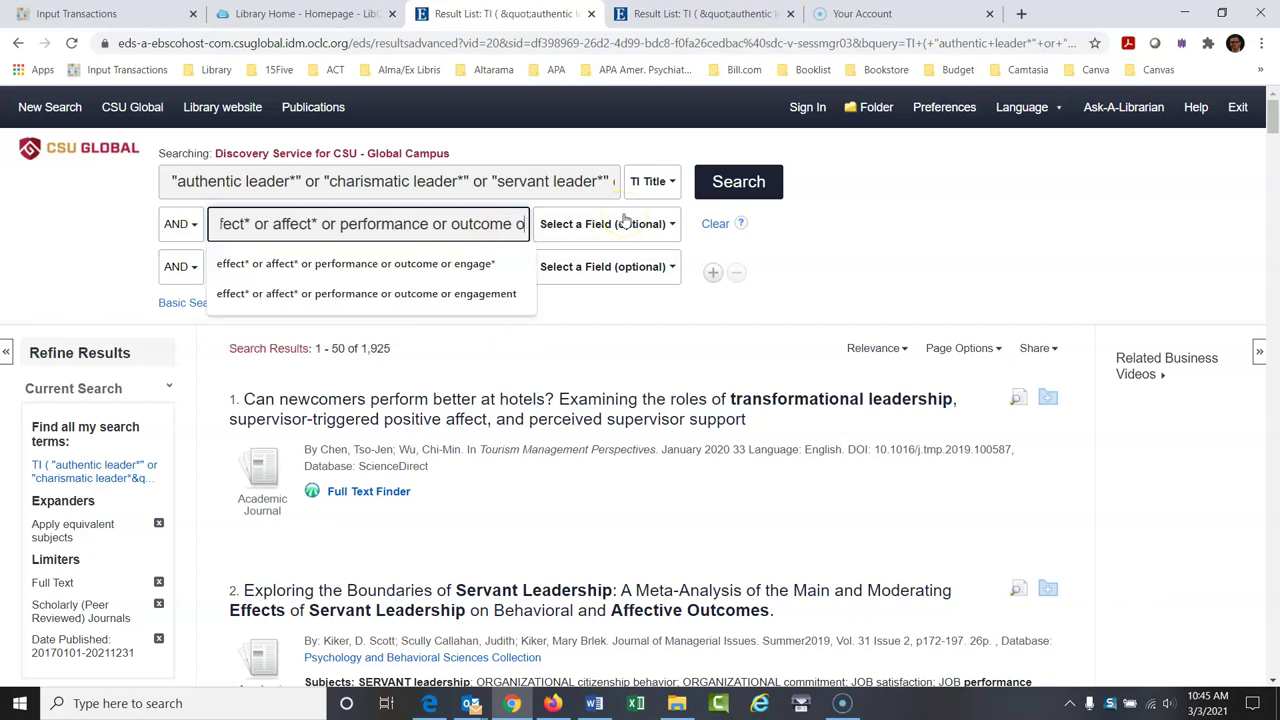
type("e")
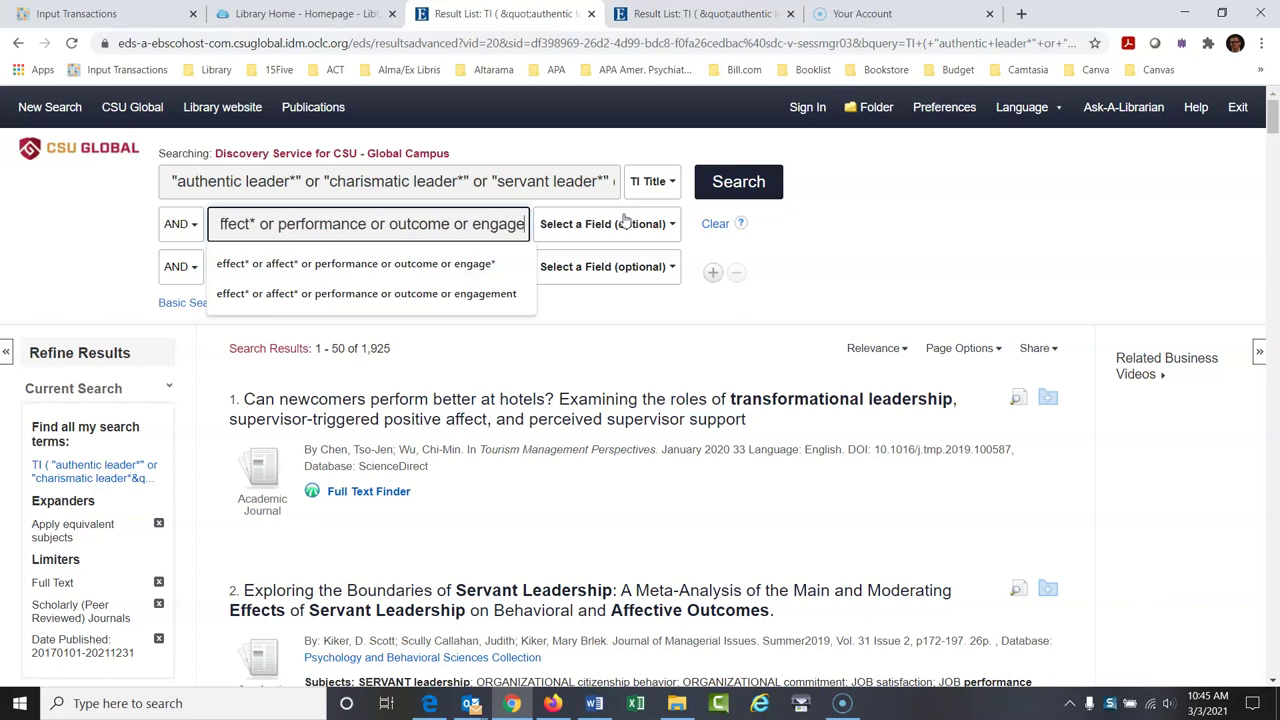
type("*")
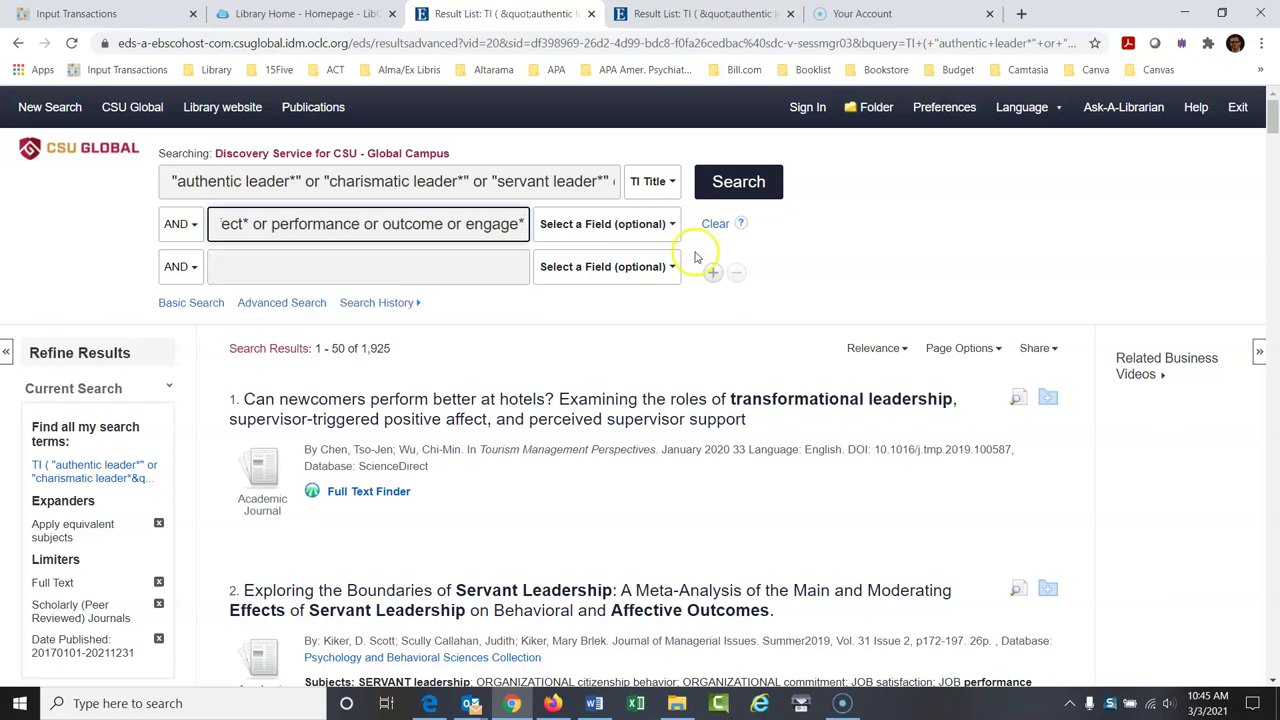
left_click(757, 194)
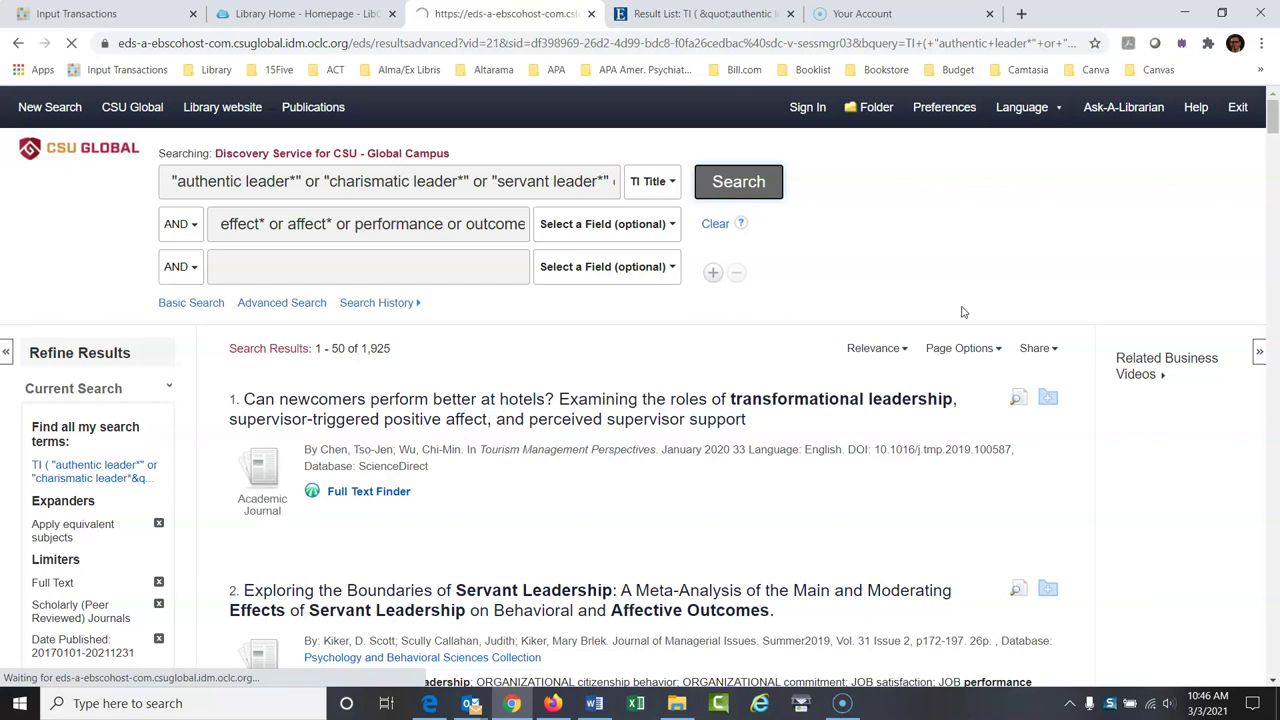
left_click(913, 314)
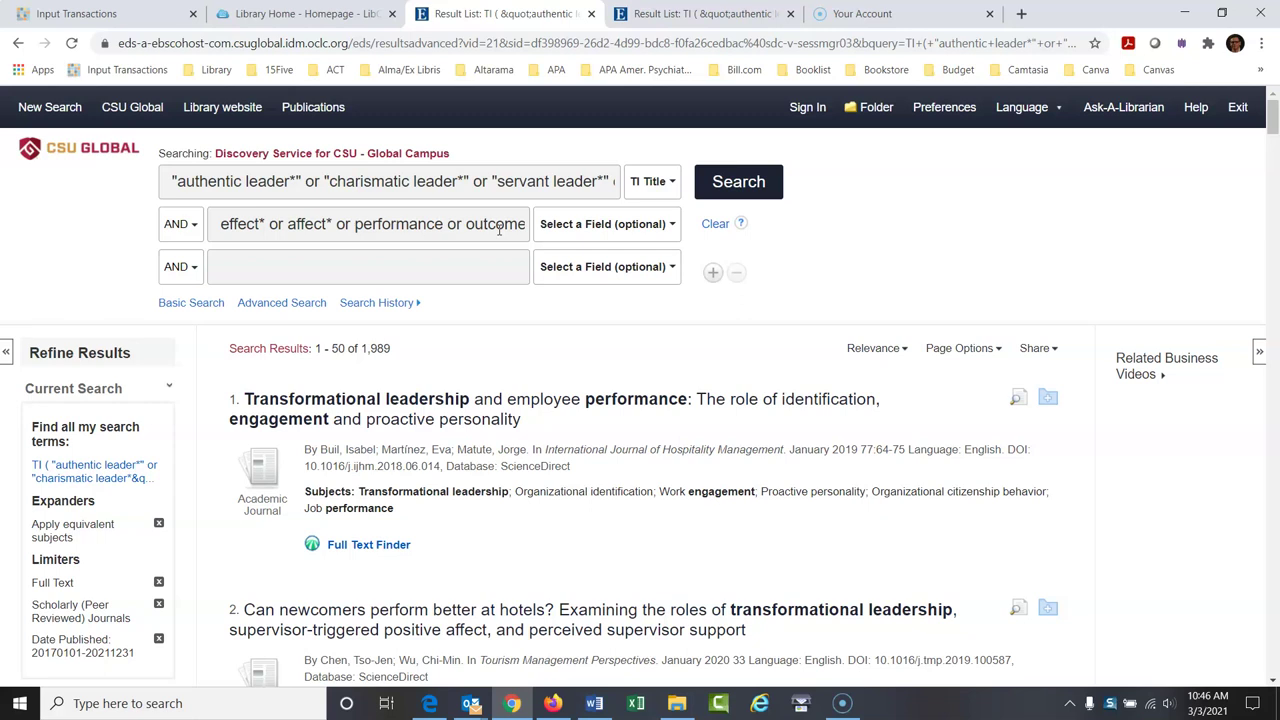
Step: Append or satisfaction to the second-row terms and run the search
left_click(499, 229)
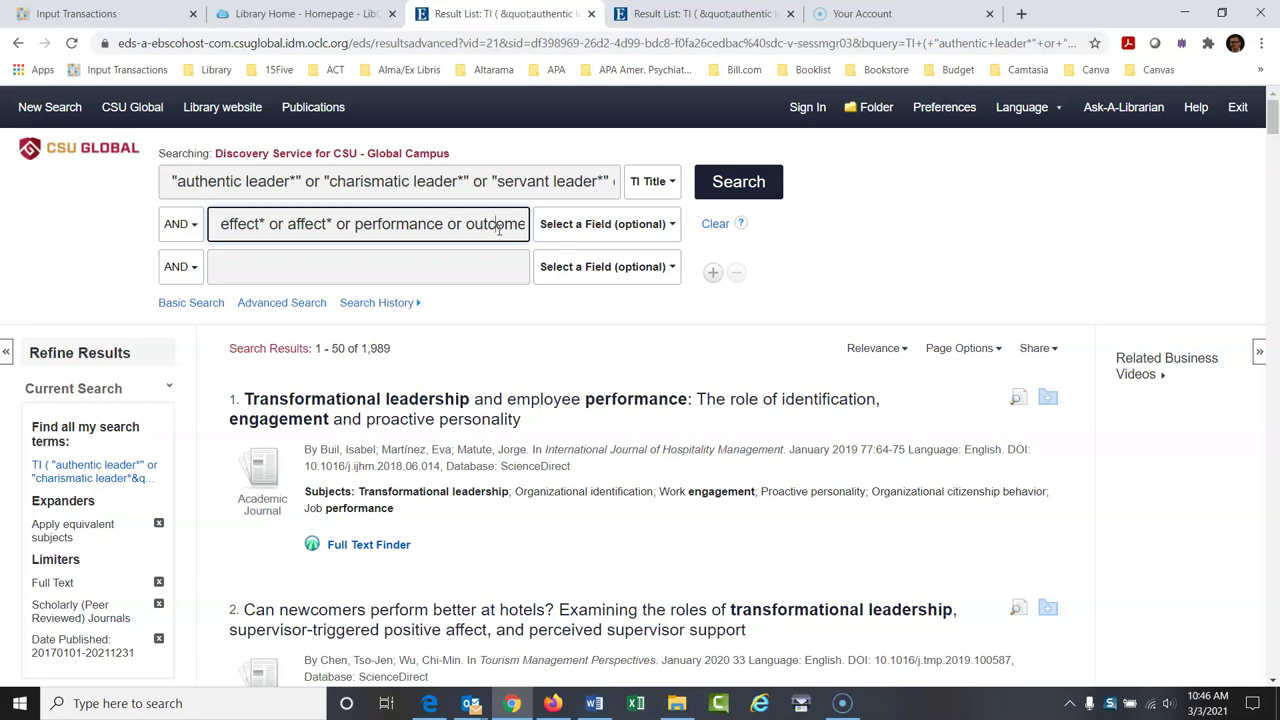
type("or engage*")
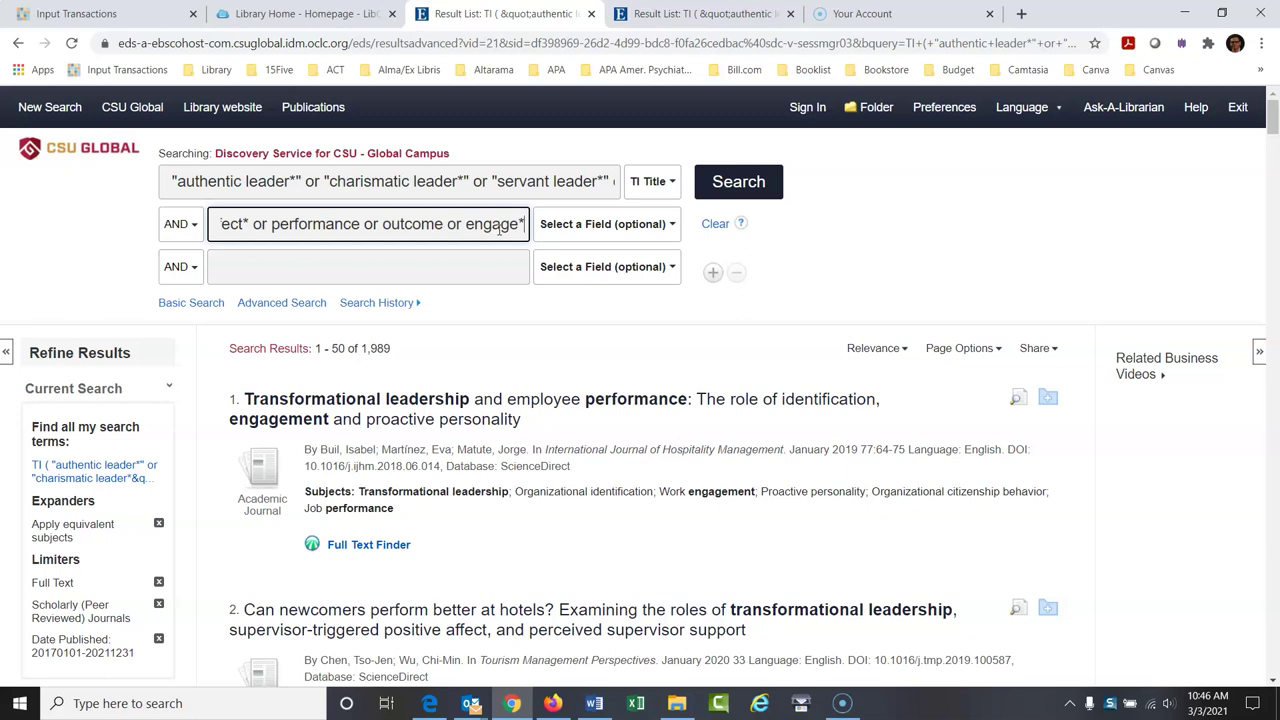
type(" or satisfaction")
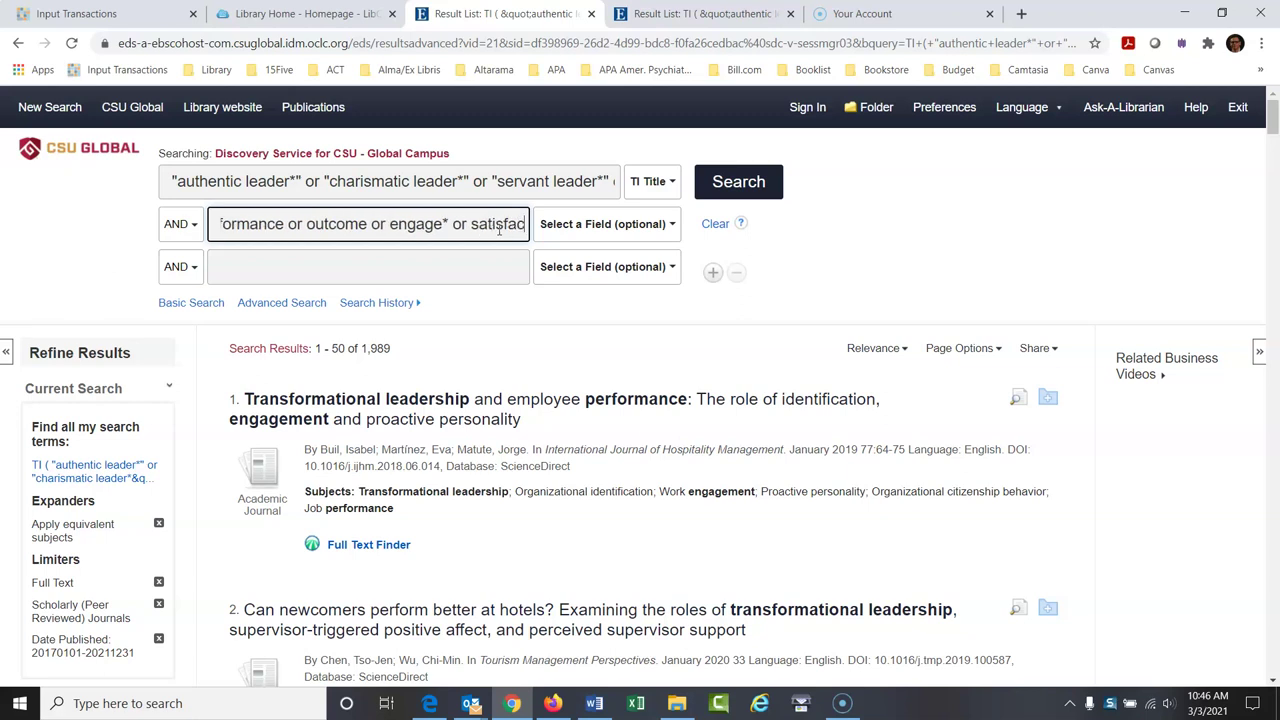
key("BackSpace")
key("BackSpace")
key("BackSpace")
key("BackSpace")
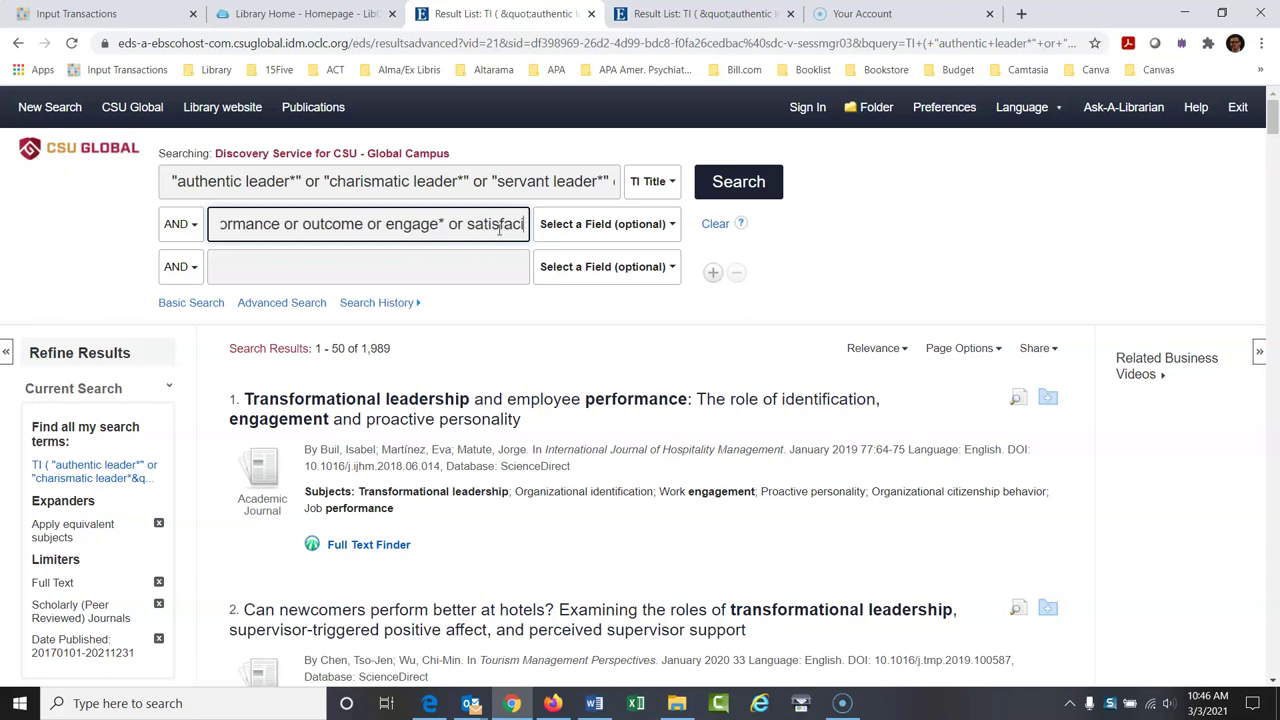
type("tion")
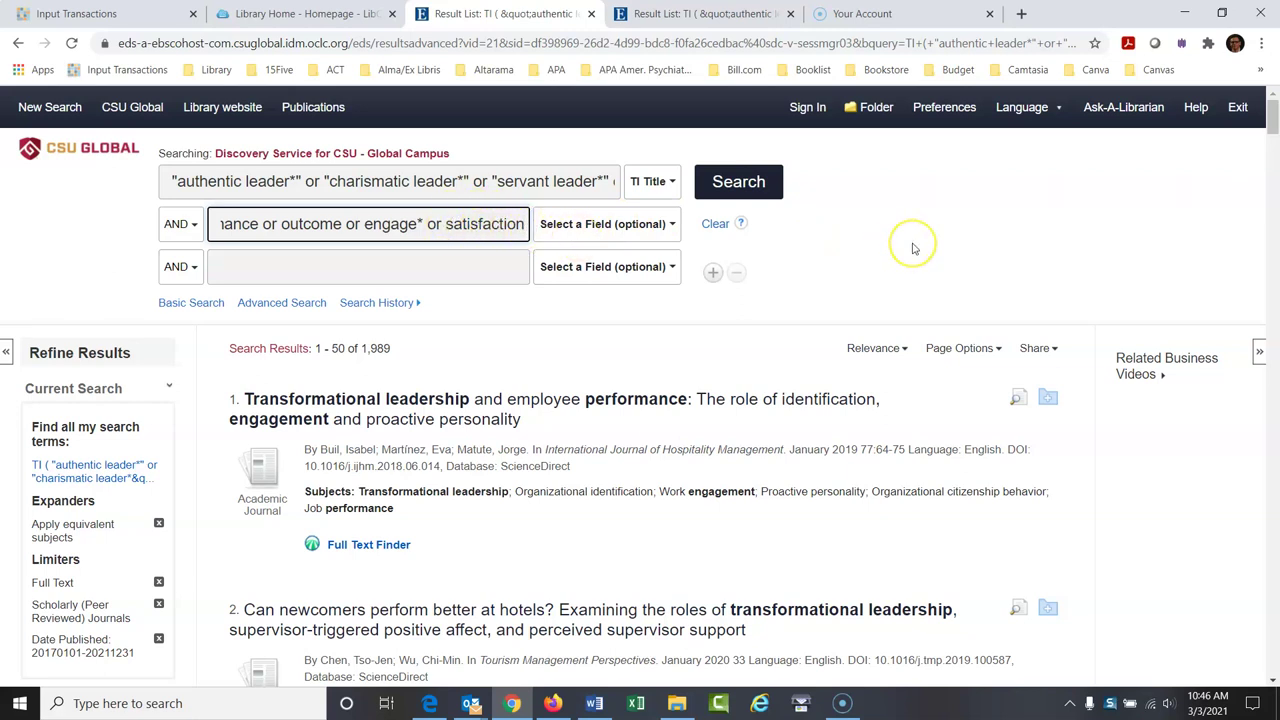
left_click(762, 180)
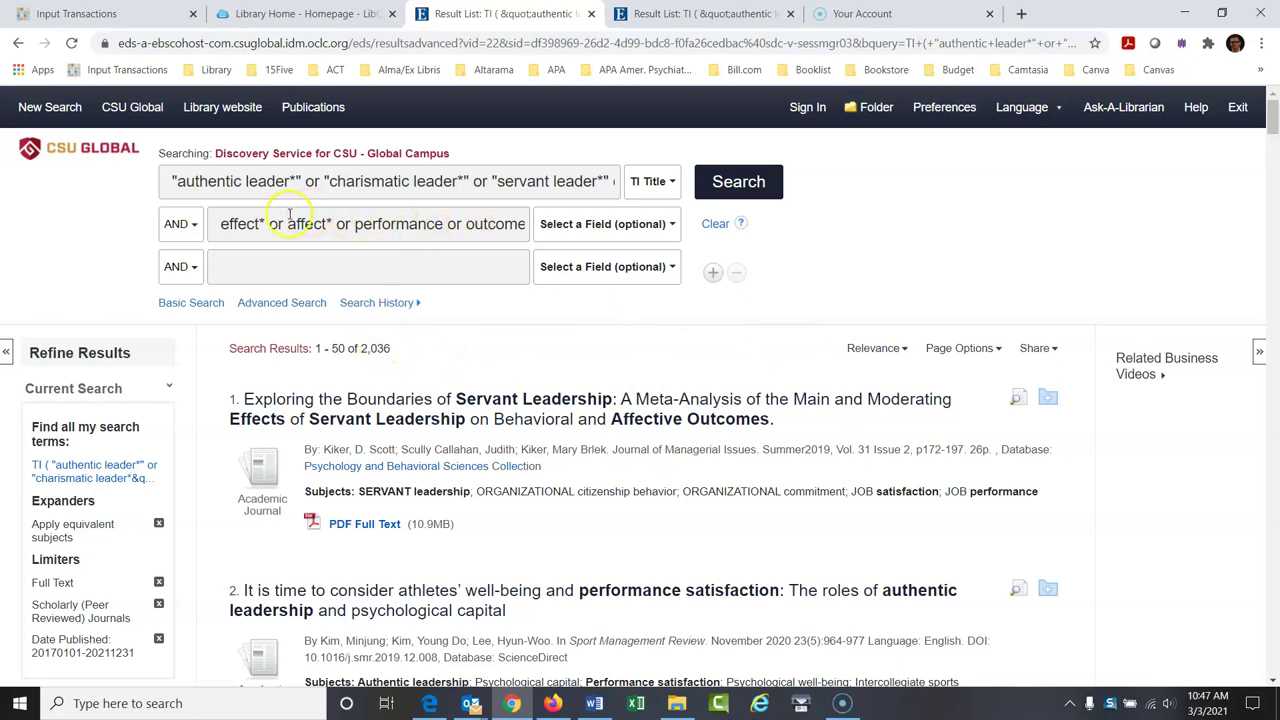
Step: Restrict the second-row terms to the TI Title field, run the search, and look through the first results
left_click(666, 228)
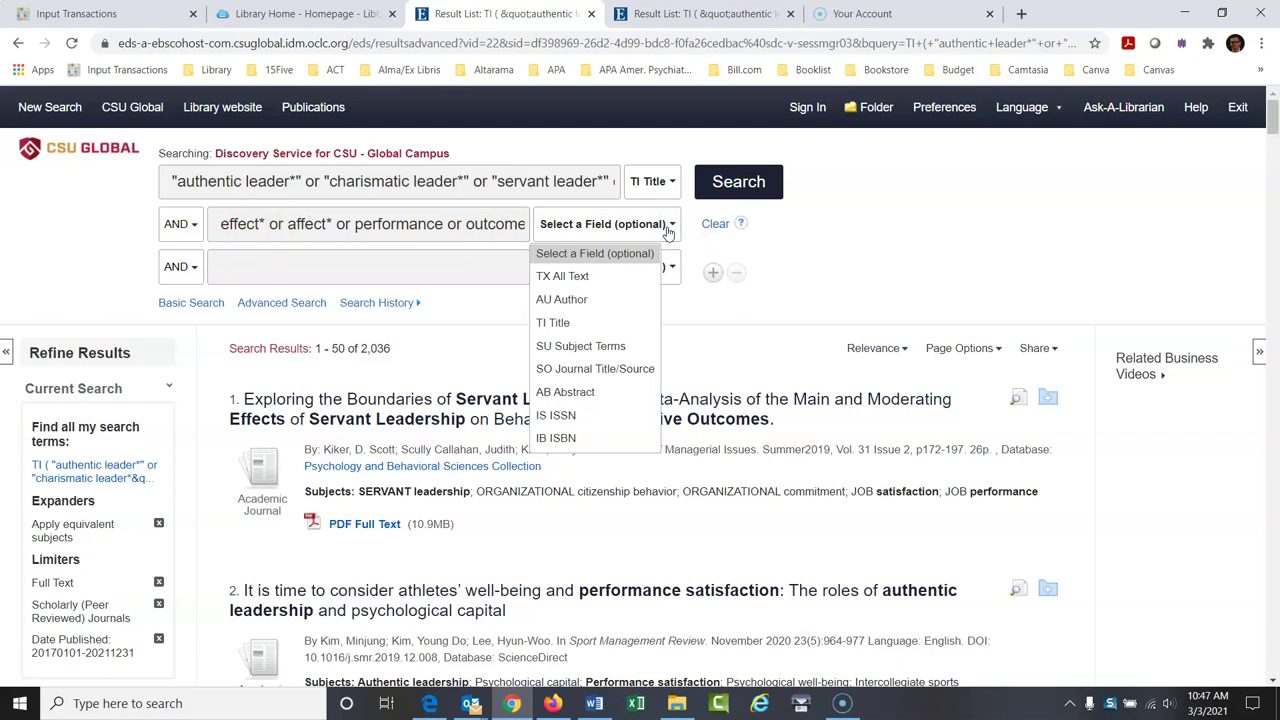
left_click(612, 323)
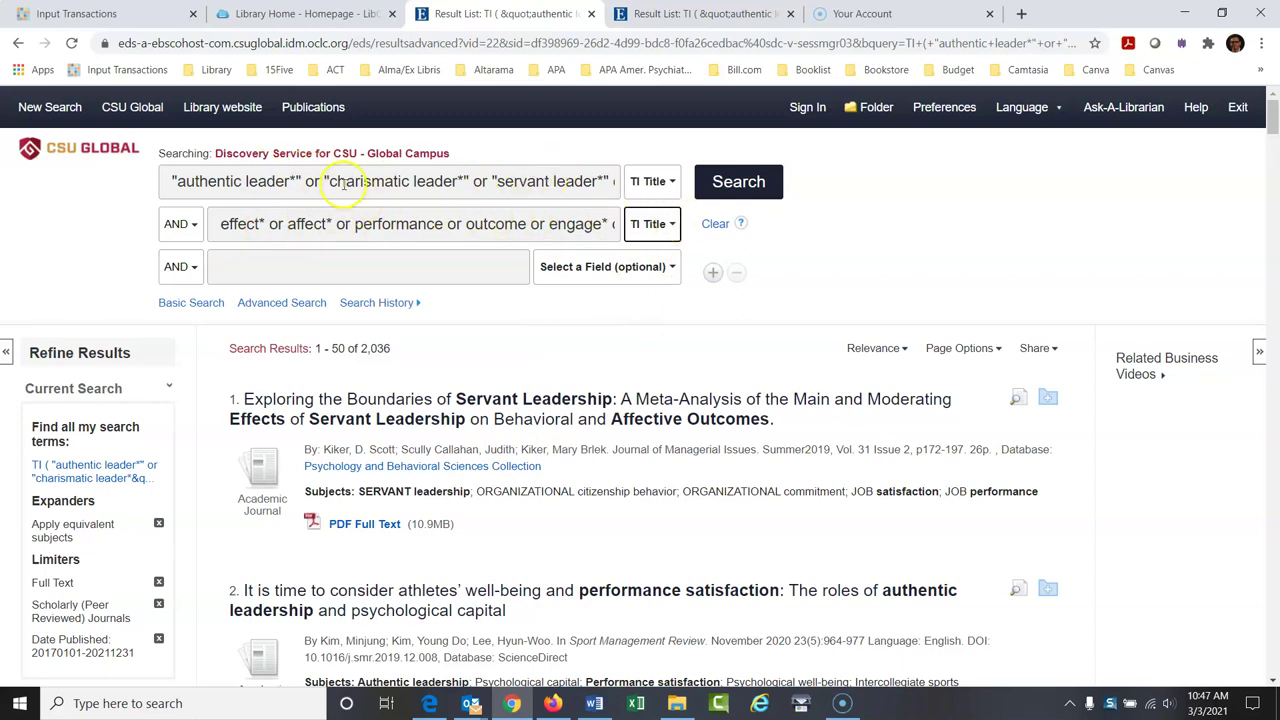
left_click(753, 195)
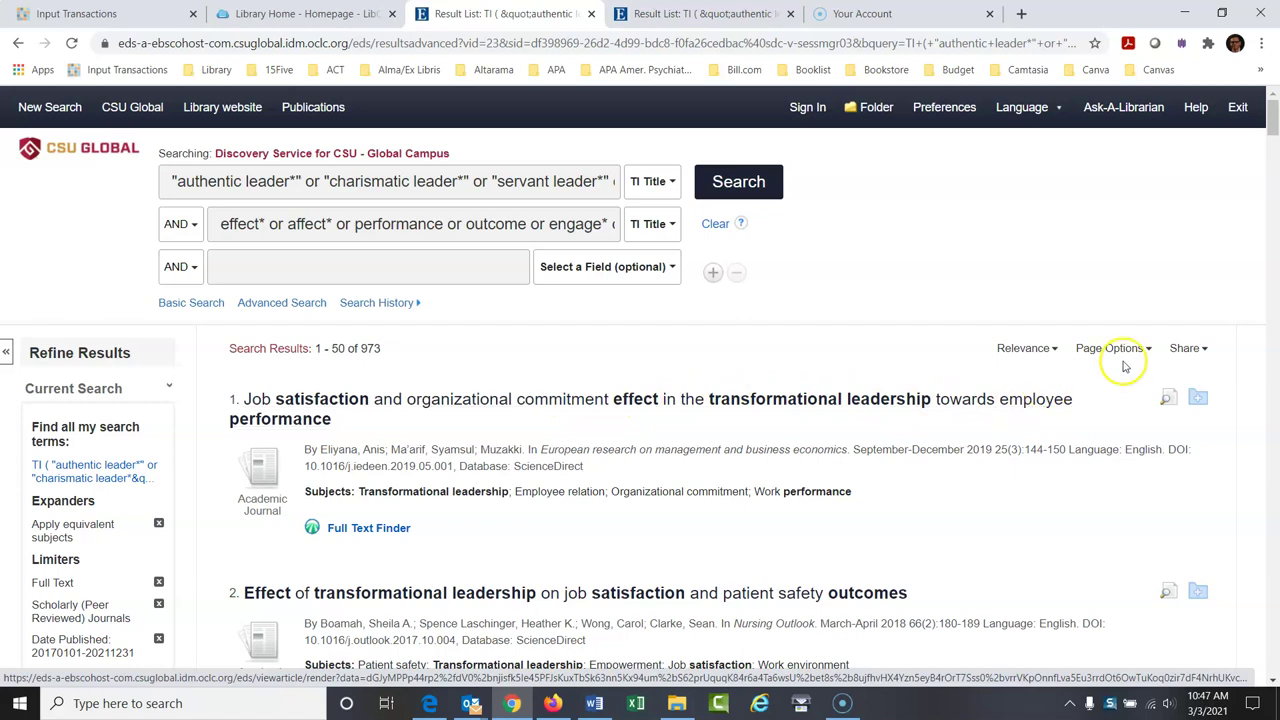
left_click_drag(1275, 125, 1275, 146)
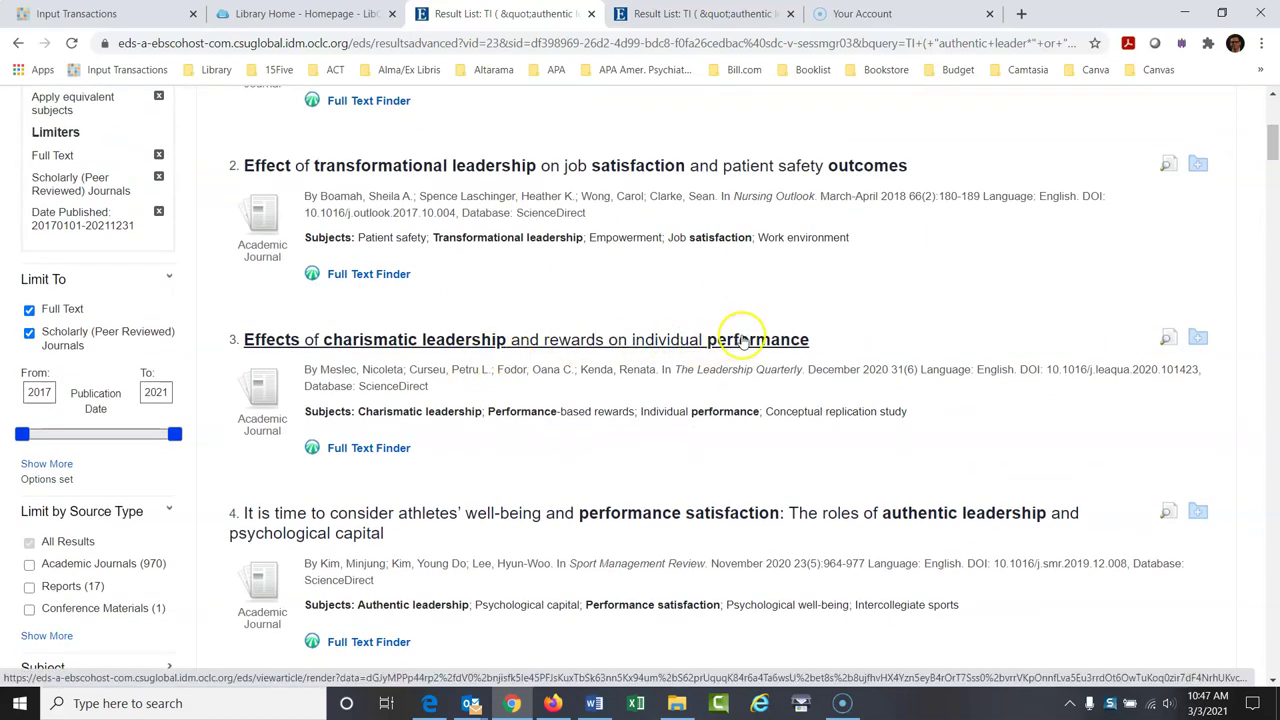
left_click(1273, 155)
left_click_drag(1273, 155, 1273, 118)
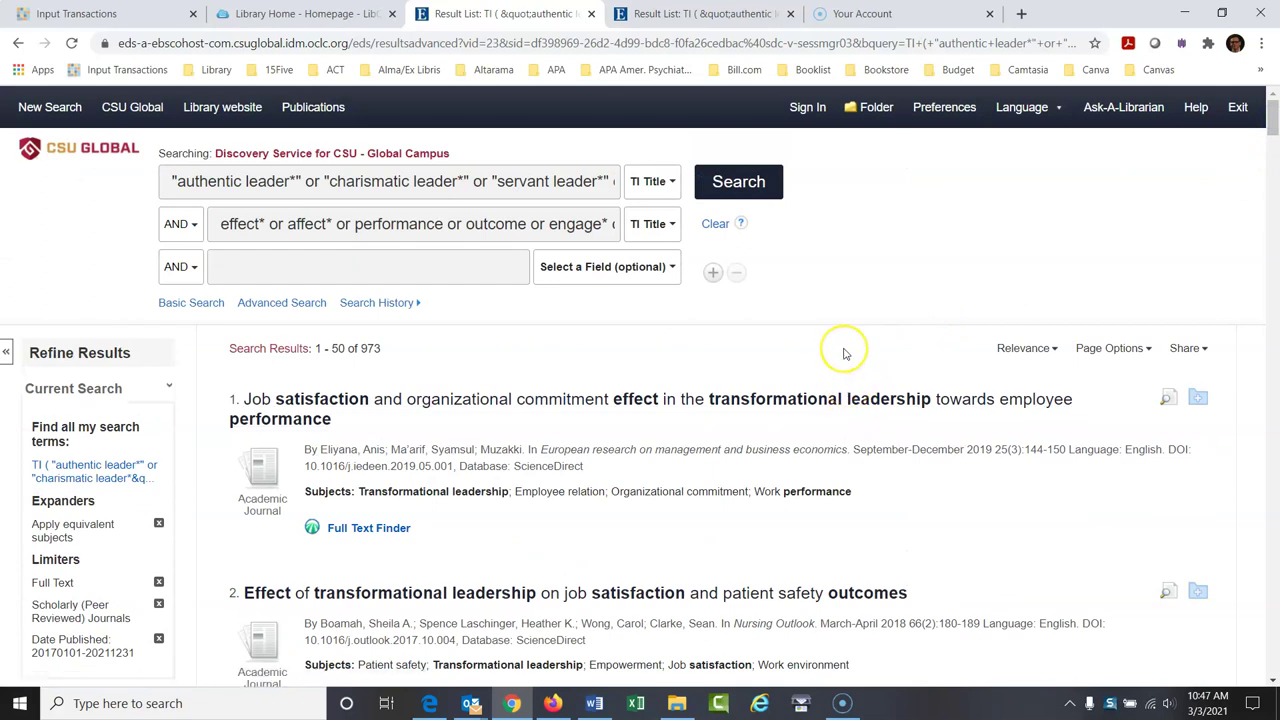
left_click(960, 289)
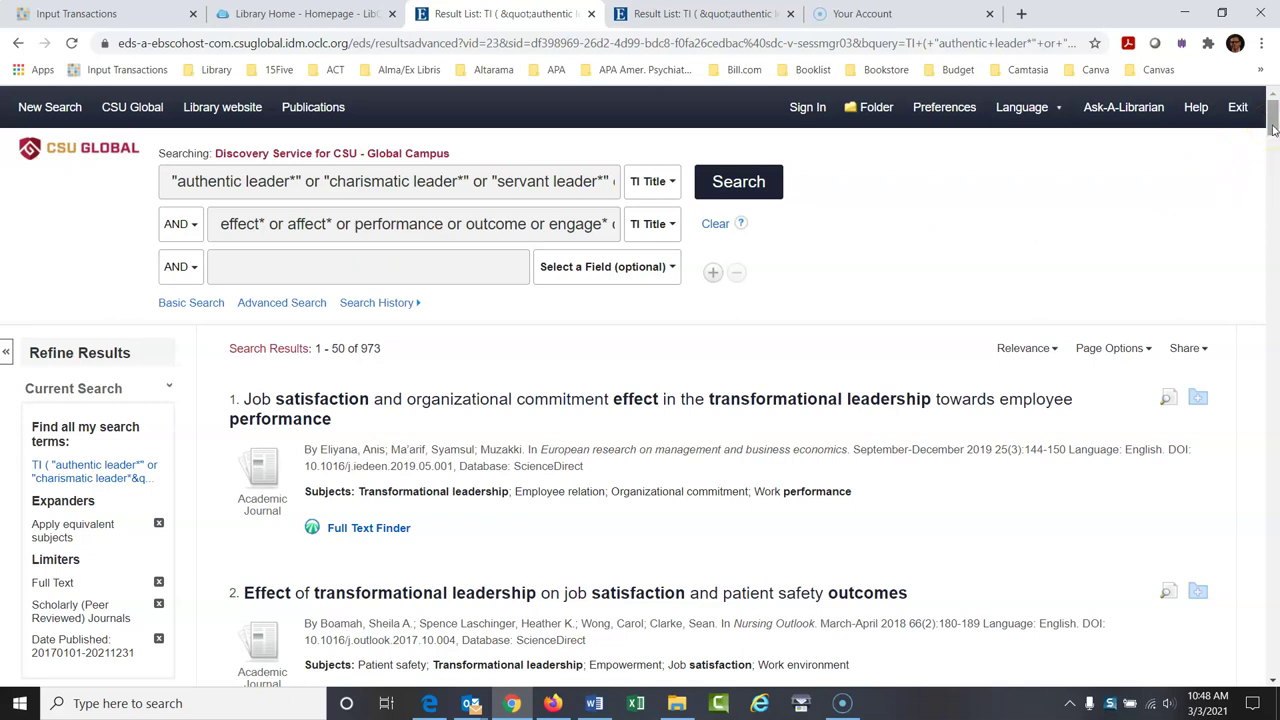
scroll(1273, 128, "down", 2)
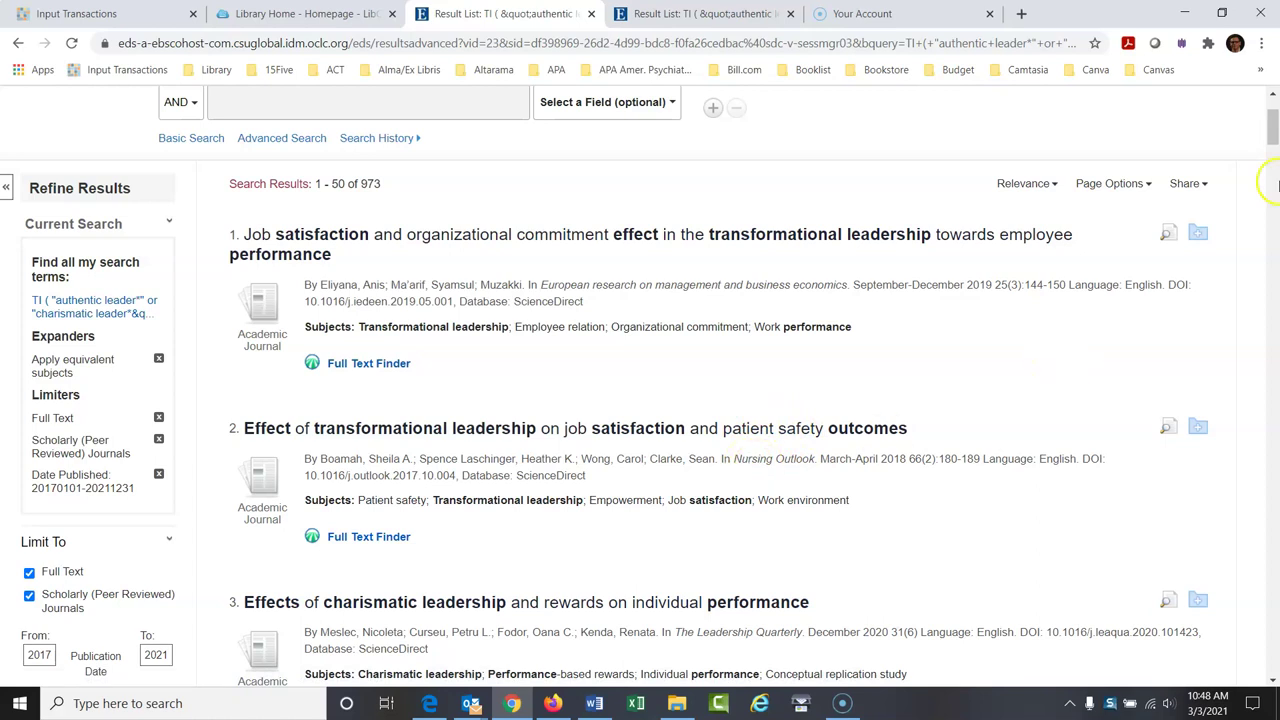
scroll(1274, 118, "up", 2)
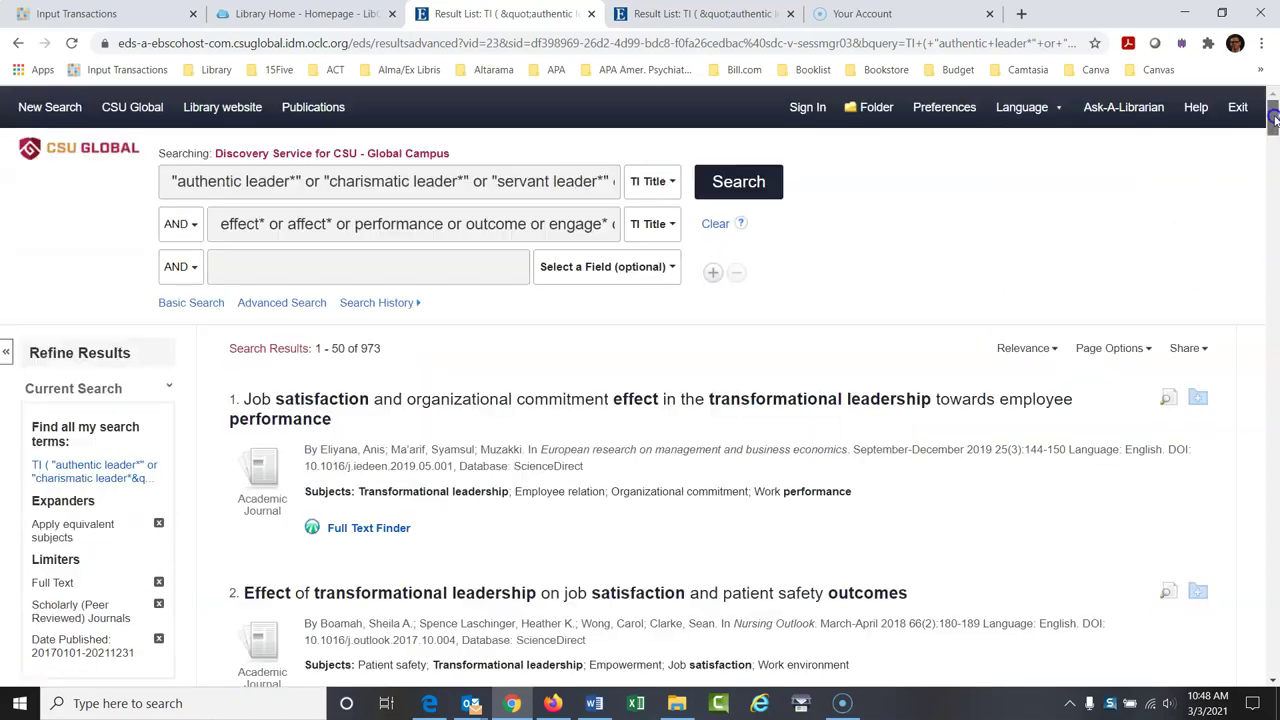
Step: Switch to the Boolean Searching document in Word, review its section on Not, and return to the search results
left_click(594, 703)
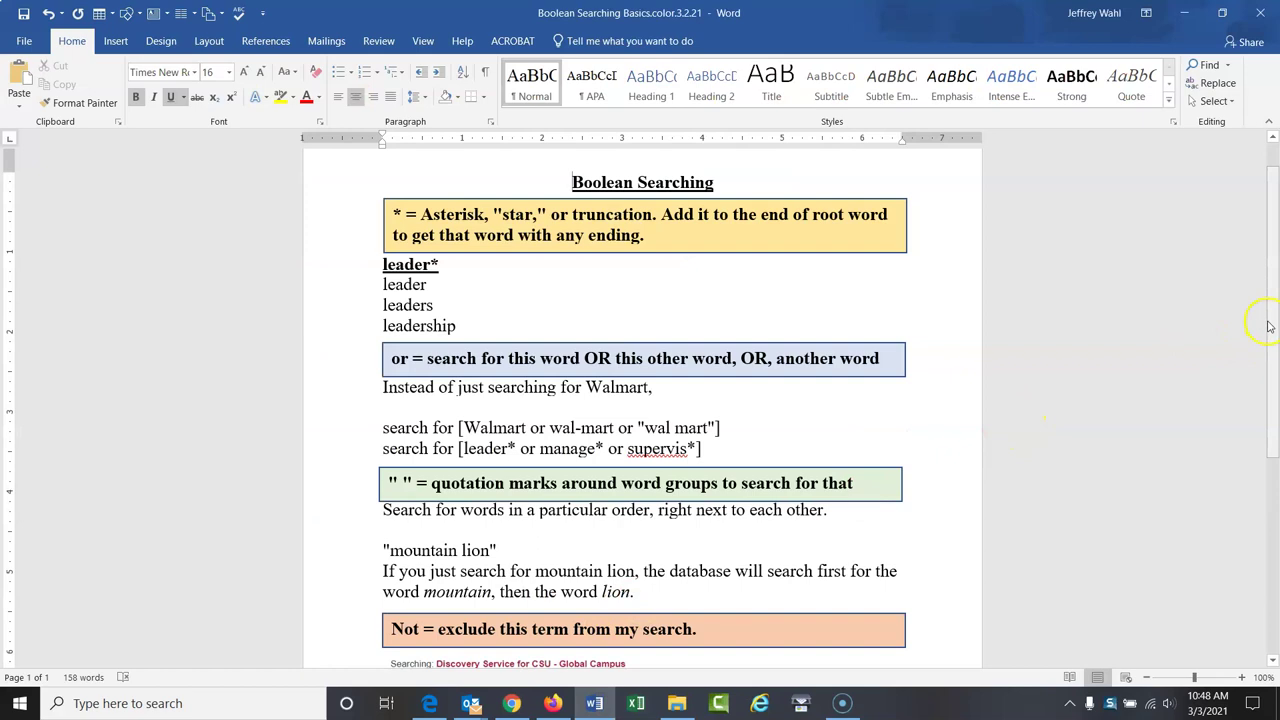
left_click_drag(1273, 336, 1275, 477)
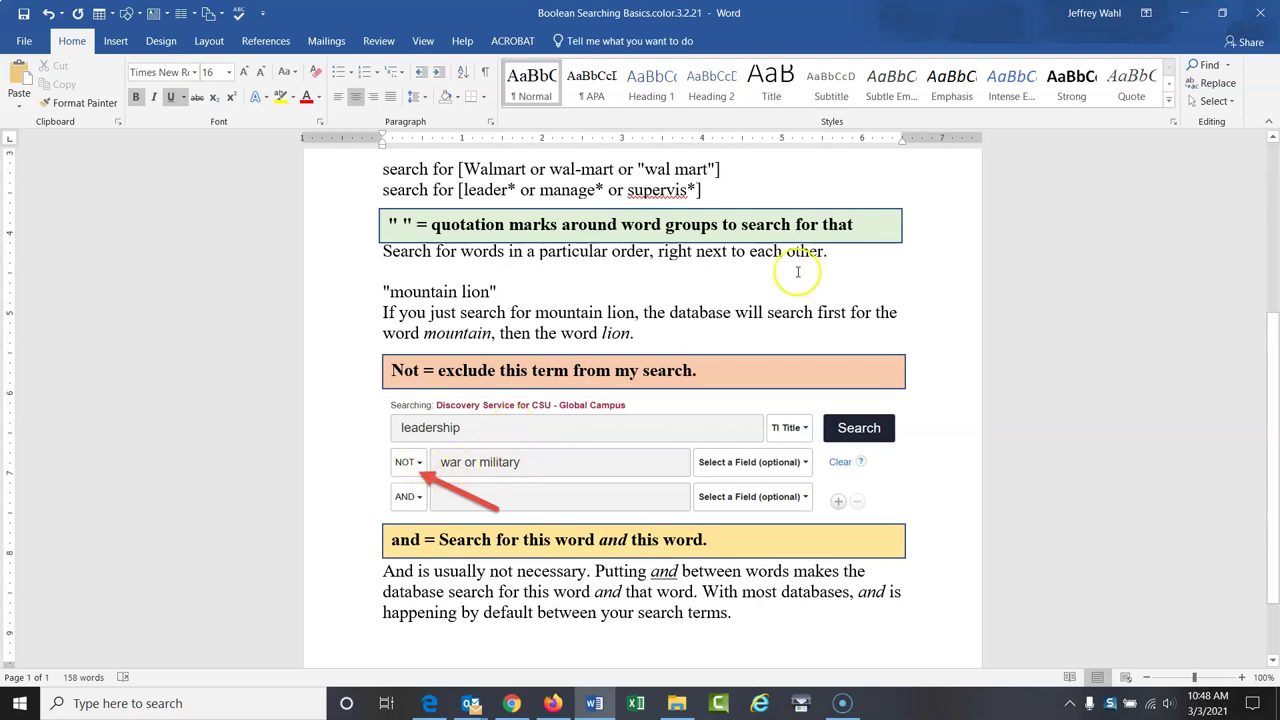
left_click(1186, 12)
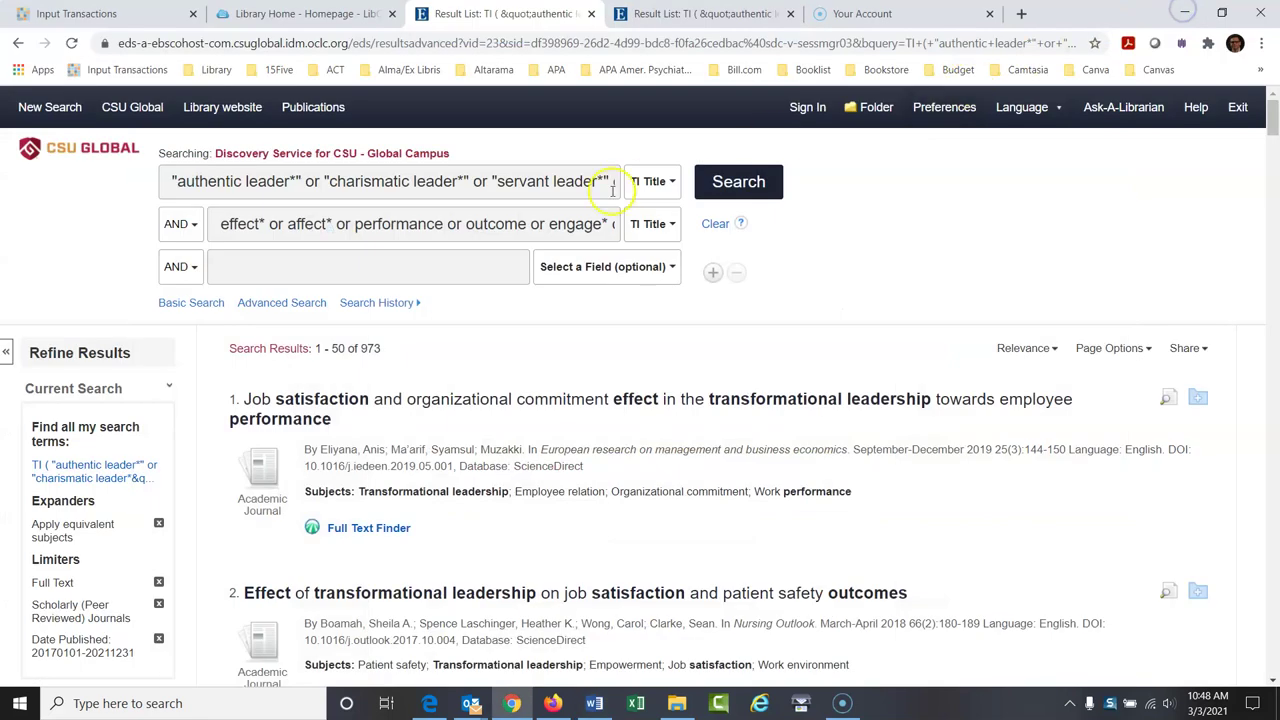
Step: Exclude patient with a third-row NOT condition, leaving its field unselected, and run the search
left_click(194, 274)
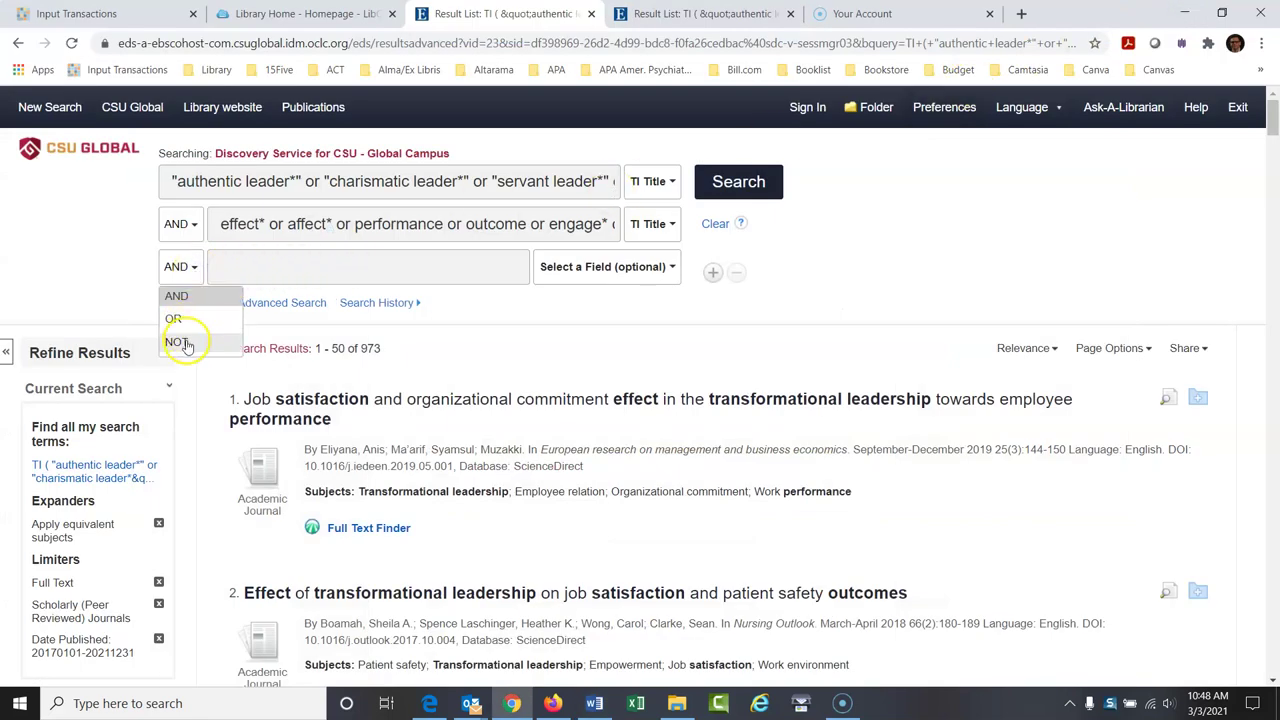
left_click(178, 342)
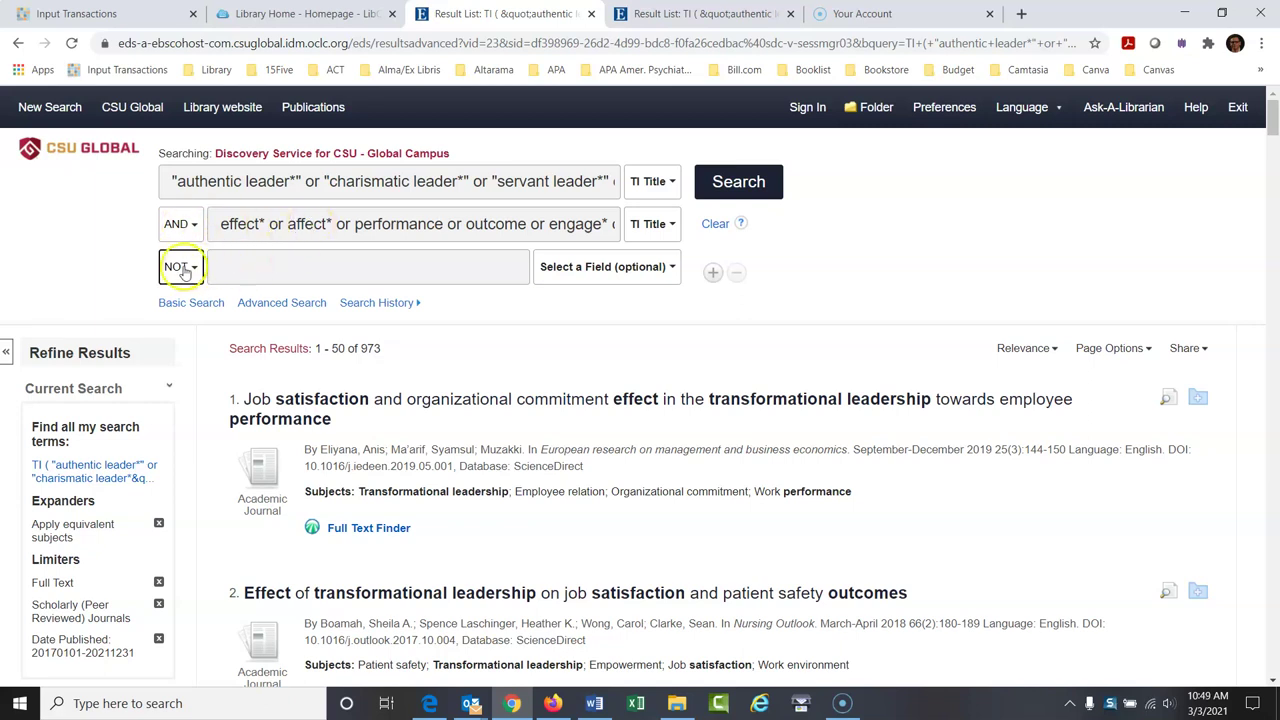
left_click(241, 265)
left_click(239, 266)
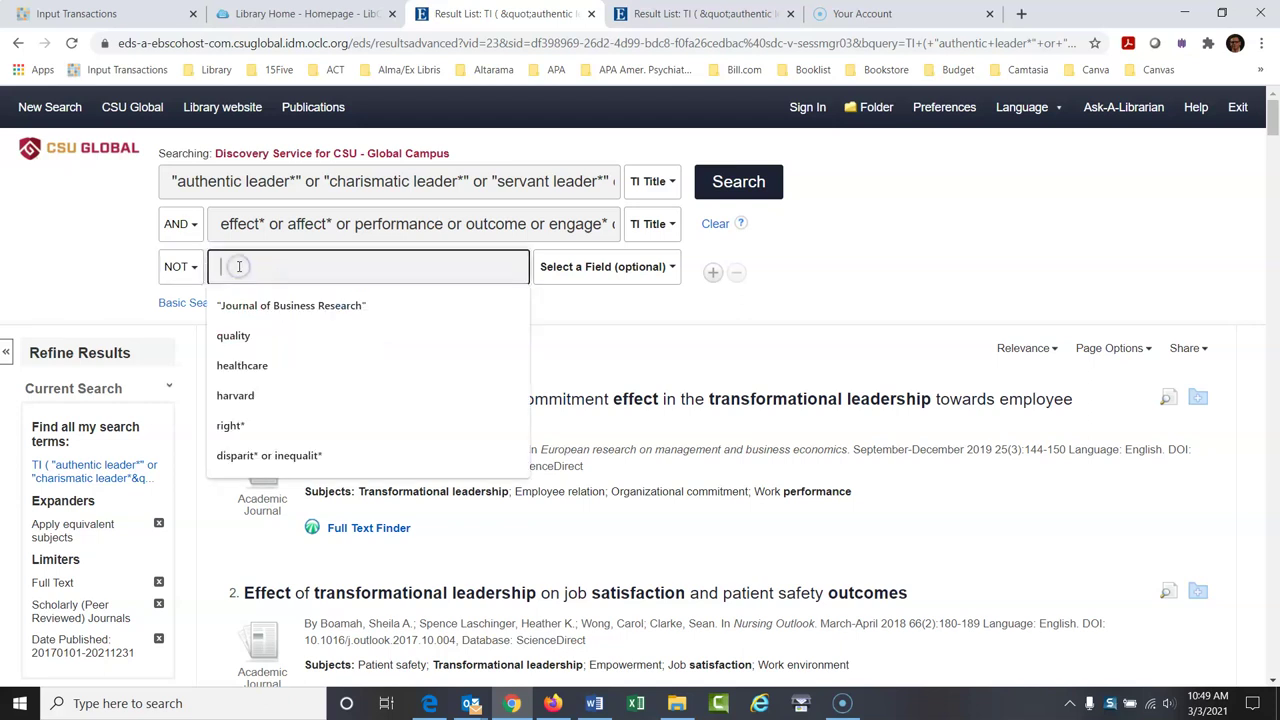
type("patient")
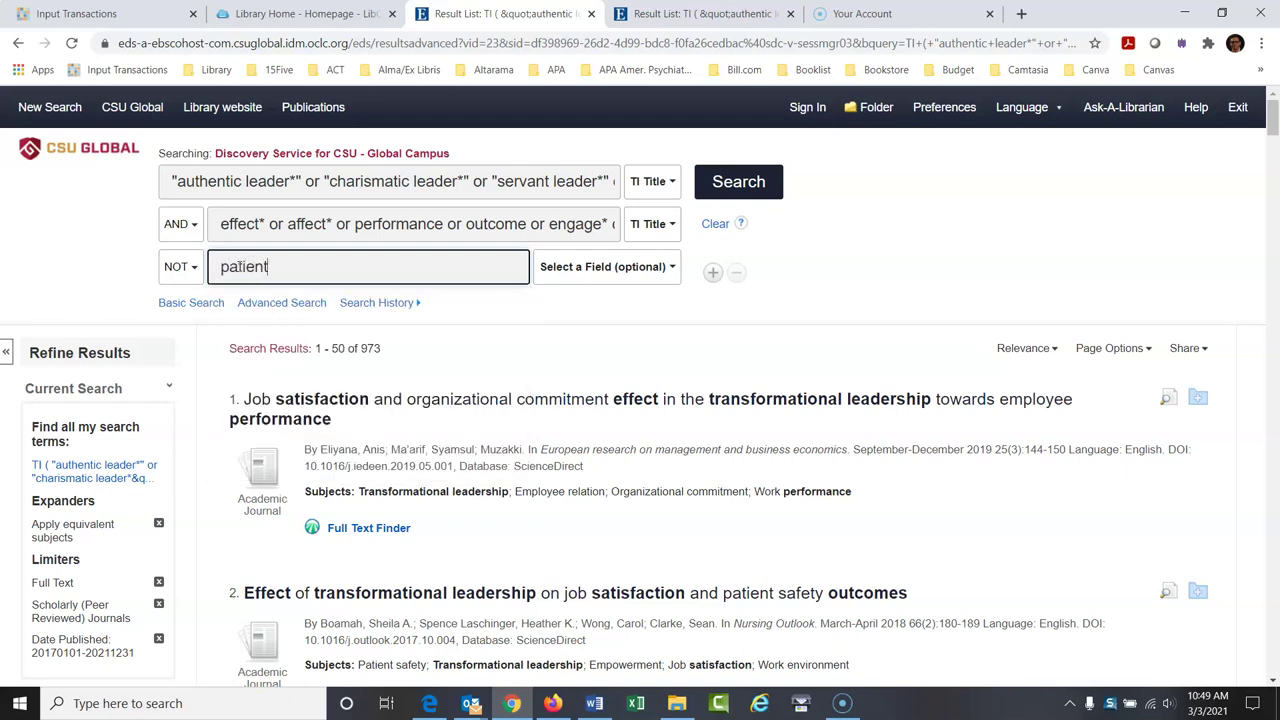
key("Return")
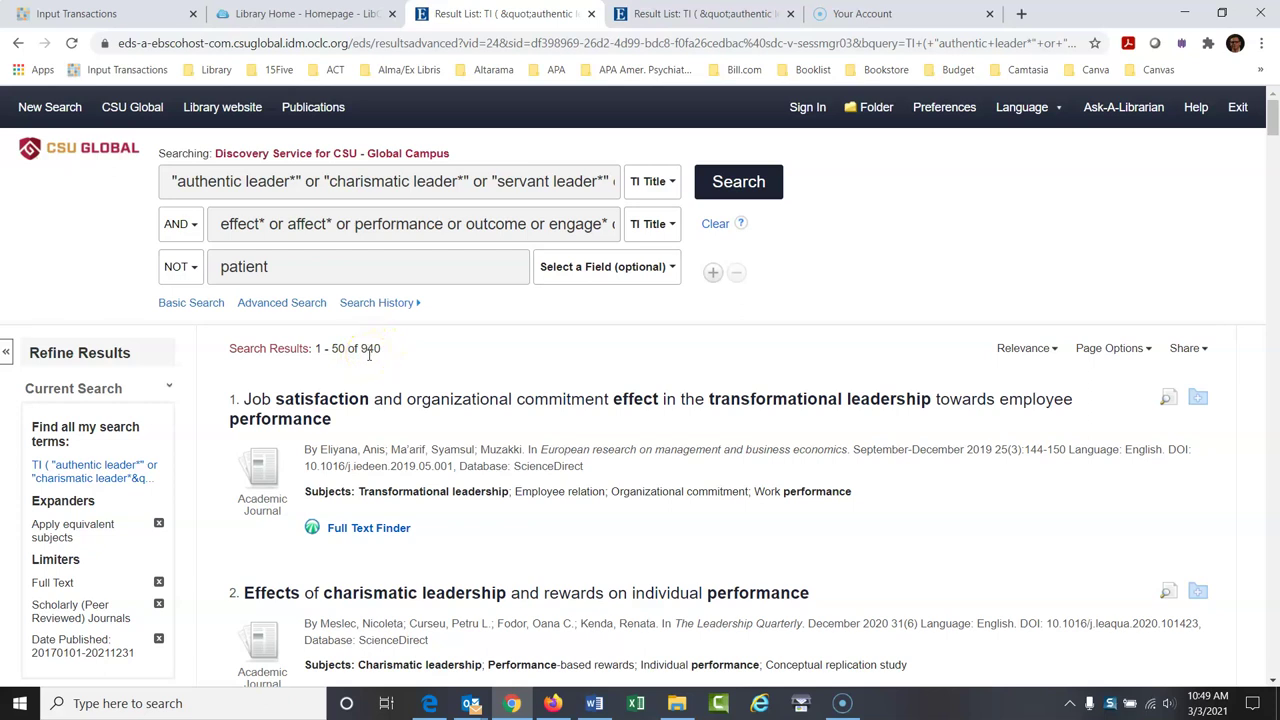
Step: Append or nursing to the excluded third-row term and run the search
left_click(315, 272)
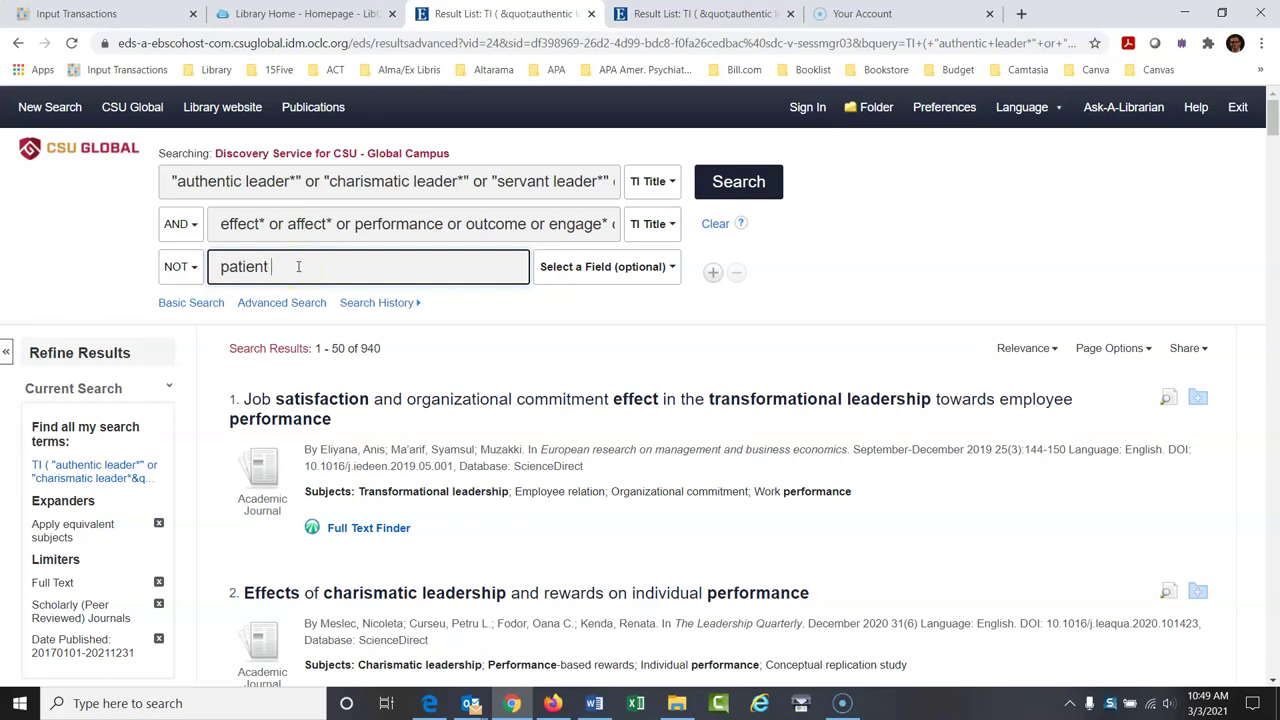
type("or nursing")
key("Return")
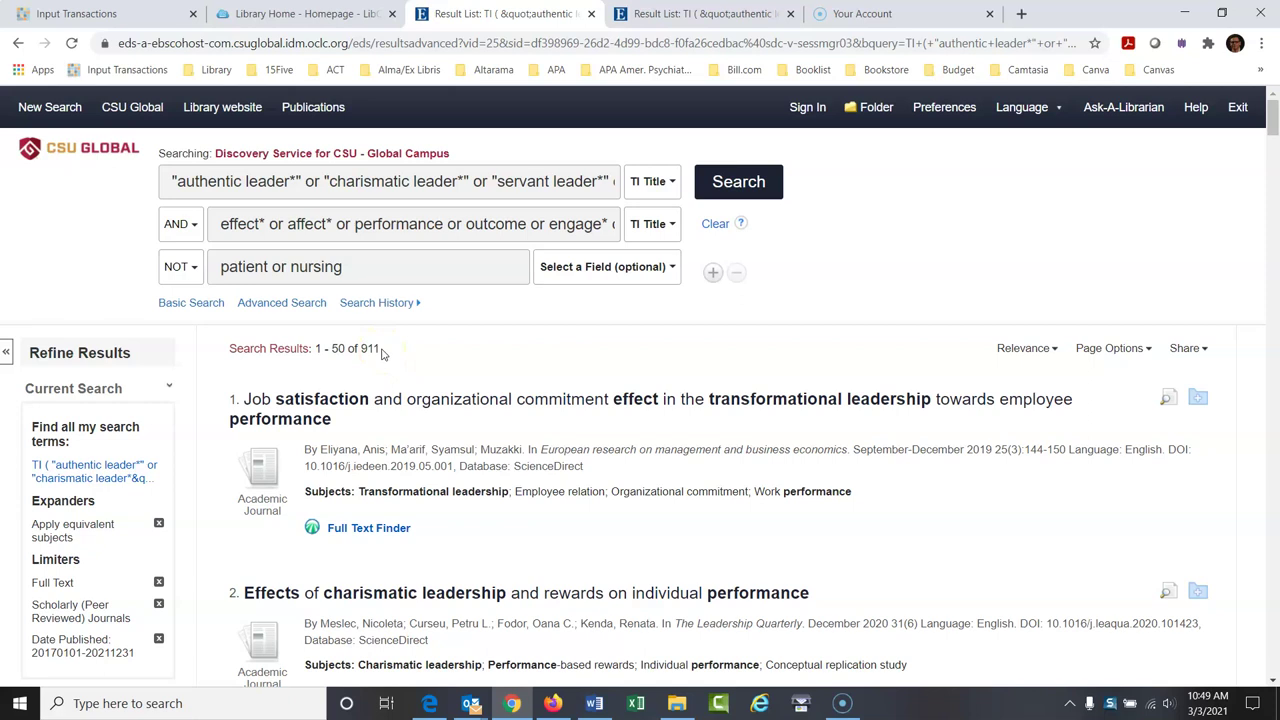
Step: Replace nursing with the truncated term nurs* in the excluded third row and run the search
left_click(373, 267)
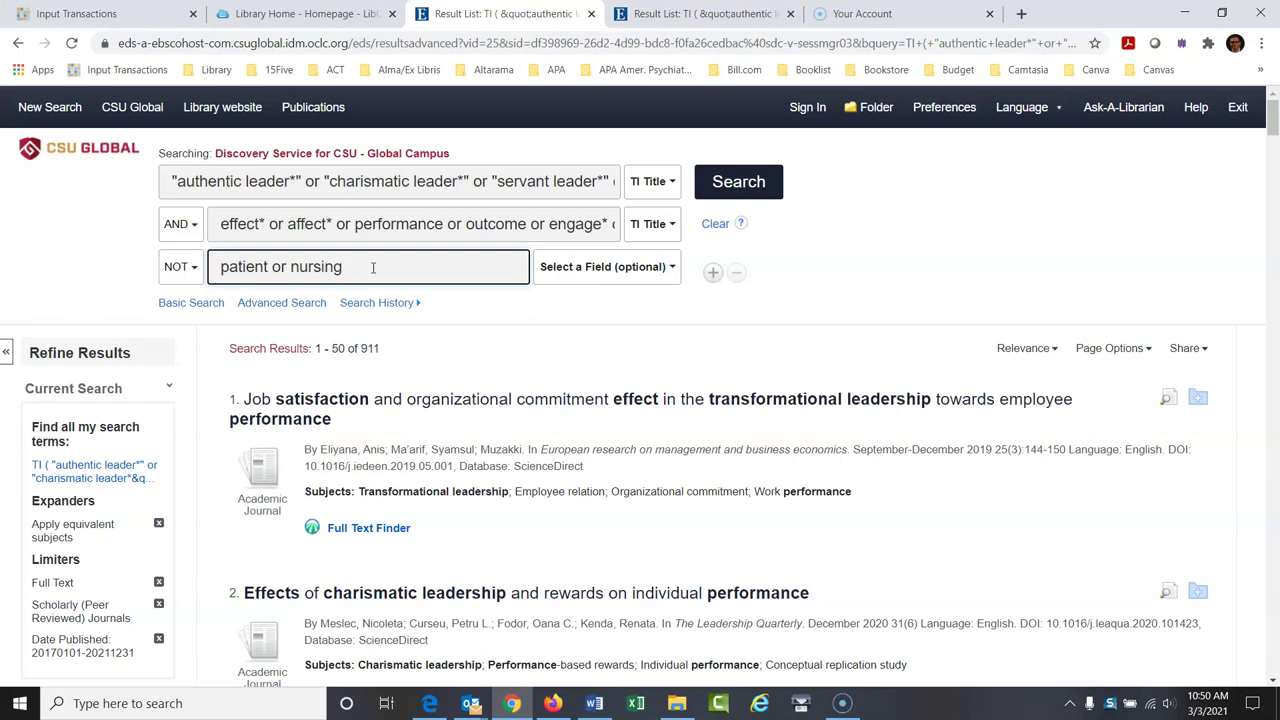
key("BackSpace")
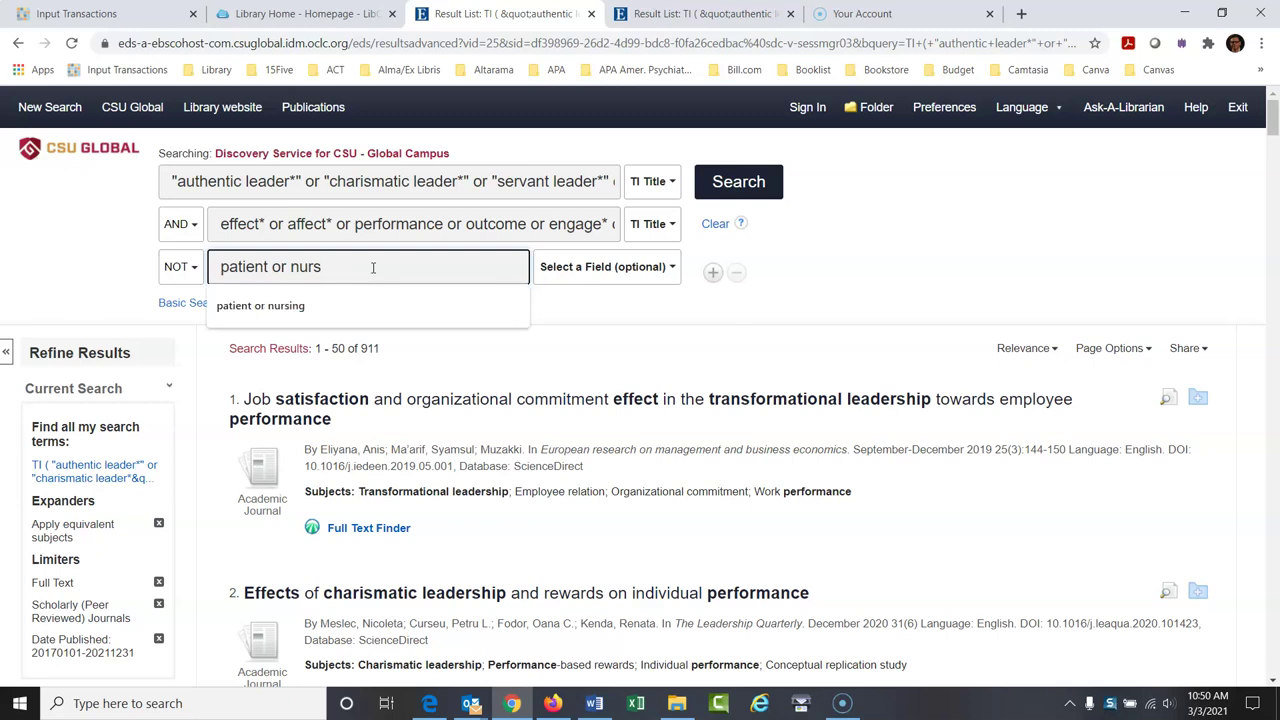
type("*")
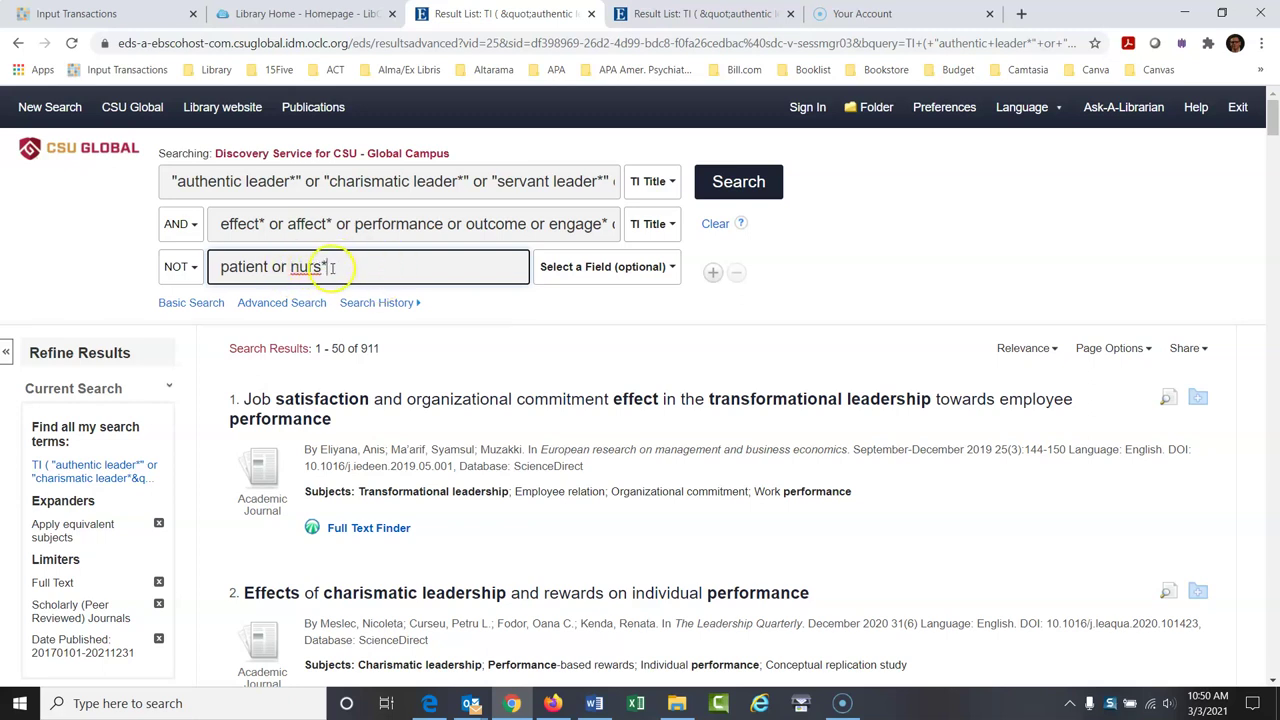
left_click(760, 187)
left_click(738, 181)
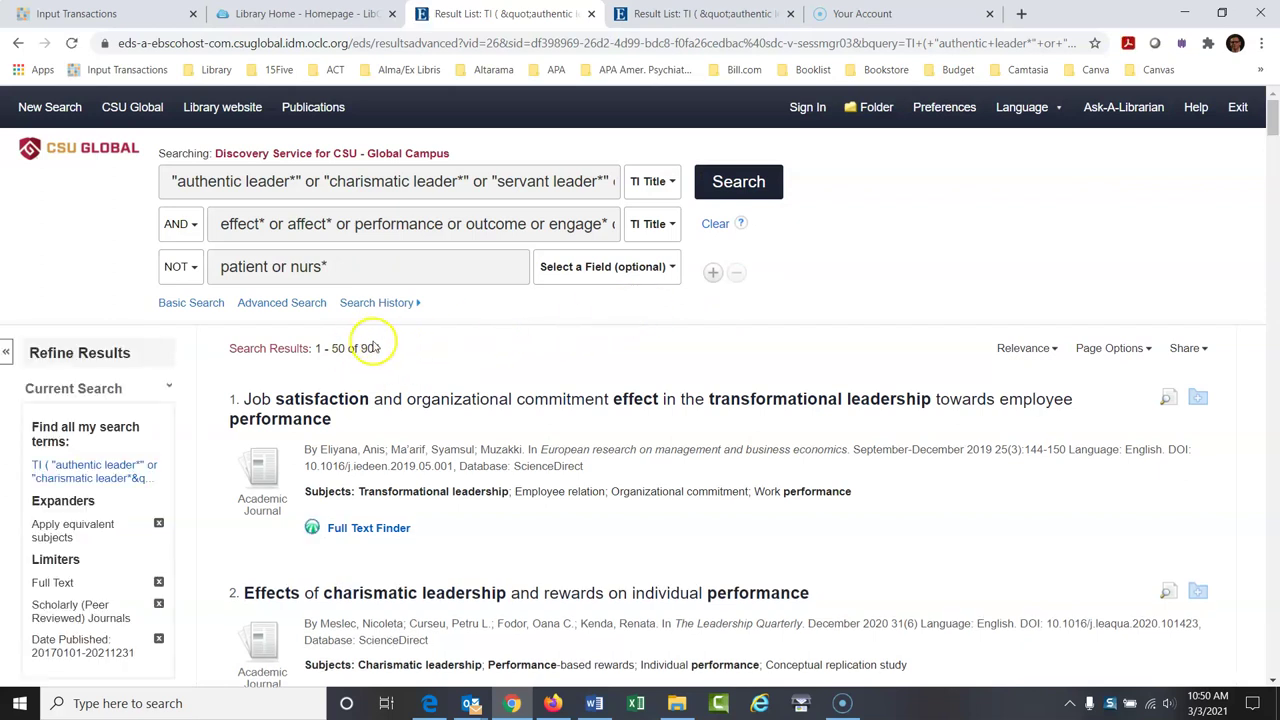
Step: Append or healthcare to the excluded third-row terms, run the search, and look through the first results
left_click(352, 267)
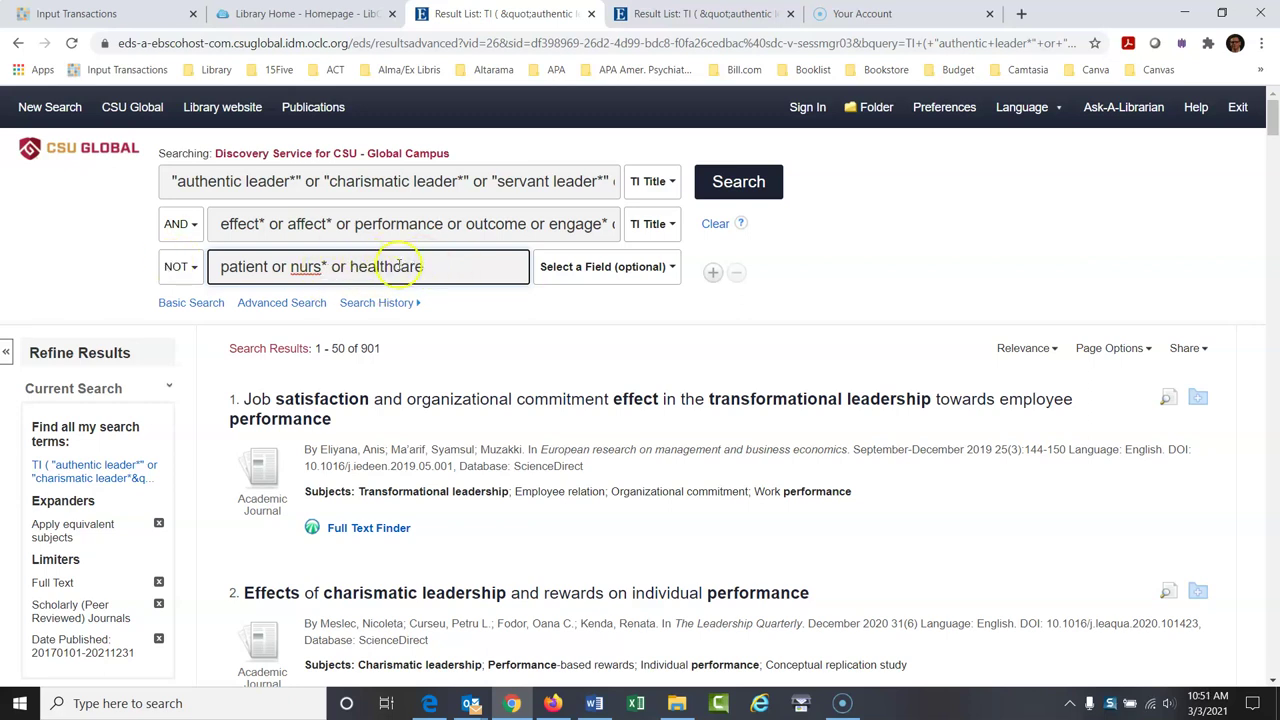
left_click(773, 188)
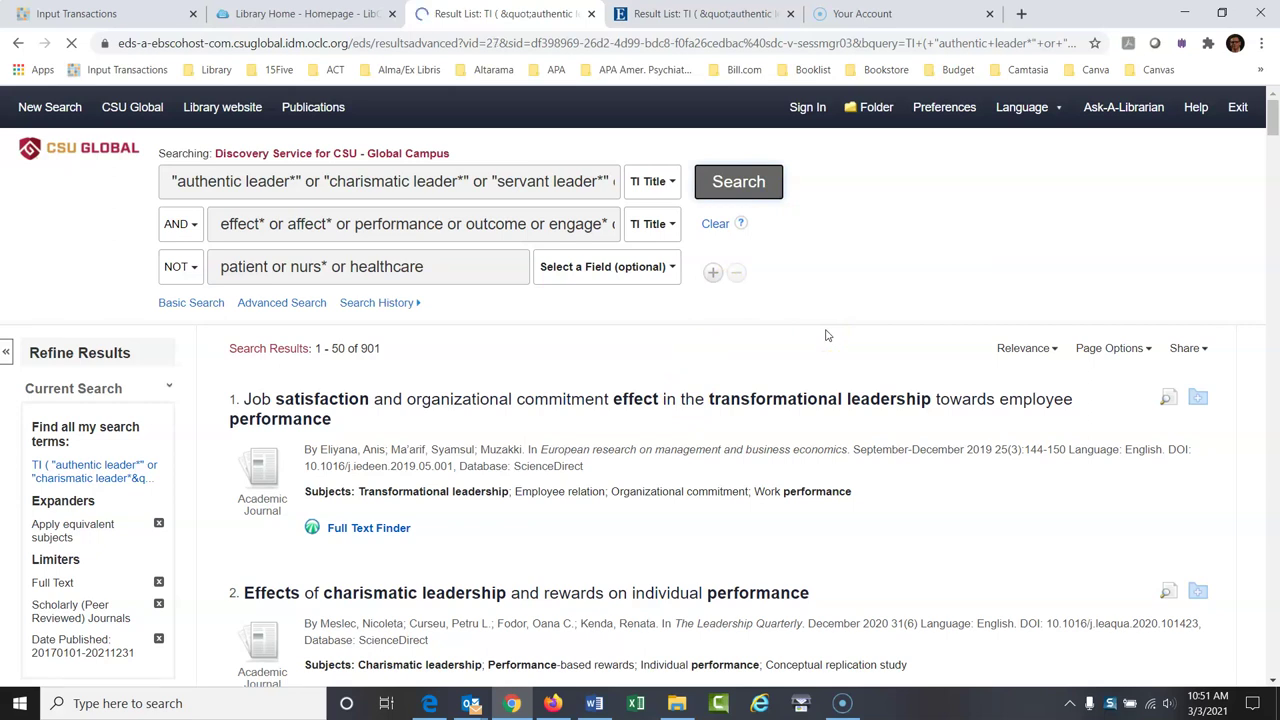
left_click(755, 341)
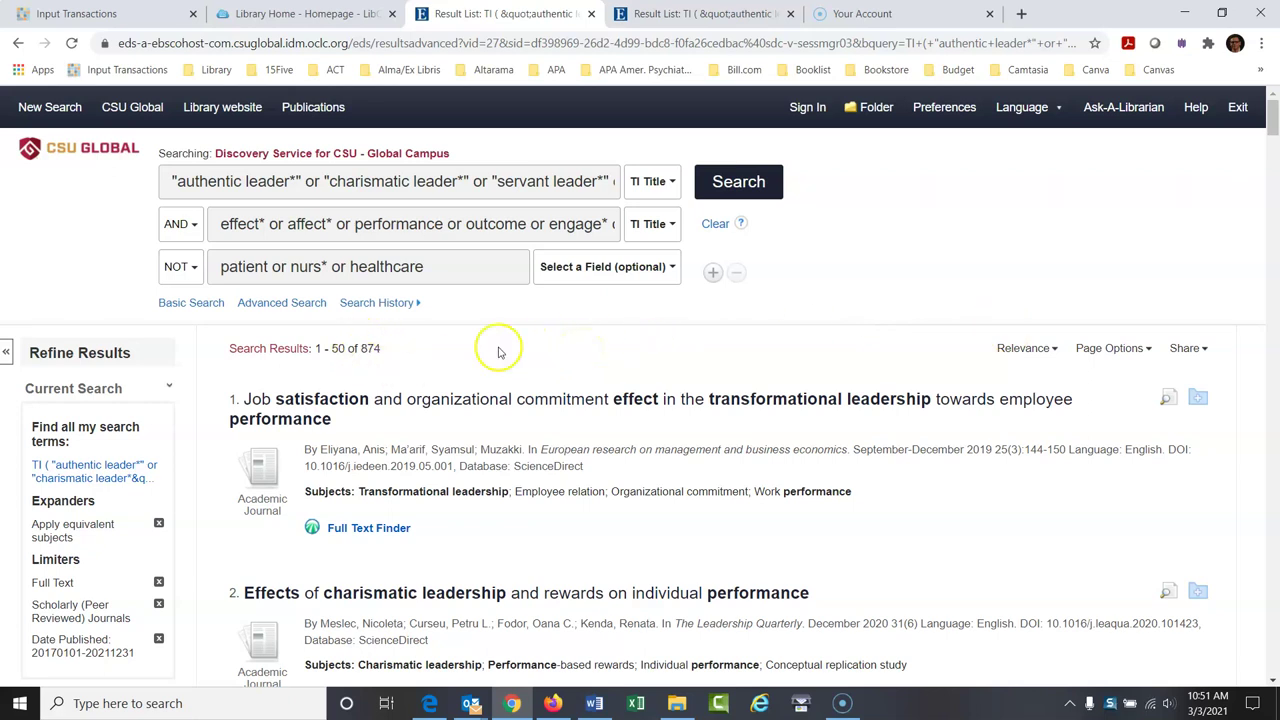
left_click_drag(1272, 143, 1274, 150)
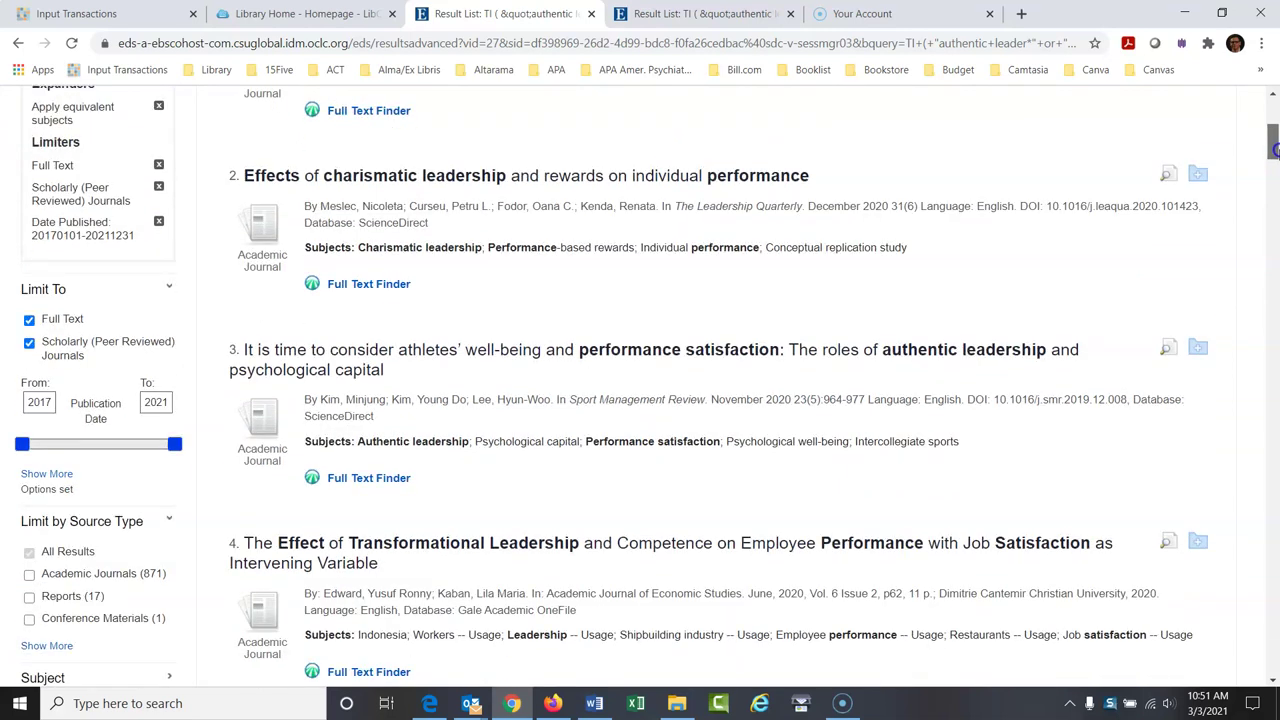
left_click_drag(1274, 150, 1274, 115)
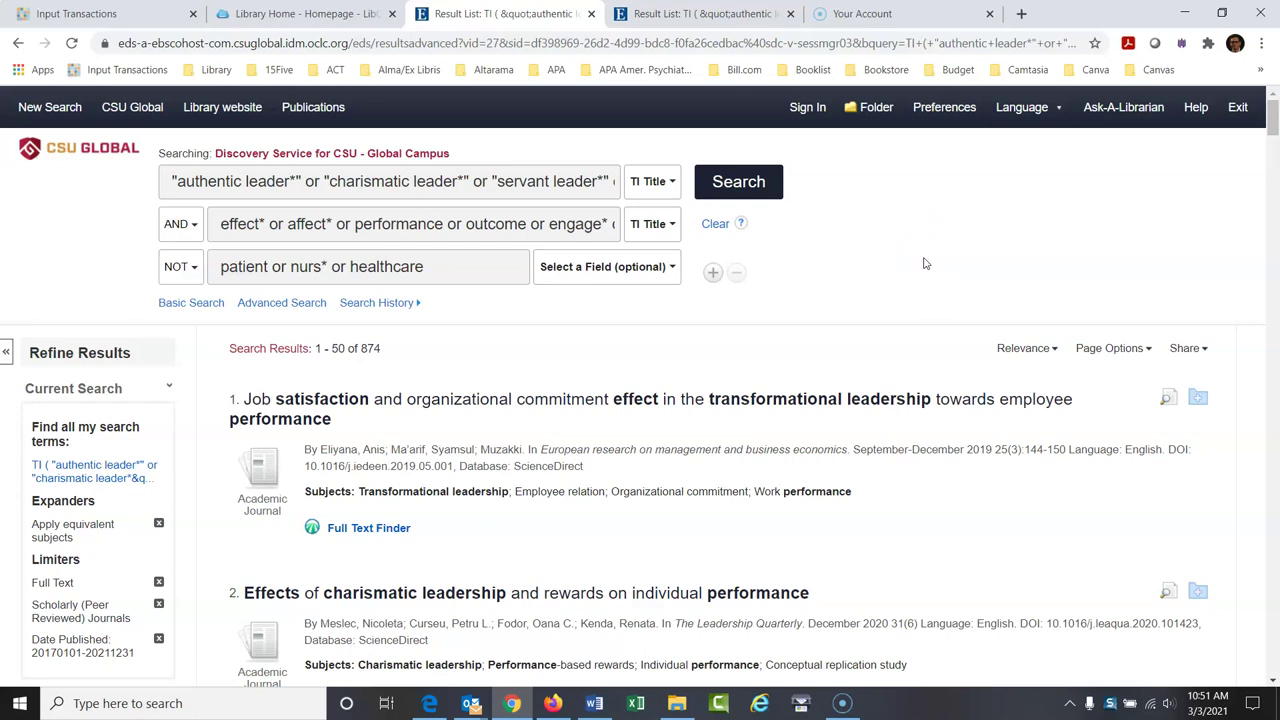
Step: Remove the transformational and transactional leader phrases from the first row, keeping the authentic, charismatic and servant ones, and run the search
left_click(487, 185)
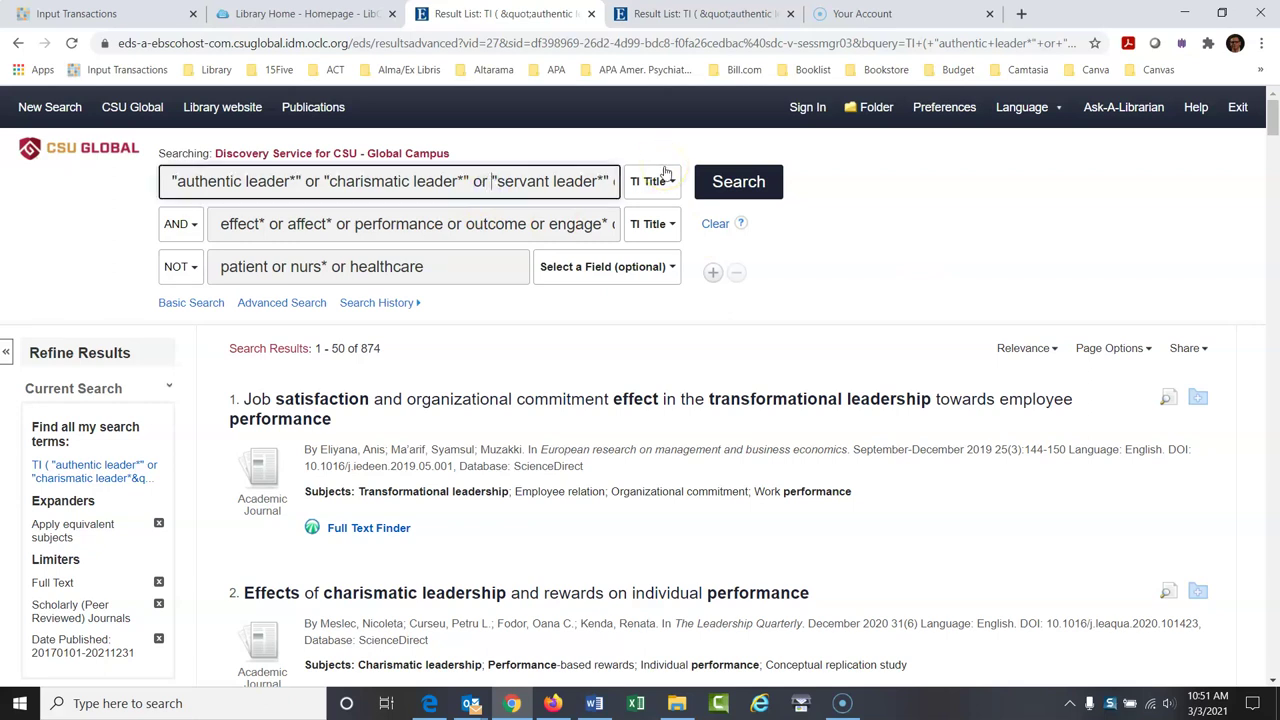
key("Right")
key("Right")
key("Right")
key("Right")
key("Right")
key("Right")
key("Right")
key("Right")
key("Right")
key("Right")
key("Right")
key("Right")
key("Right")
key("Right")
key("Right")
key("Right")
key("Right")
key("Right")
key("Right")
key("Right")
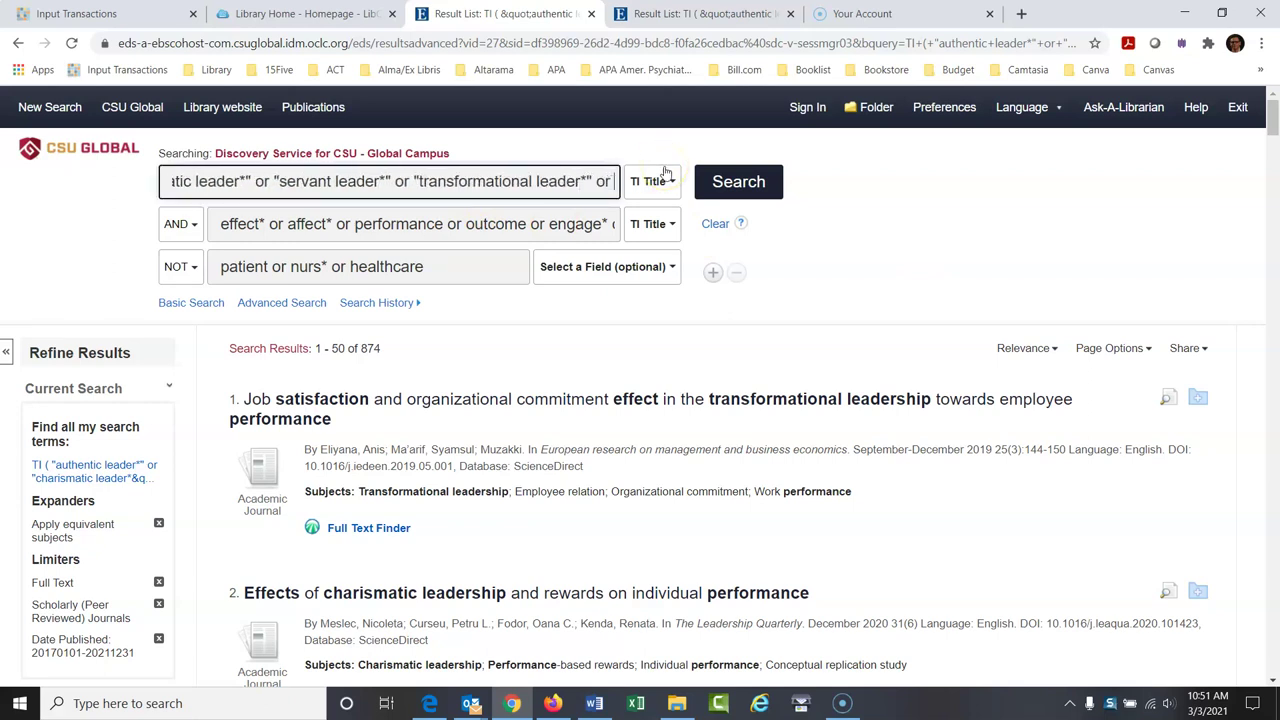
key("Right")
key("Right")
key("Right")
key("Right")
key("Right")
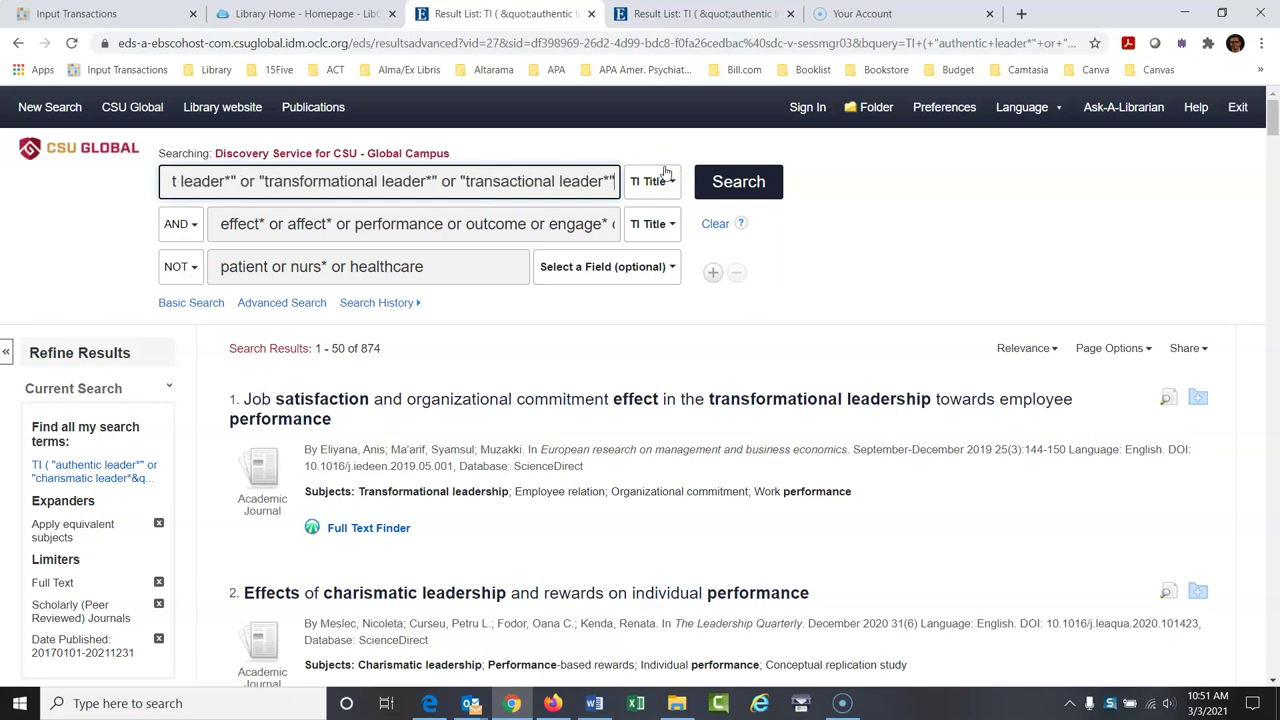
key("BackSpace")
key("BackSpace")
key("BackSpace")
key("BackSpace")
key("BackSpace")
key("BackSpace")
key("BackSpace")
key("BackSpace")
key("BackSpace")
key("BackSpace")
key("BackSpace")
key("BackSpace")
key("BackSpace")
key("BackSpace")
key("BackSpace")
key("BackSpace")
key("BackSpace")
key("BackSpace")
key("BackSpace")
key("BackSpace")
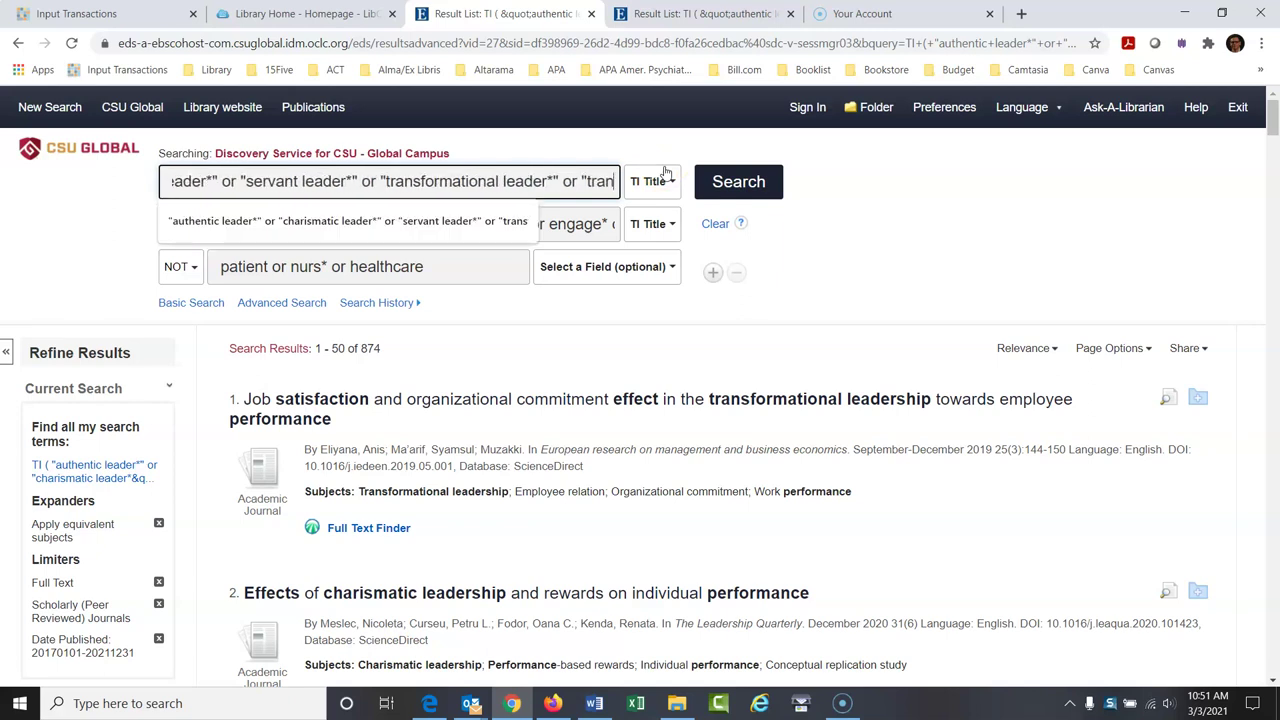
key("BackSpace")
key("BackSpace")
key("BackSpace")
key("BackSpace")
key("BackSpace")
key("BackSpace")
key("BackSpace")
key("BackSpace")
key("BackSpace")
key("BackSpace")
key("BackSpace")
key("BackSpace")
key("BackSpace")
key("BackSpace")
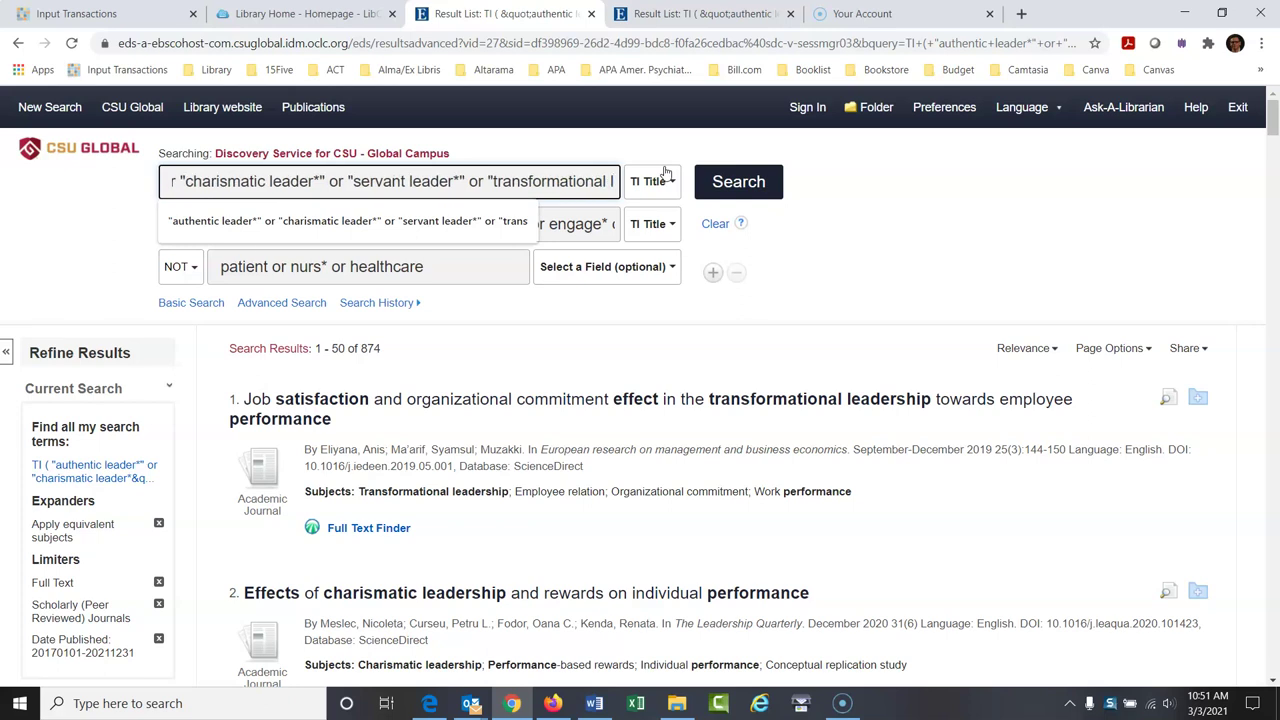
key("BackSpace")
key("BackSpace")
key("BackSpace")
key("BackSpace")
key("BackSpace")
key("BackSpace")
key("BackSpace")
key("BackSpace")
key("BackSpace")
key("BackSpace")
key("BackSpace")
key("BackSpace")
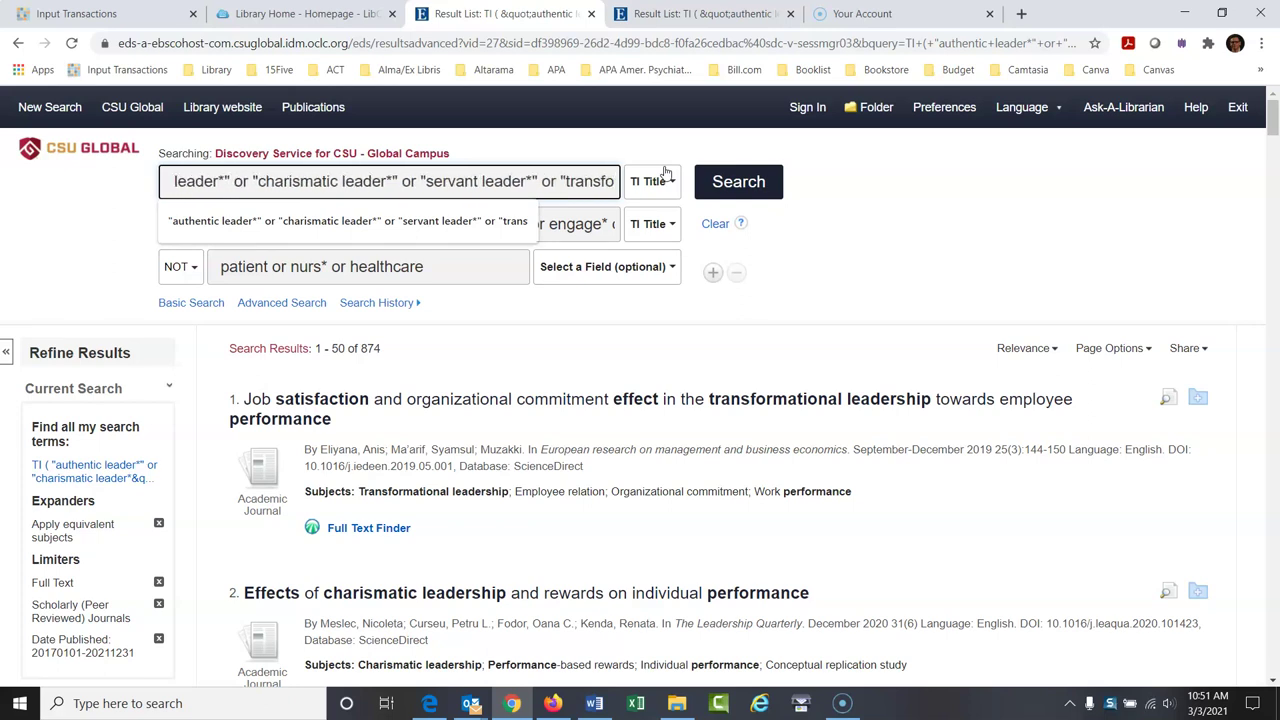
key("BackSpace")
key("BackSpace")
key("BackSpace")
key("BackSpace")
key("BackSpace")
key("BackSpace")
key("BackSpace")
key("BackSpace")
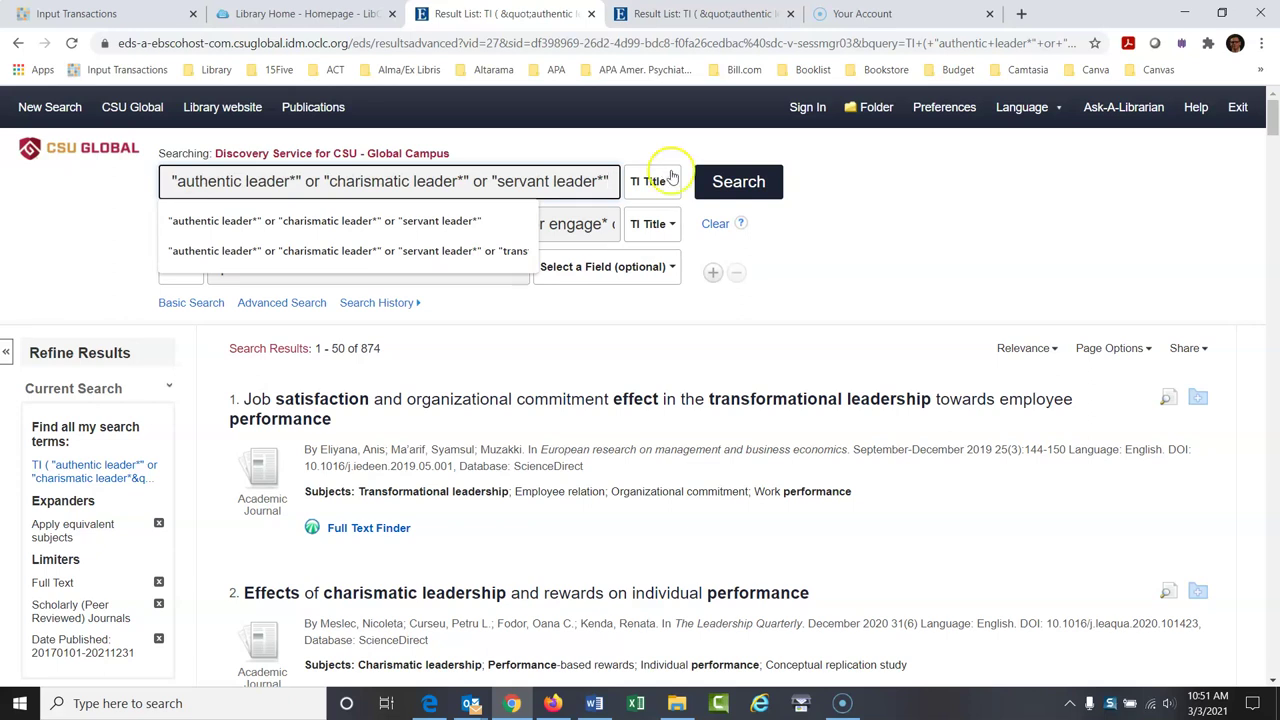
left_click(910, 237)
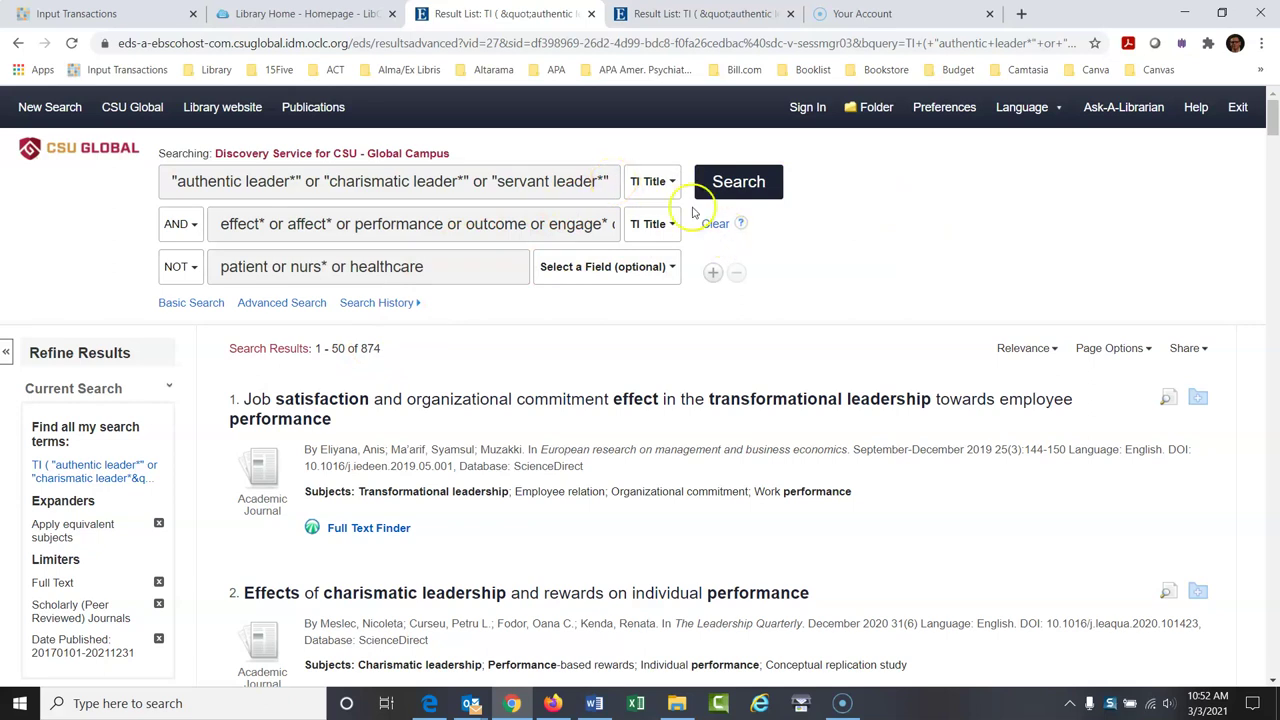
left_click(748, 189)
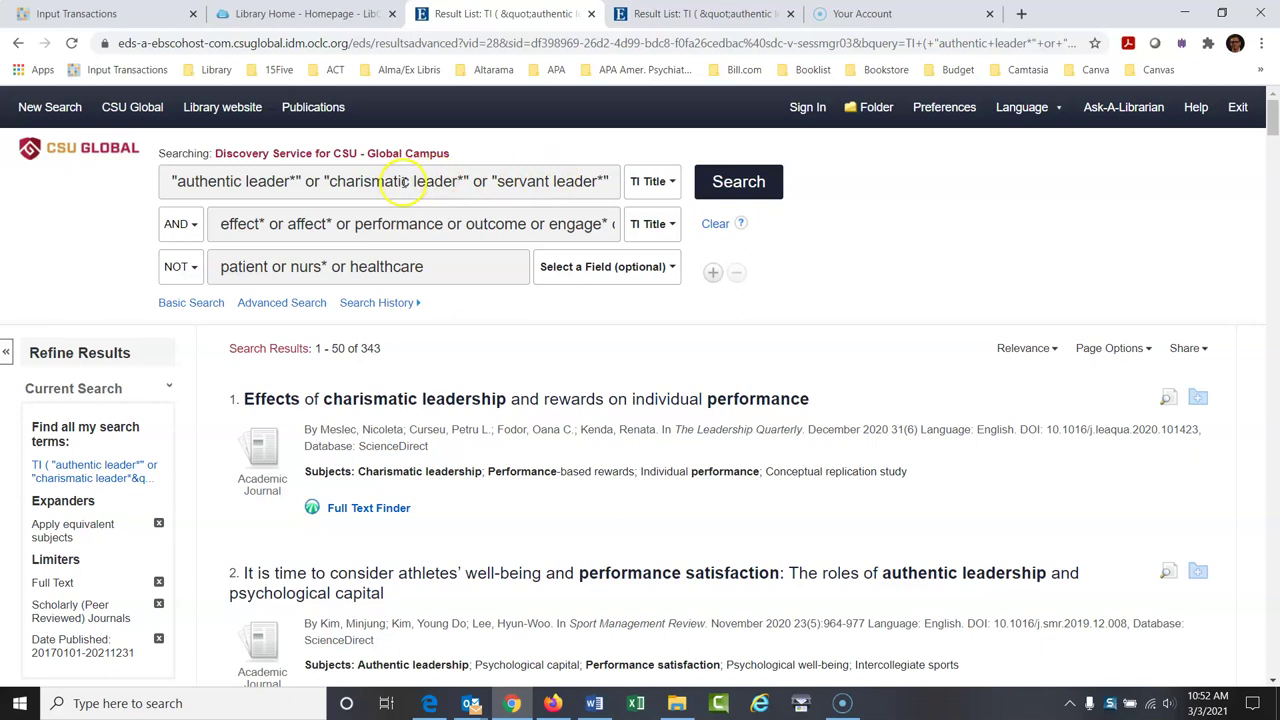
Step: Remove the authentic leader phrase from the first row, leaving "charismatic leader*" or "servant leader*", and run the search
left_click(326, 182)
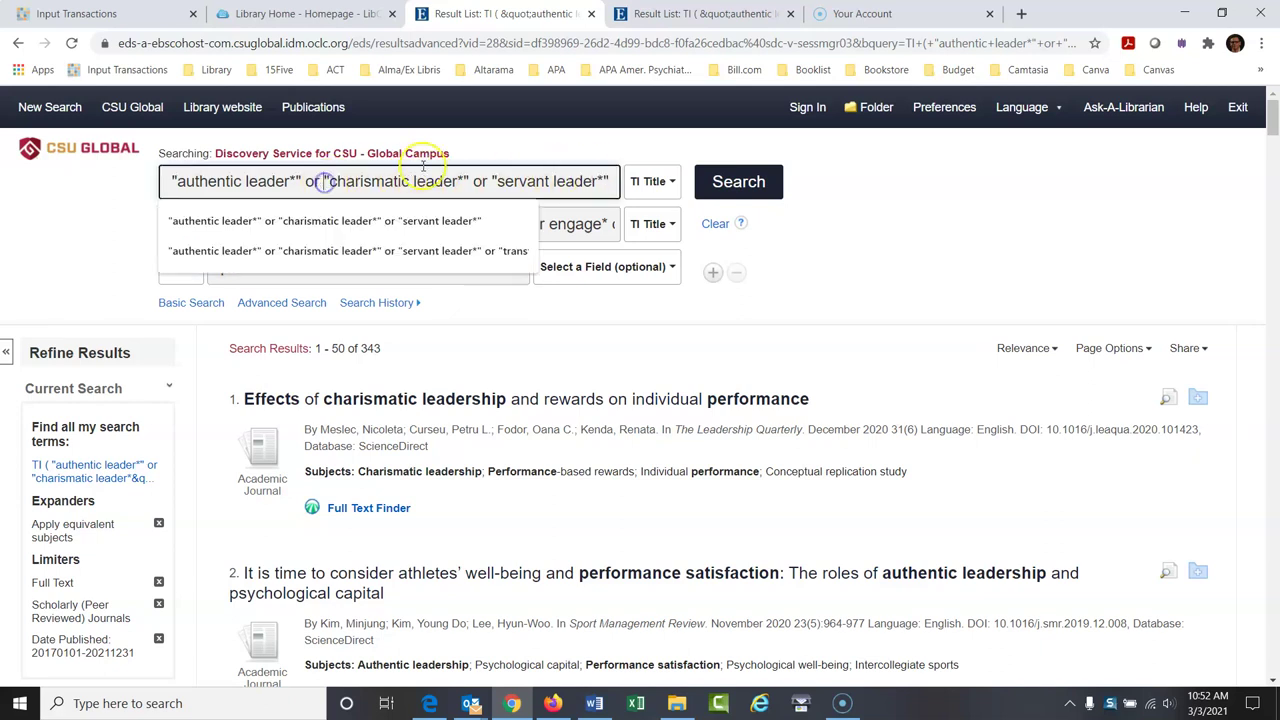
key("BackSpace")
key("BackSpace")
key("BackSpace")
key("BackSpace")
key("BackSpace")
key("BackSpace")
key("BackSpace")
key("BackSpace")
key("BackSpace")
key("BackSpace")
key("BackSpace")
key("BackSpace")
key("BackSpace")
key("BackSpace")
key("BackSpace")
key("BackSpace")
key("BackSpace")
key("BackSpace")
key("BackSpace")
key("BackSpace")
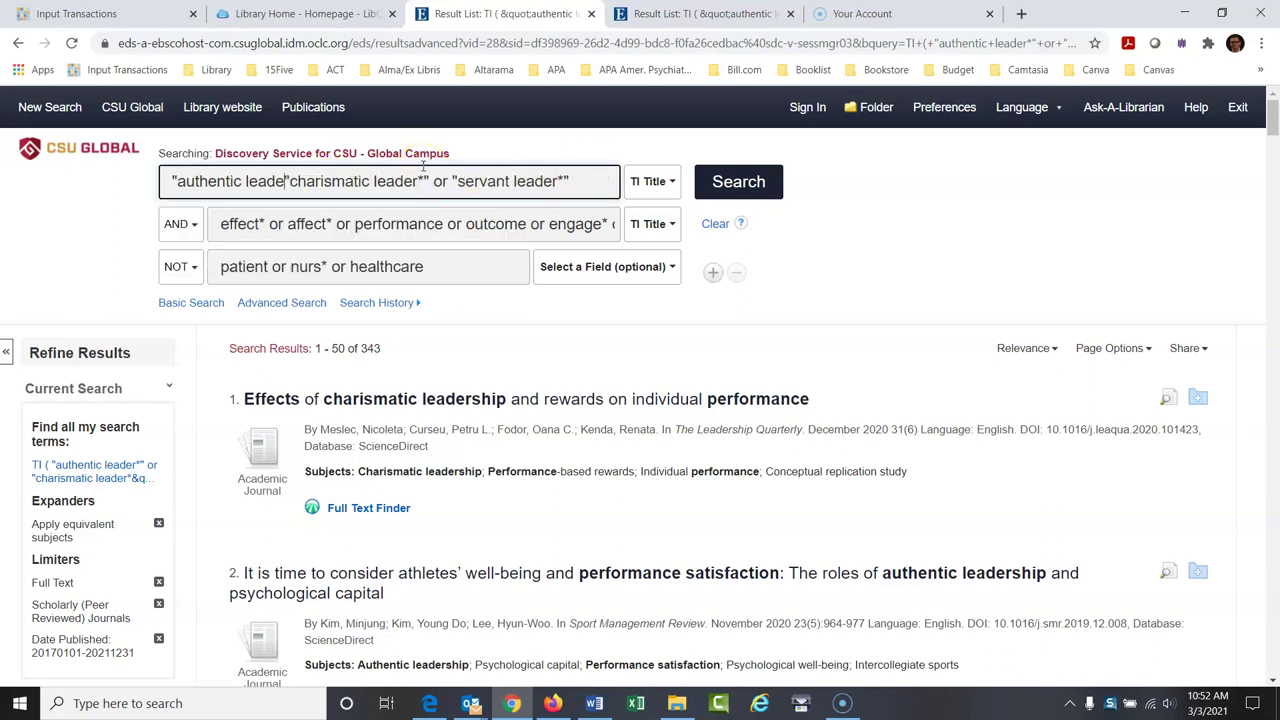
left_click(746, 174)
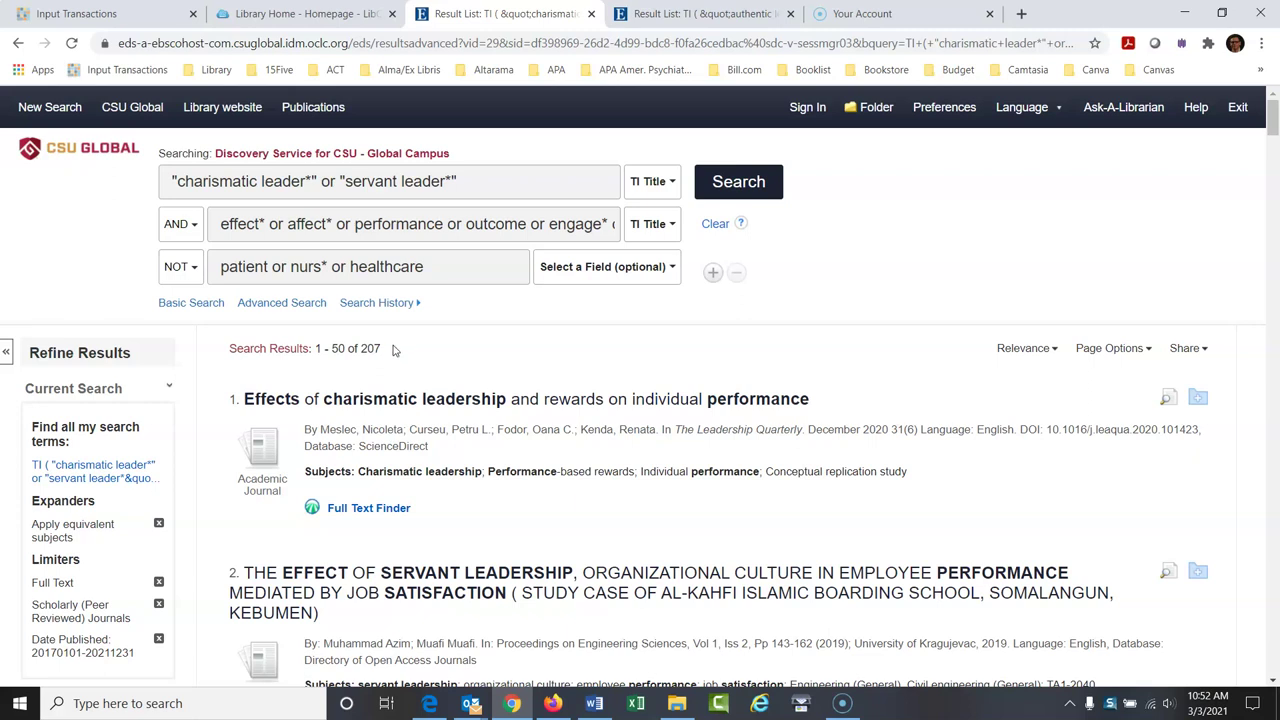
Step: Remove the outcome, engage* and satisfaction terms from the end of the second search row
left_click(575, 224)
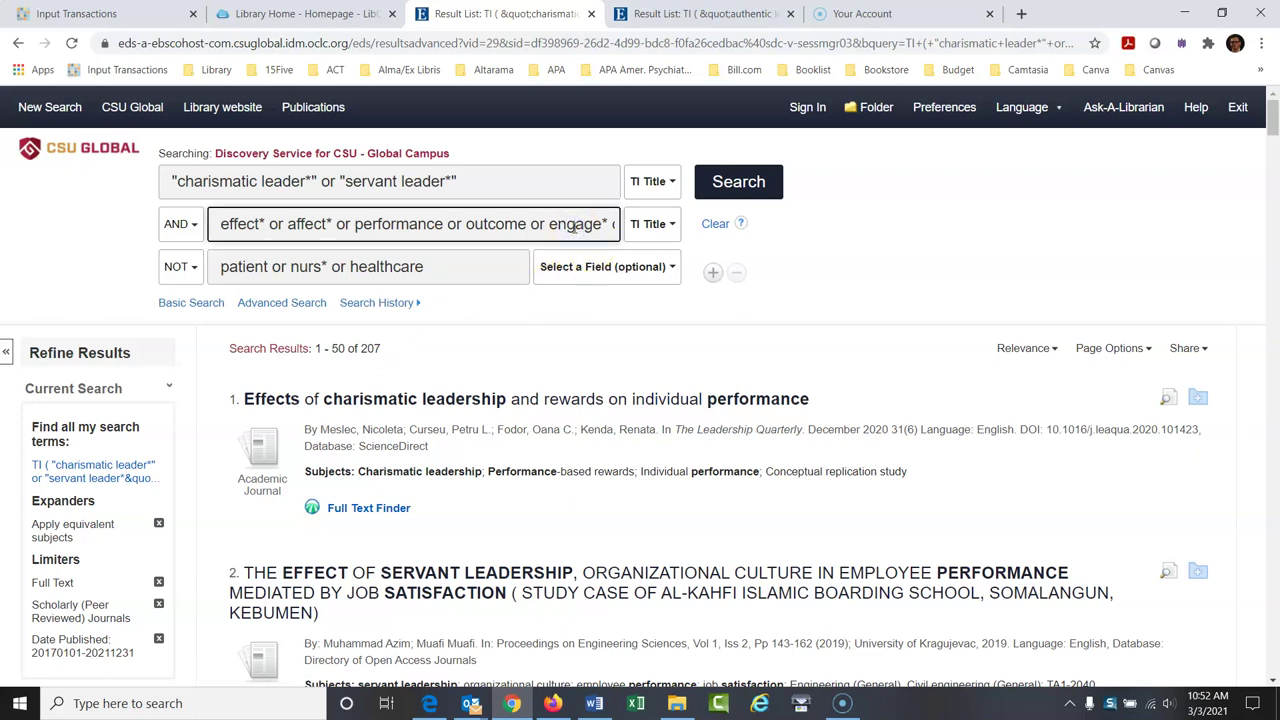
key("End")
type("satisfaction")
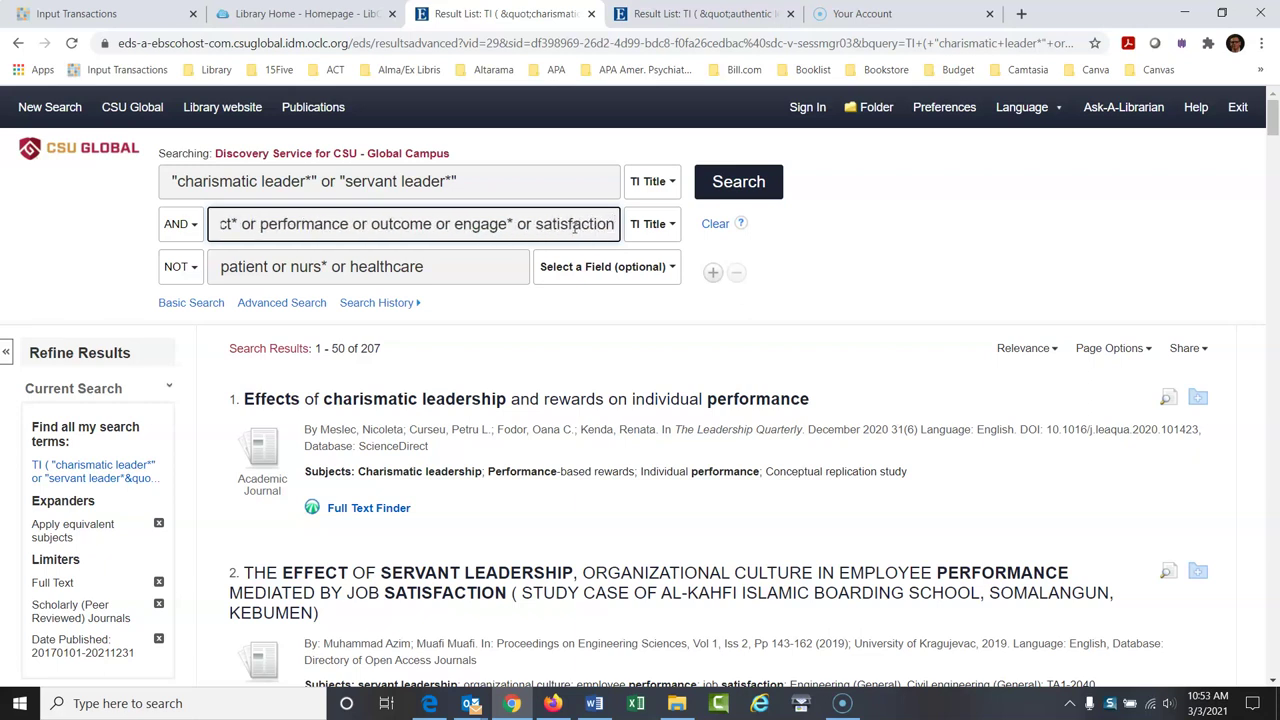
key("BackSpace")
key("BackSpace")
key("BackSpace")
key("BackSpace")
key("BackSpace")
key("BackSpace")
key("BackSpace")
key("BackSpace")
key("BackSpace")
key("BackSpace")
key("BackSpace")
key("BackSpace")
key("BackSpace")
key("BackSpace")
key("BackSpace")
key("BackSpace")
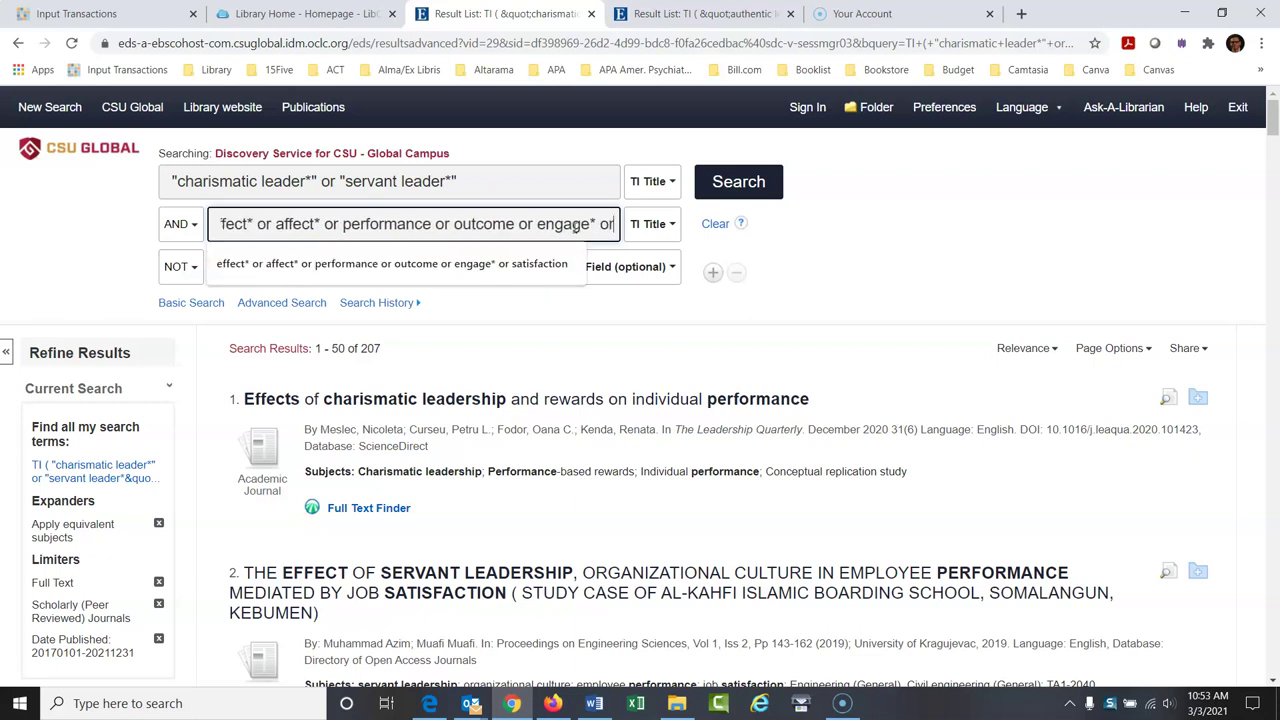
key("BackSpace")
key("BackSpace")
key("BackSpace")
key("BackSpace")
key("BackSpace")
key("BackSpace")
key("BackSpace")
key("BackSpace")
key("BackSpace")
key("BackSpace")
key("BackSpace")
key("BackSpace")
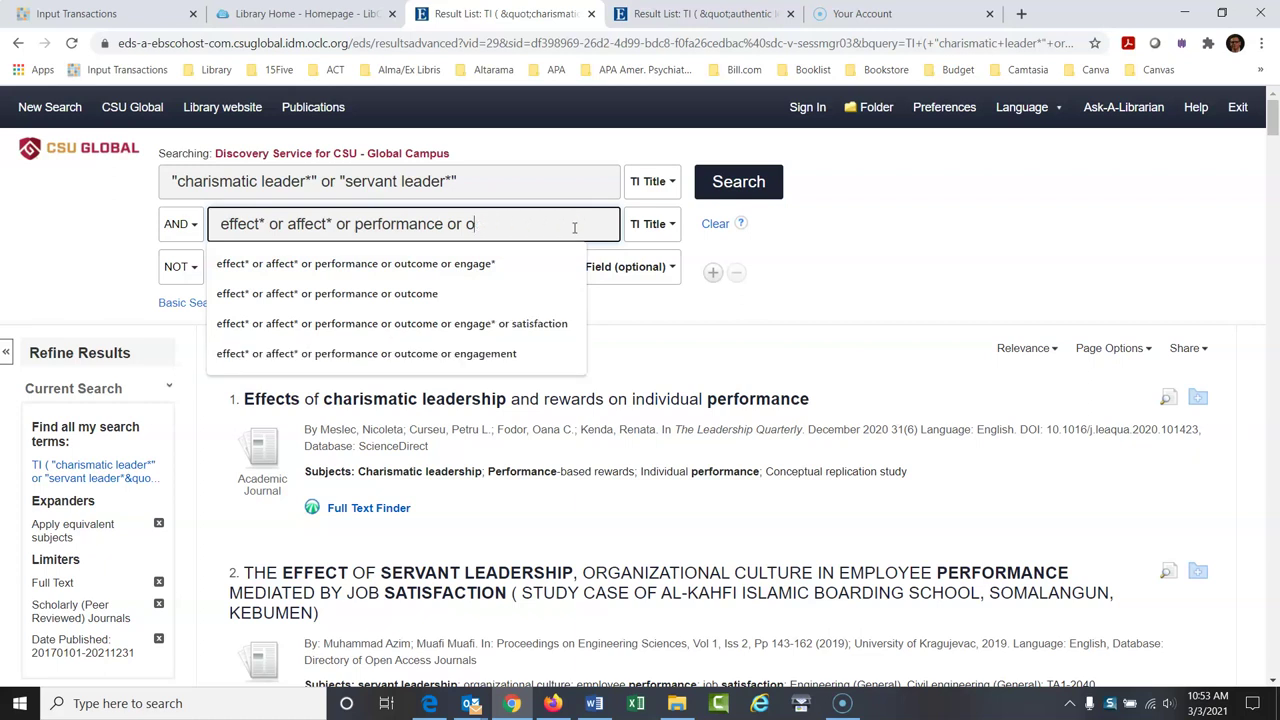
key("BackSpace")
key("BackSpace")
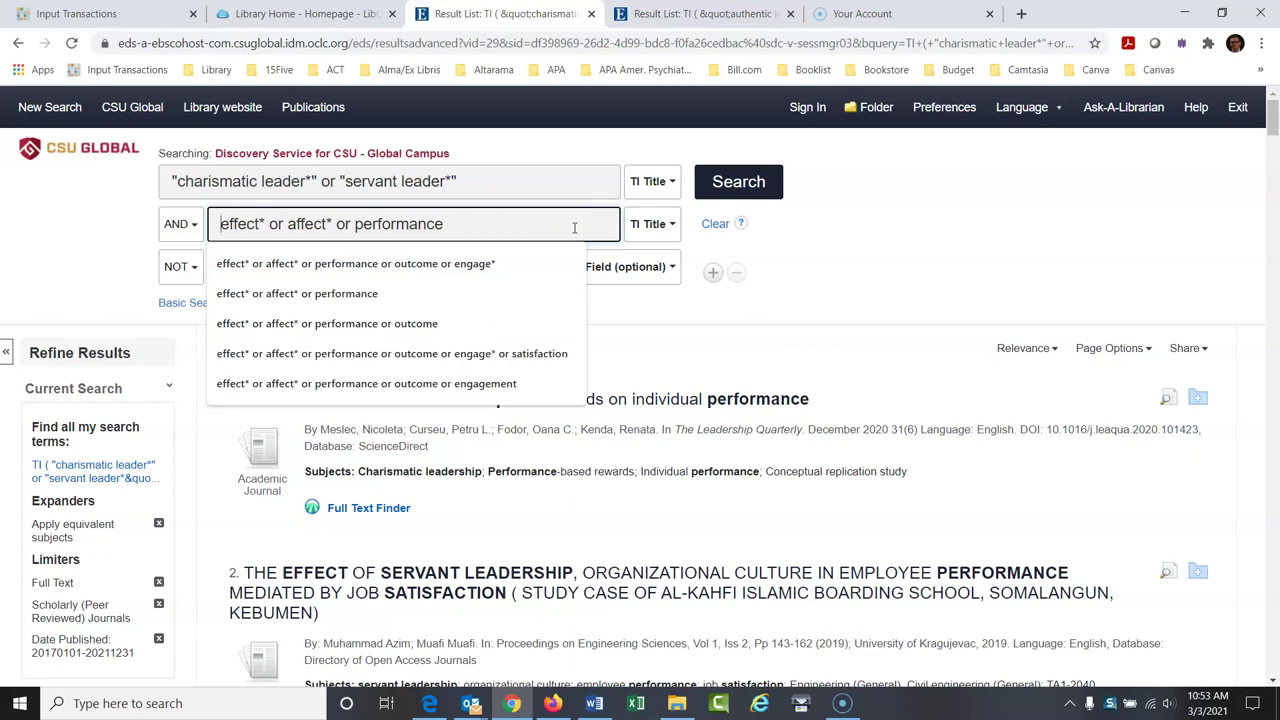
Step: Remove effect* and affect* from the second row, leaving only performance, and run the search
key("Delete")
key("Delete")
key("Delete")
key("Delete")
key("Delete")
key("Delete")
key("Delete")
key("Delete")
key("Delete")
key("Delete")
key("Delete")
key("Delete")
key("Delete")
key("Delete")
key("Delete")
key("Delete")
key("Delete")
key("Delete")
key("Delete")
key("Delete")
key("Delete")
key("Delete")
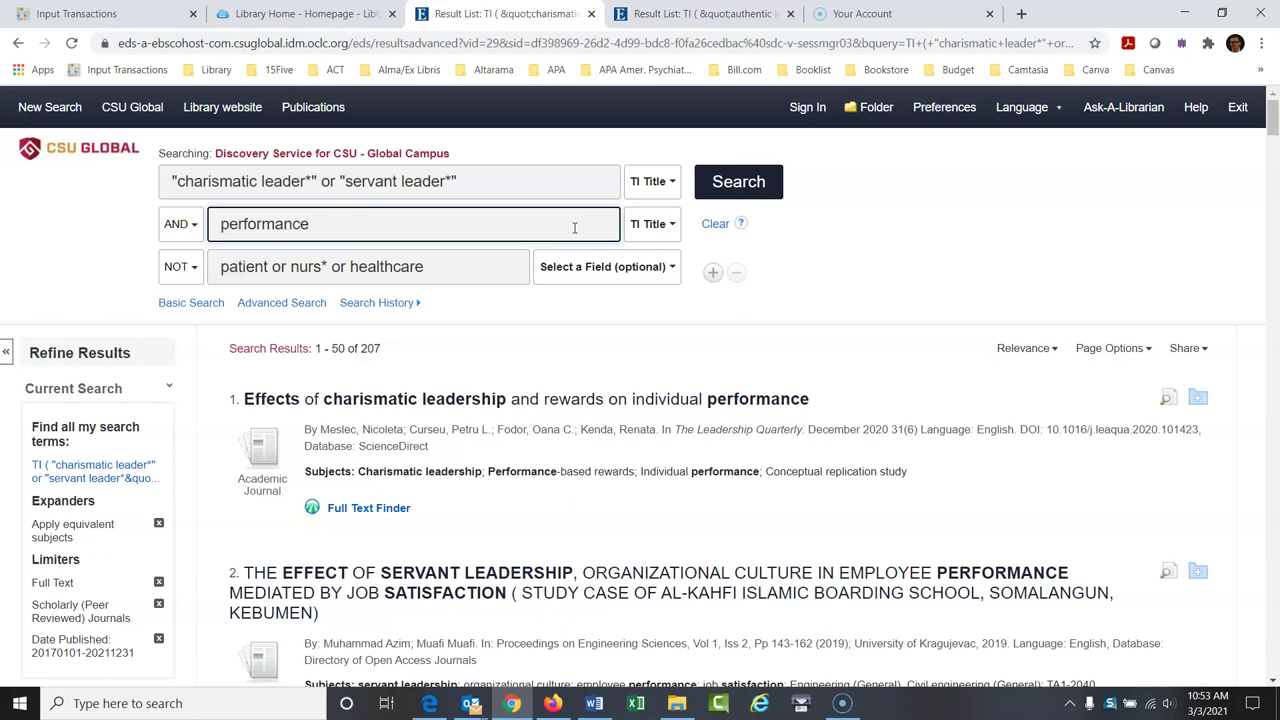
left_click(745, 184)
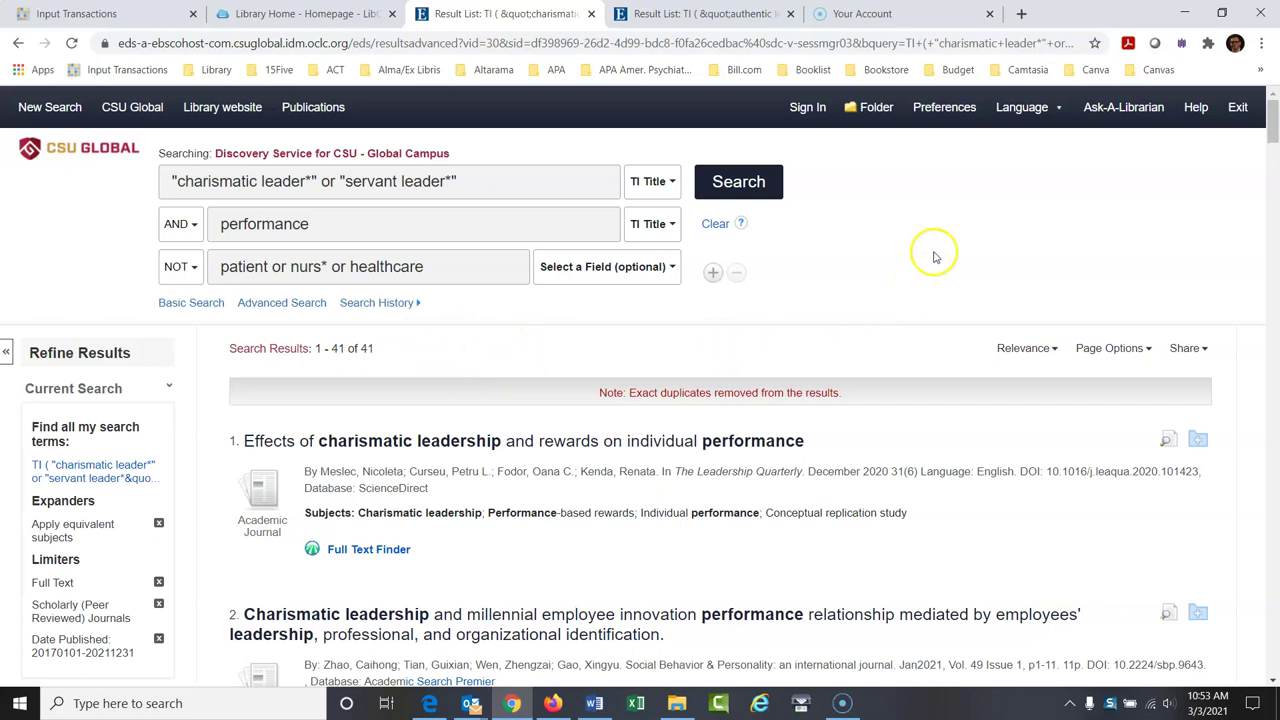
Step: Append or outcome to performance in the second row, run the search, and compare it with the other open result list for authentic leader*
left_click(335, 225)
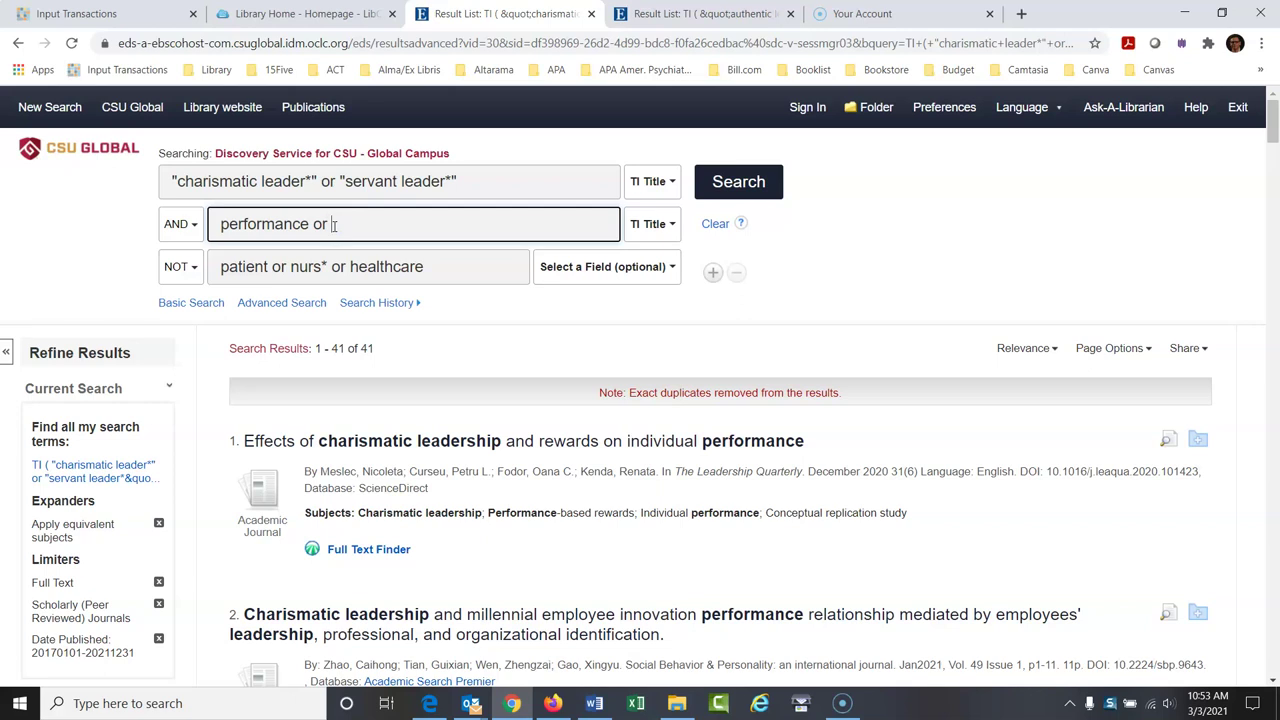
key("Return")
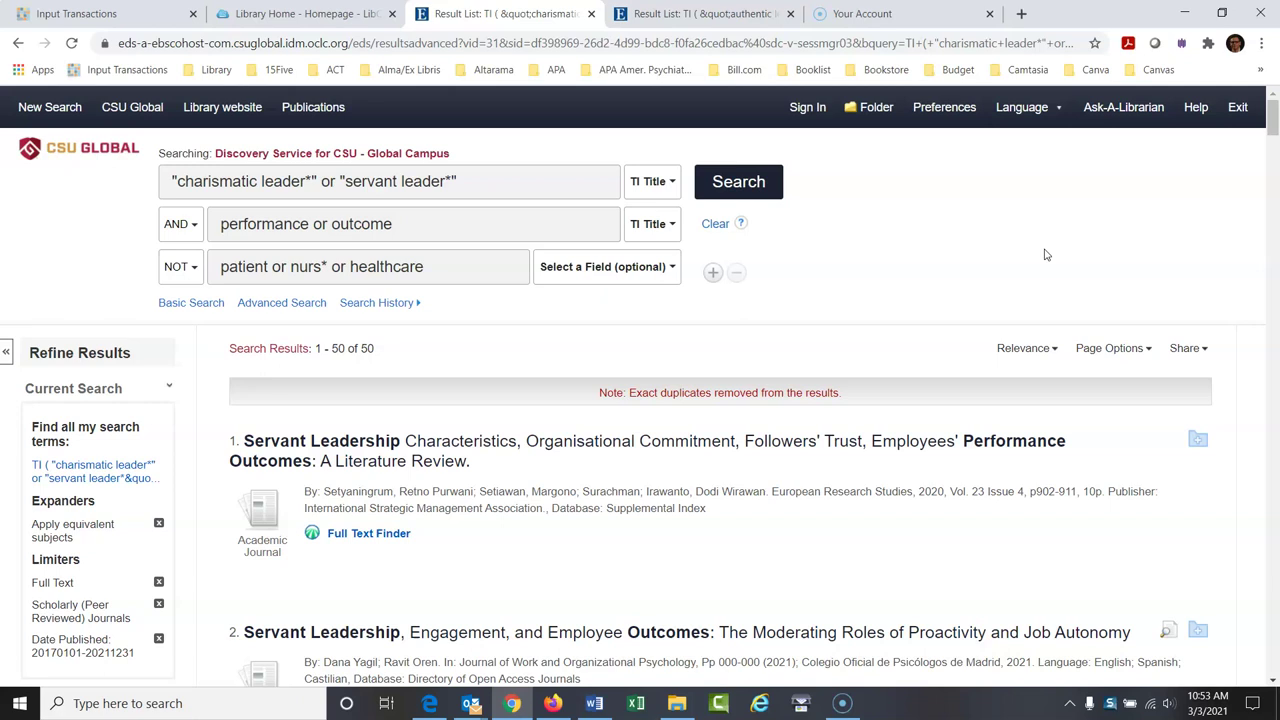
left_click(683, 16)
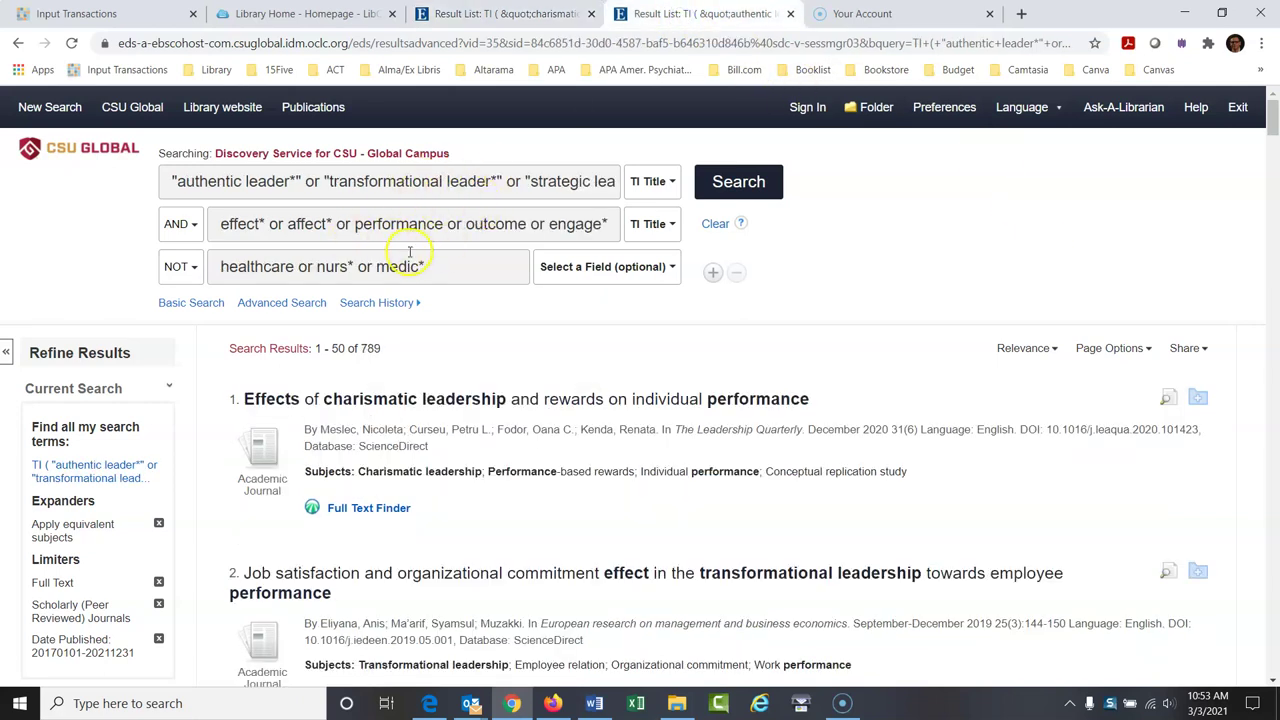
left_click(533, 16)
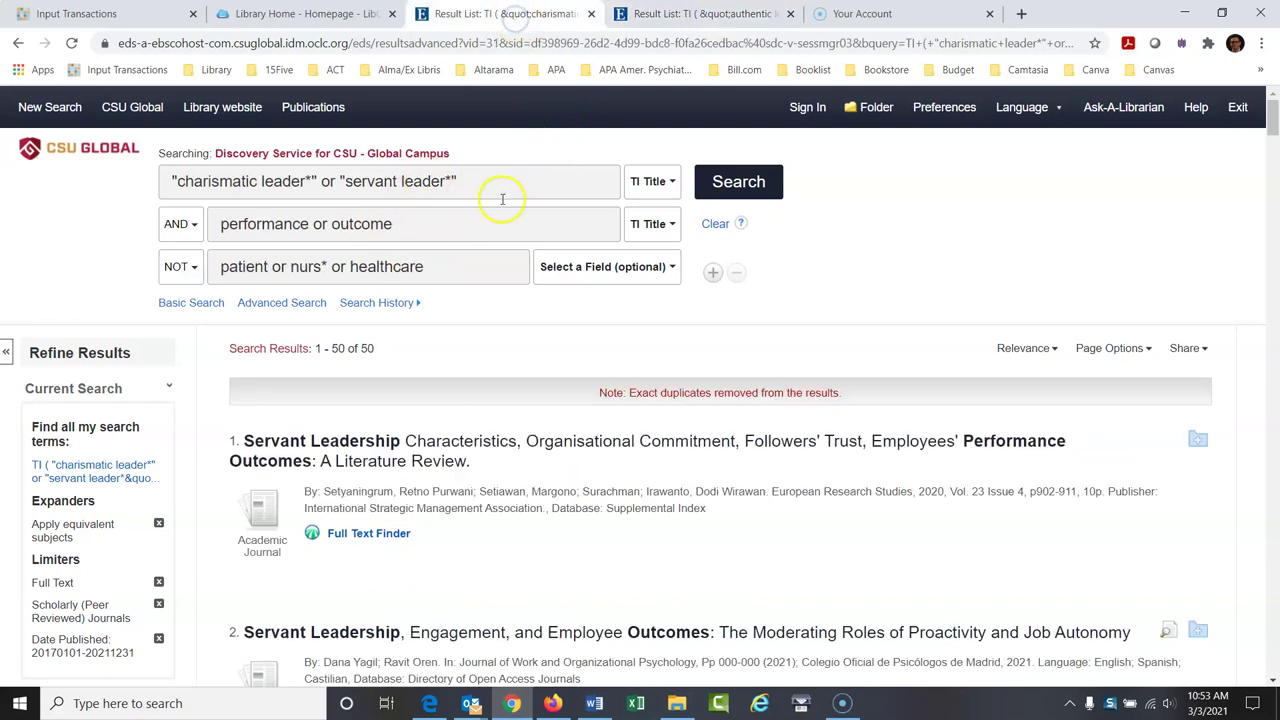